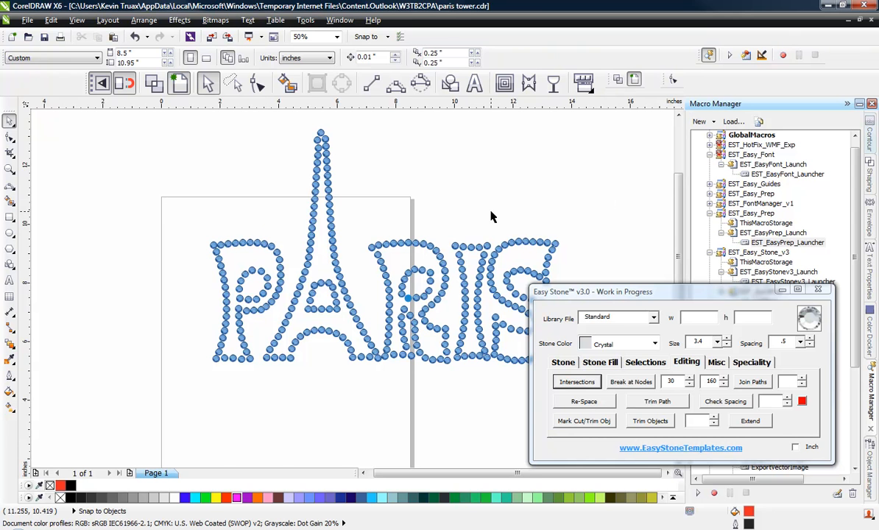
- Examine the rhinestone PARIS design as a whole and inspect the stone spacing closely on the letters I and S
scroll(324, 259, "down", 3)
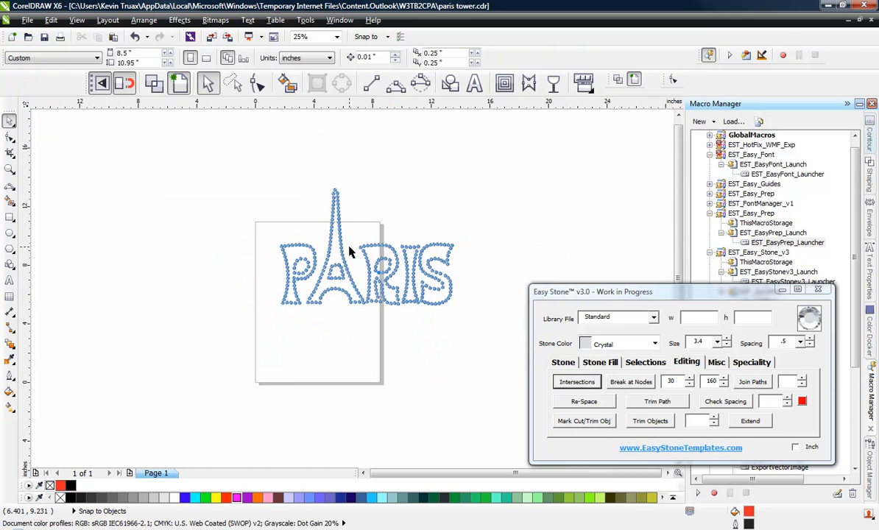
scroll(400, 230, "up", 3)
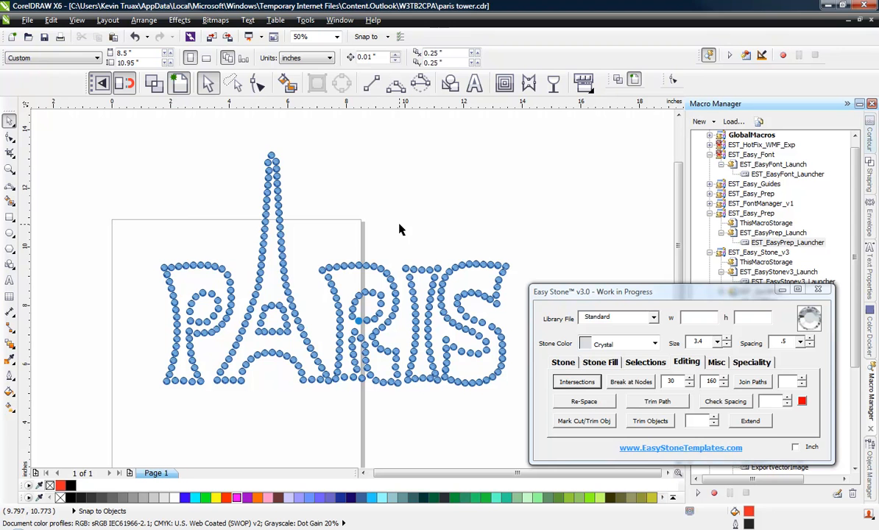
scroll(289, 227, "down", 1)
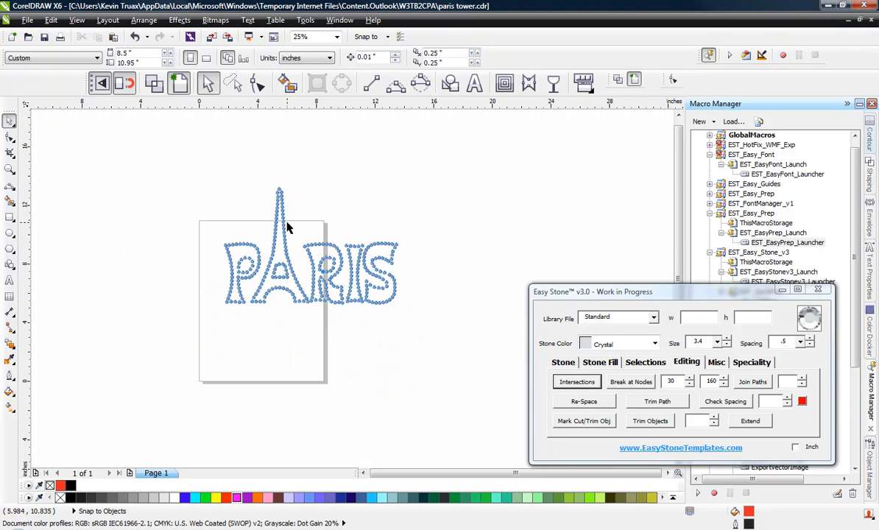
scroll(363, 230, "up", 1)
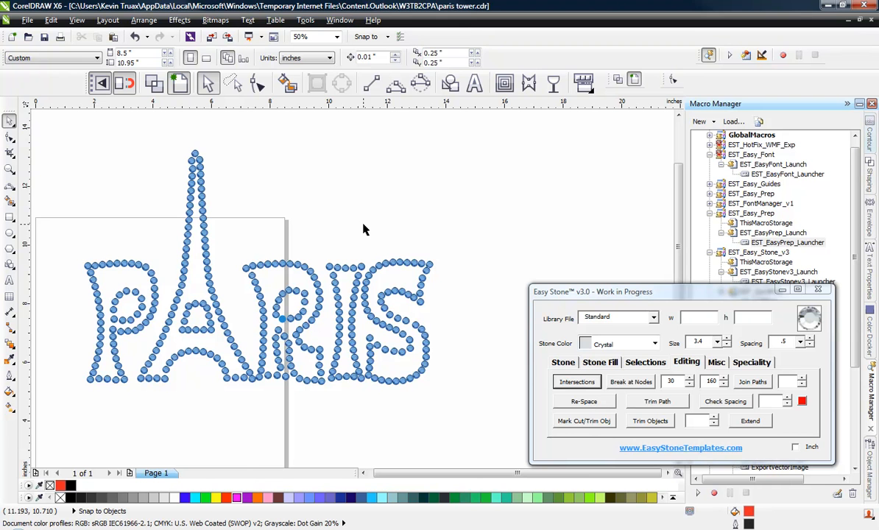
scroll(368, 287, "up", 2)
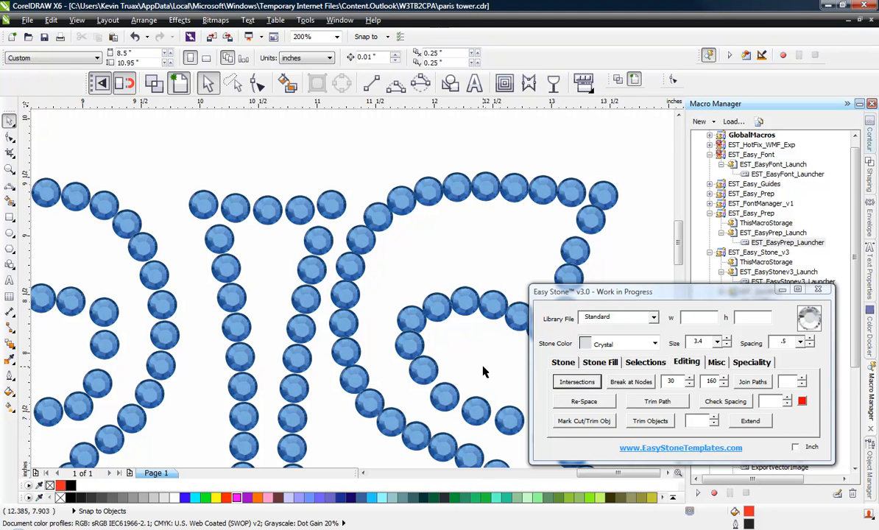
scroll(397, 361, "up", 1)
scroll(400, 259, "down", 2)
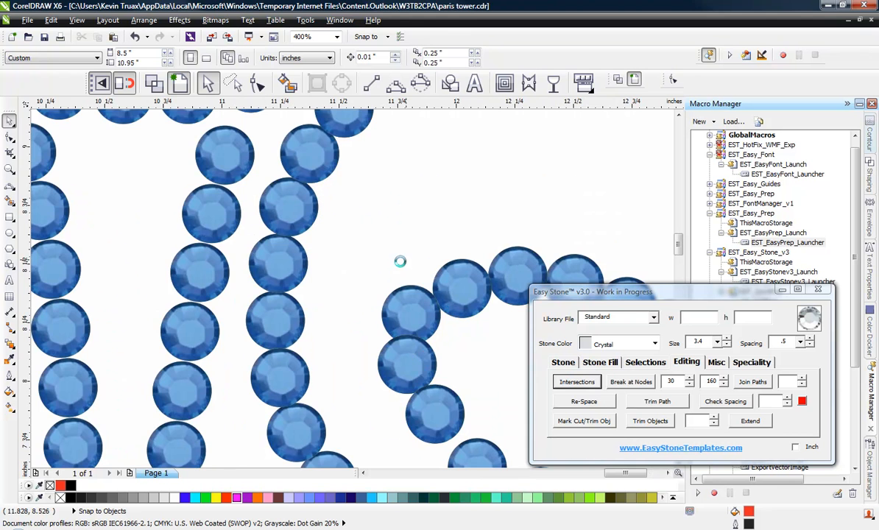
scroll(456, 282, "up", 2)
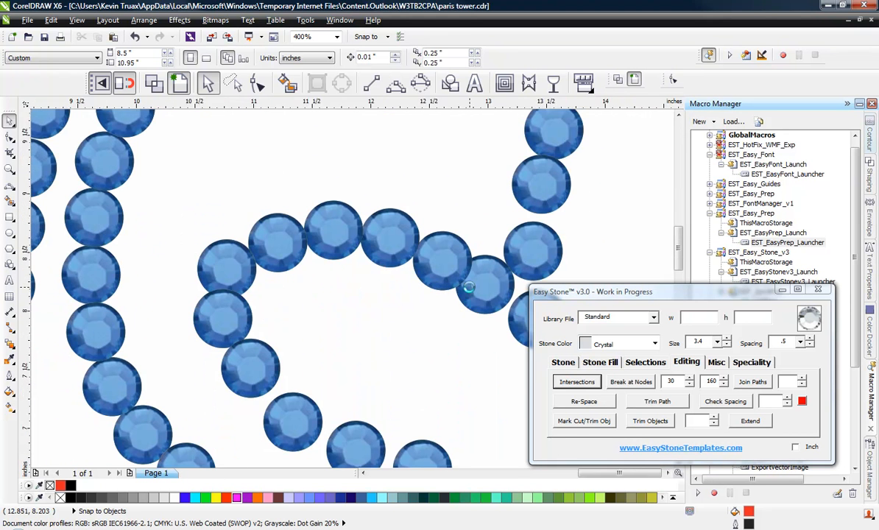
scroll(471, 292, "down", 1)
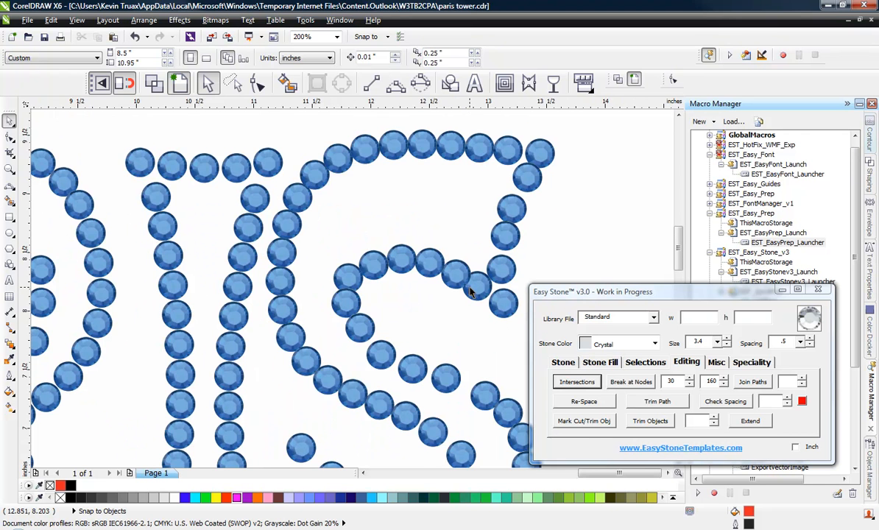
scroll(471, 293, "down", 1)
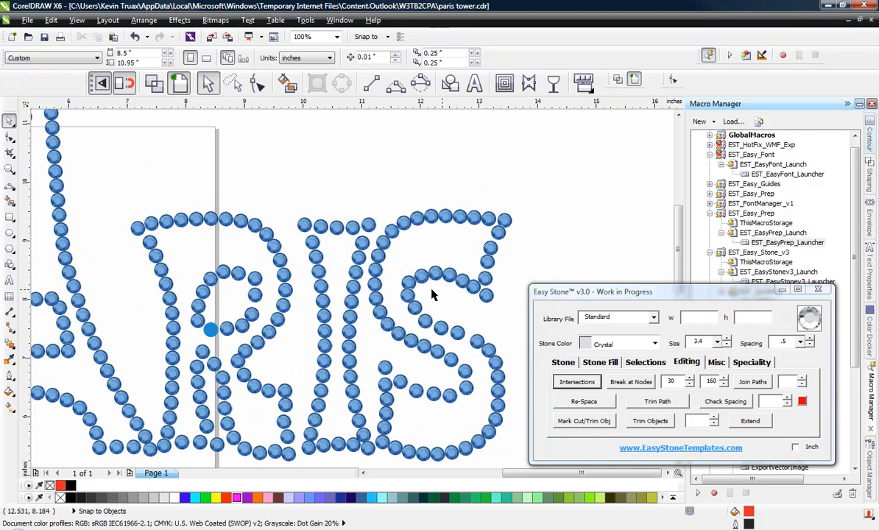
scroll(426, 293, "up", 1)
scroll(427, 290, "up", 1)
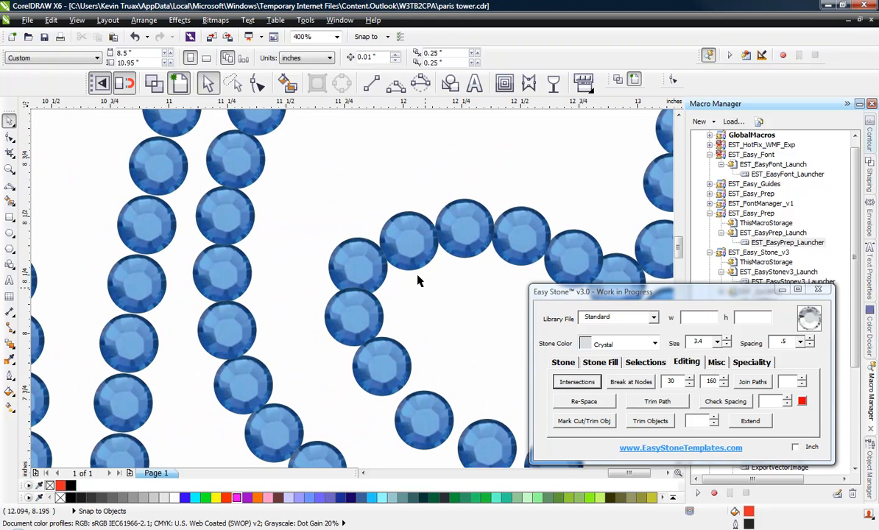
left_click(406, 254)
left_click(445, 317)
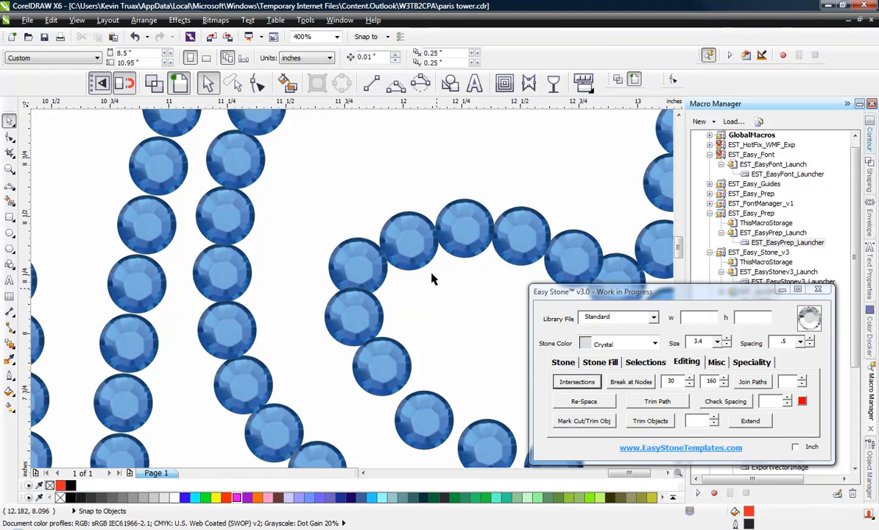
scroll(383, 189, "down", 2)
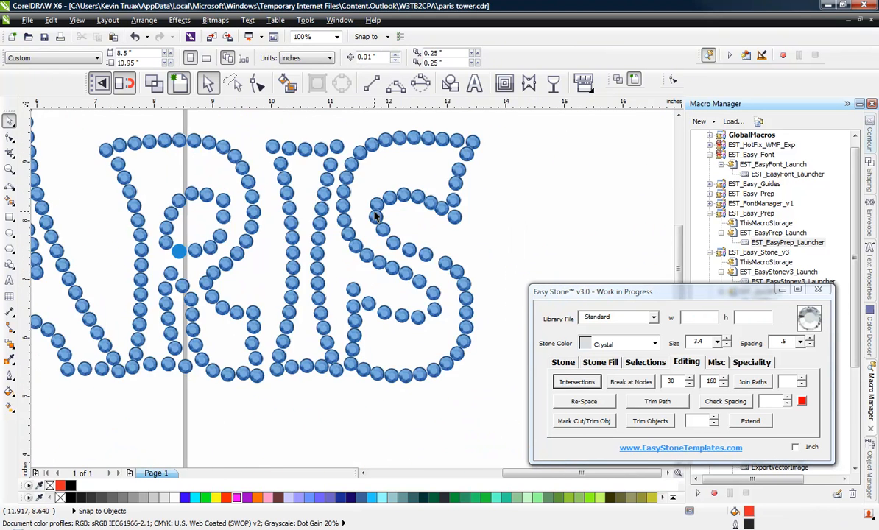
- Select all the stones of the PARIS design and toggle Simulate in Easy Stone to show them as plain circles
scroll(472, 214, "down", 2)
left_click_drag(526, 145, 280, 302)
scroll(395, 203, "up", 1)
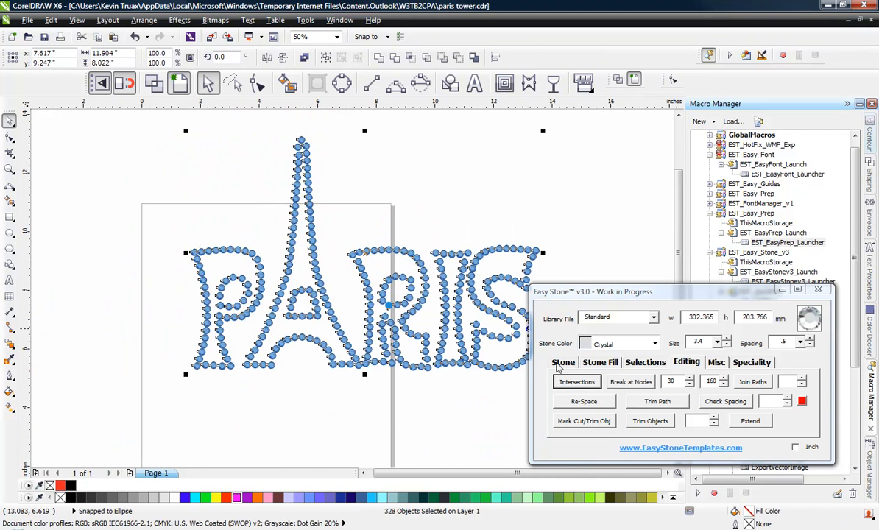
left_click(563, 362)
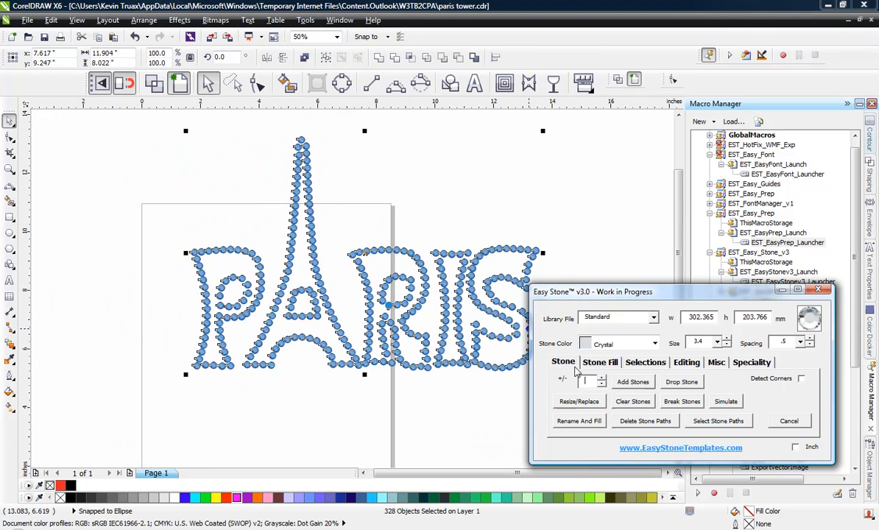
left_click(718, 404)
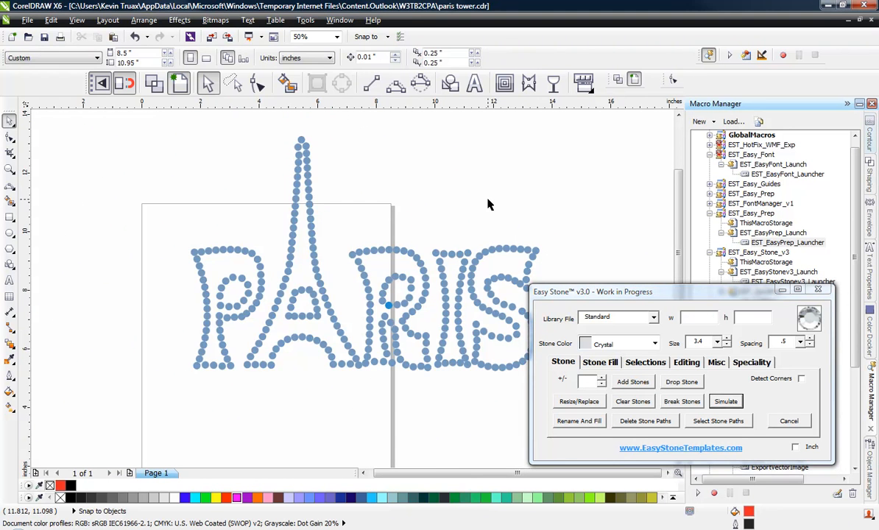
- Inspect the plain circles up close and check the size of the middle stone in the top row of the letter I
scroll(451, 280, "up", 2)
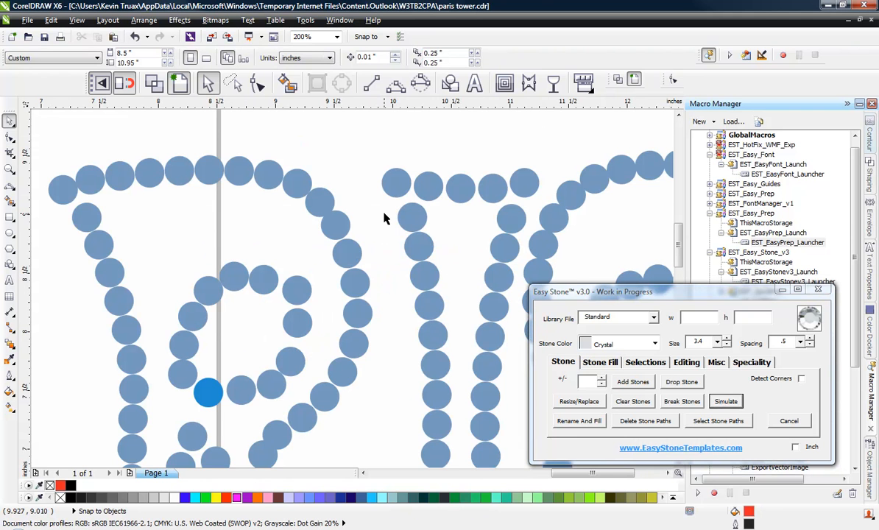
scroll(378, 232, "up", 1)
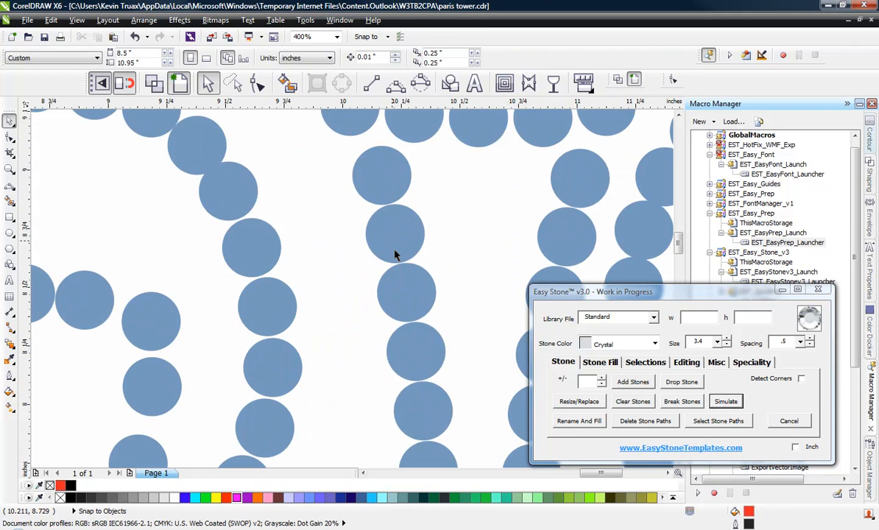
scroll(395, 254, "down", 1)
scroll(385, 236, "down", 1)
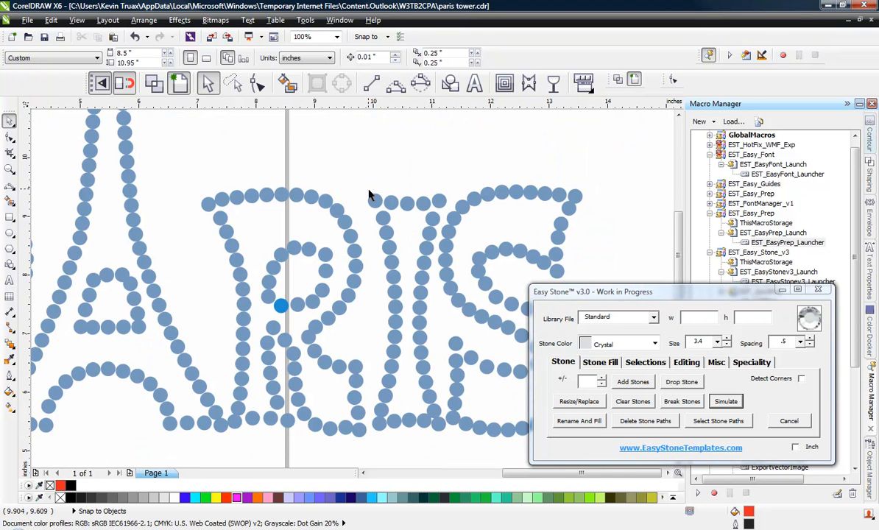
left_click(406, 209)
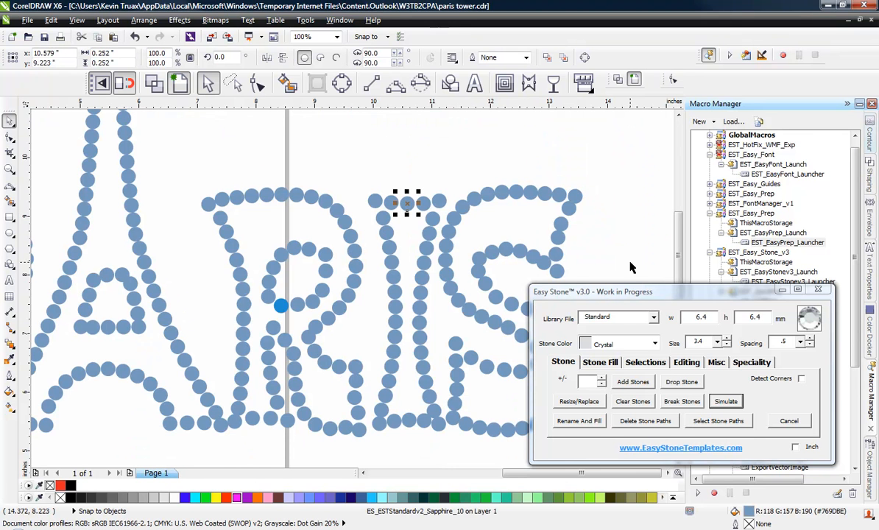
left_click_drag(615, 292, 602, 294)
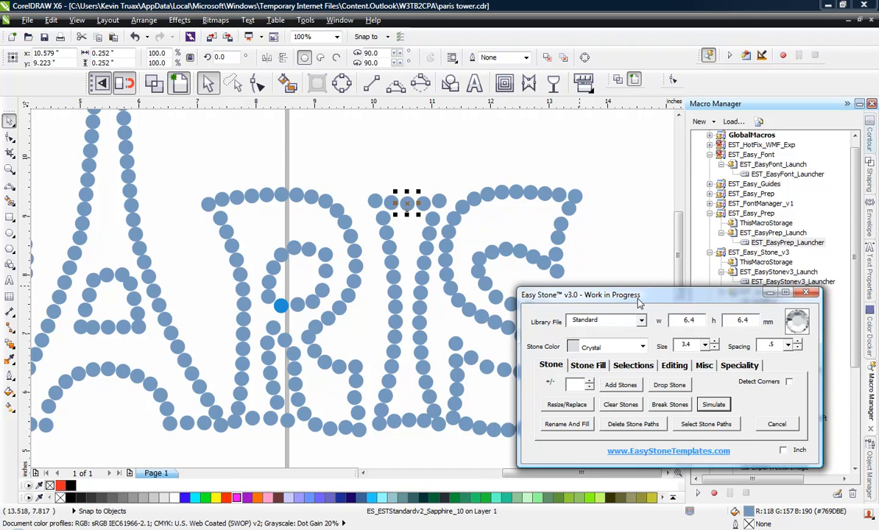
left_click_drag(636, 300, 646, 300)
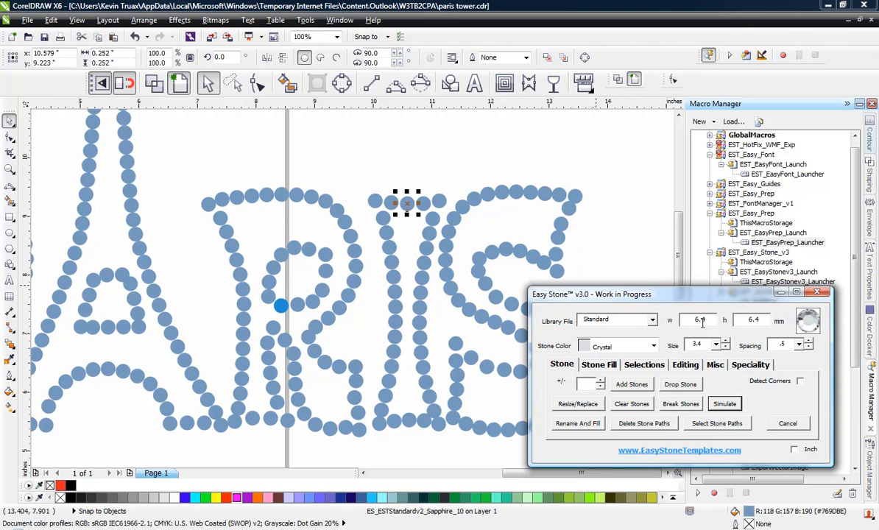
left_click(657, 253)
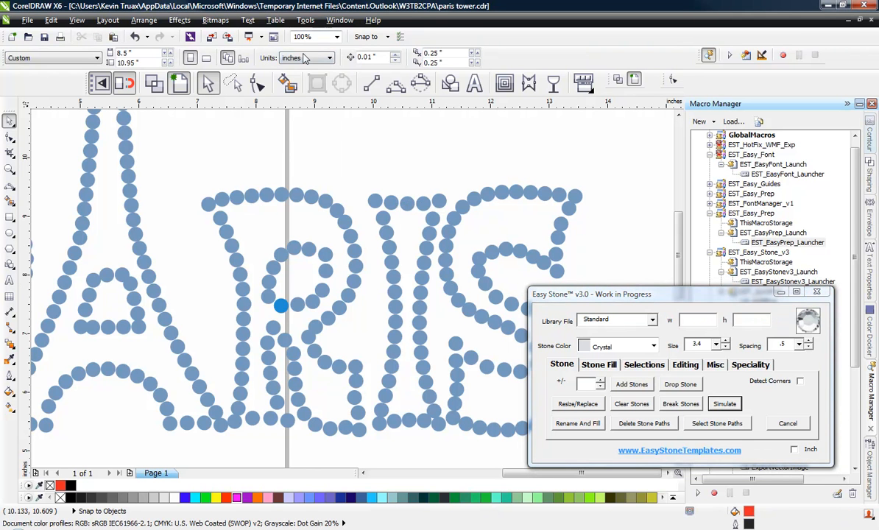
- Switch the document units to millimeters and check the size of the middle stone atop the letter I
left_click(287, 57)
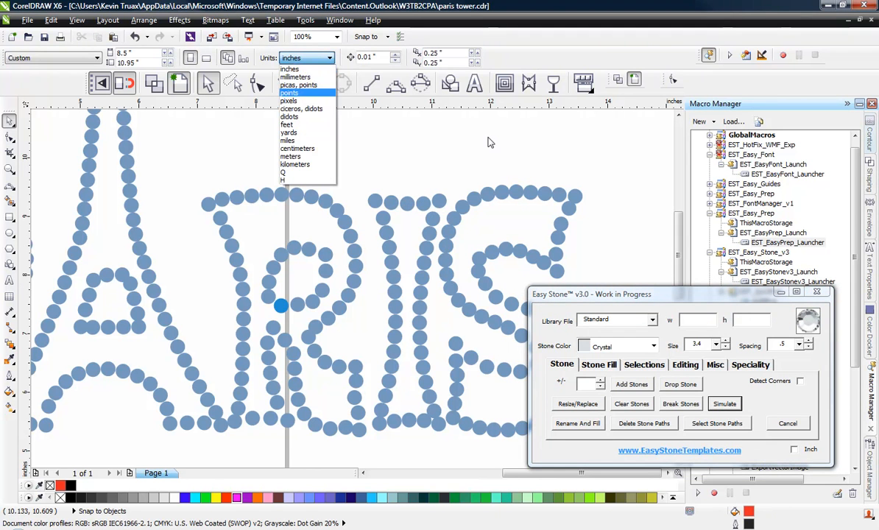
left_click(289, 68)
left_click(317, 59)
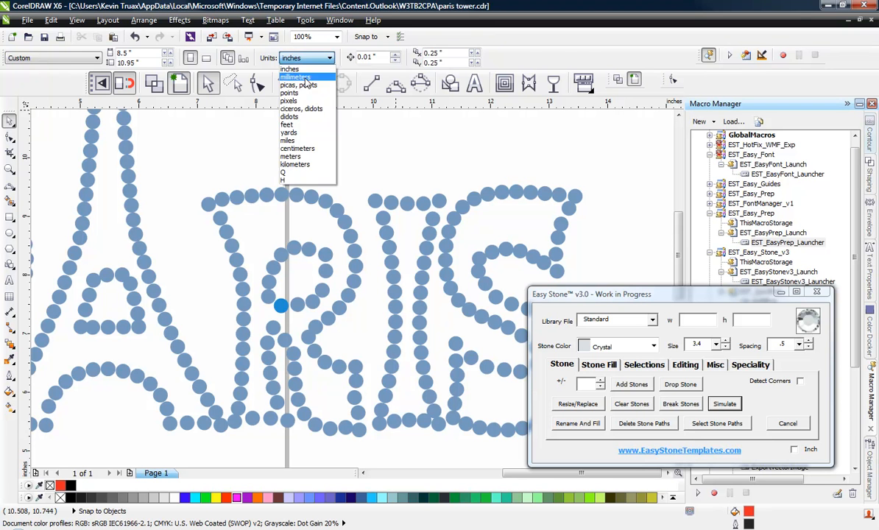
left_click(286, 73)
left_click(407, 204)
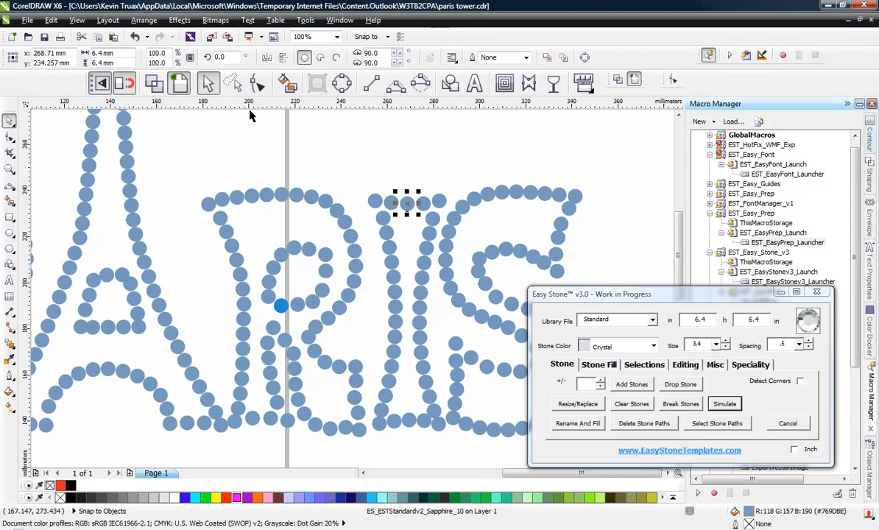
left_click(268, 141)
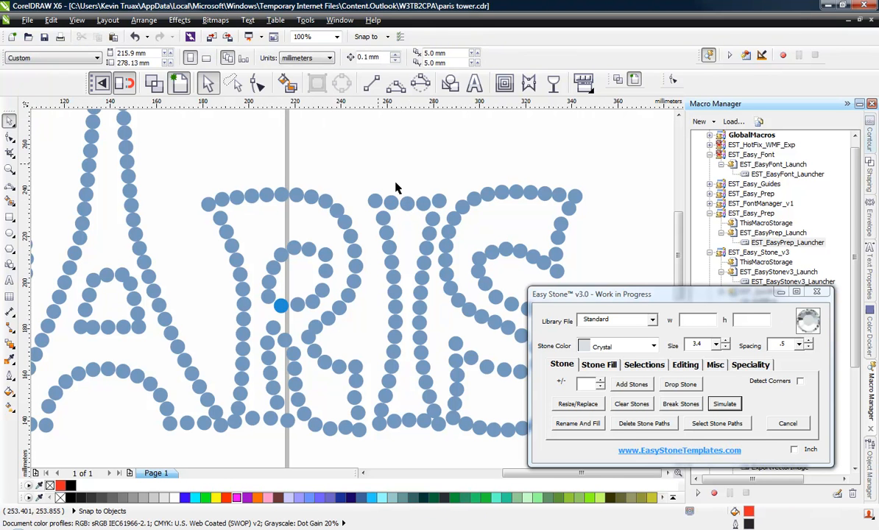
- Set the document units back to inches and recheck the size of the middle stone atop the letter I
left_click(306, 58)
left_click(306, 69)
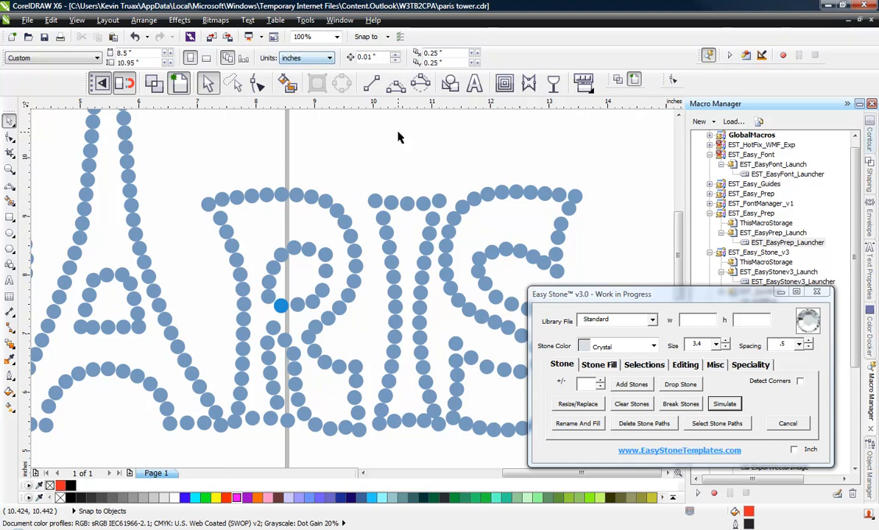
left_click(405, 203)
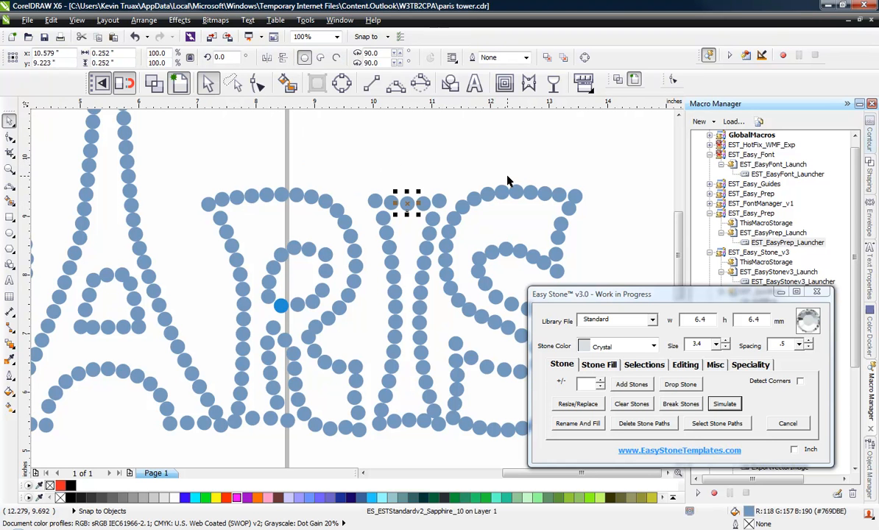
key("Escape")
- Select the whole PARIS design to check its overall width and height, and clear the selection
scroll(451, 177, "down", 2)
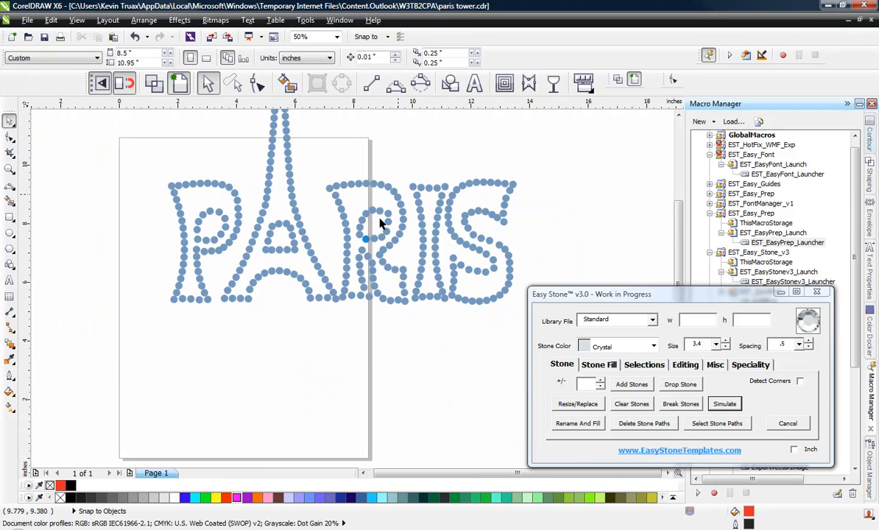
scroll(374, 220, "down", 1)
scroll(398, 155, "up", 1)
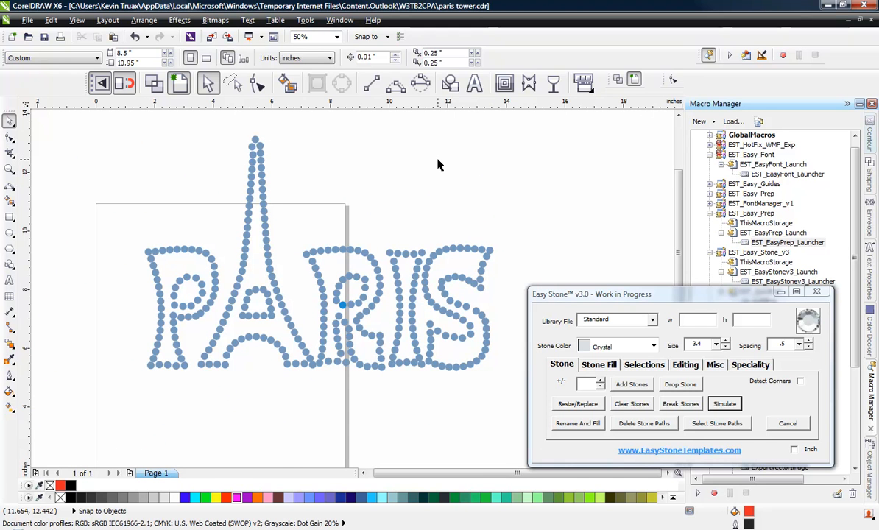
left_click(266, 207)
left_click(310, 190)
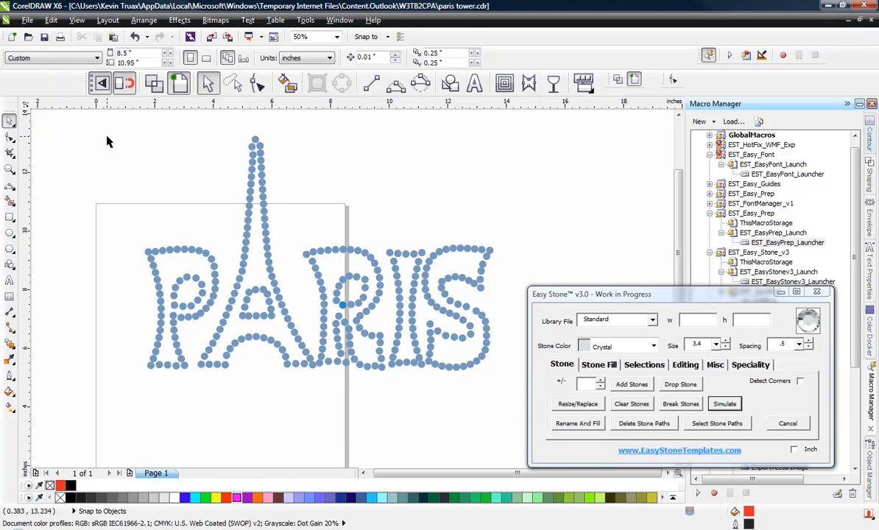
left_click_drag(102, 131, 486, 395)
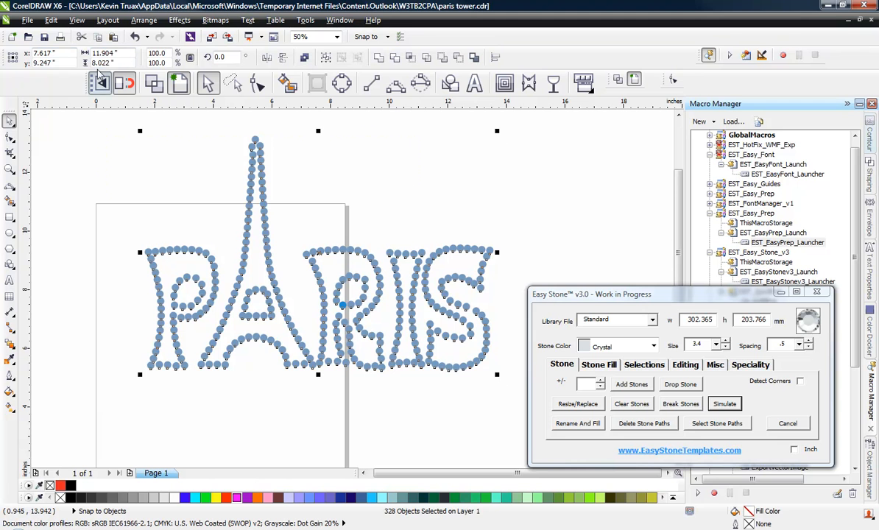
left_click(171, 221)
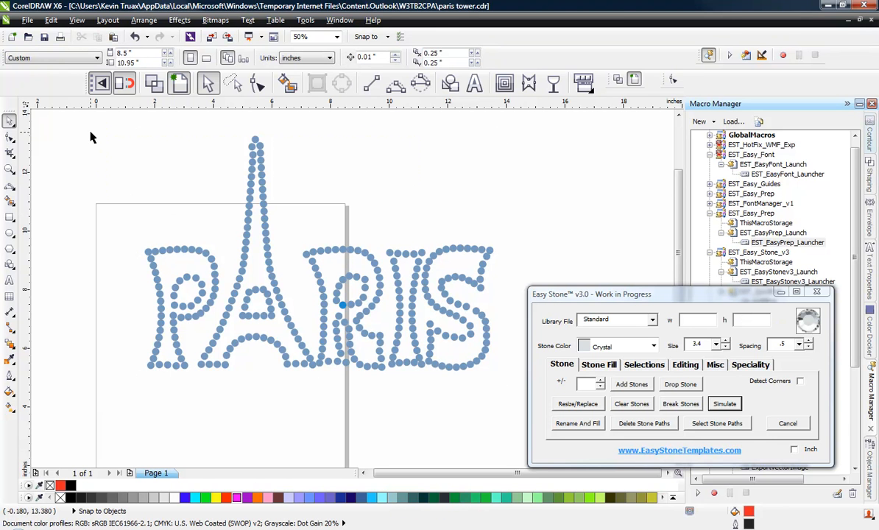
left_click_drag(88, 120, 506, 344)
left_click(554, 252)
left_click_drag(124, 132, 206, 242)
- Switch to Firefox and bring up the eBay listing for the SignMakers vinyl cutter from SignWarehouse
left_click(341, 528)
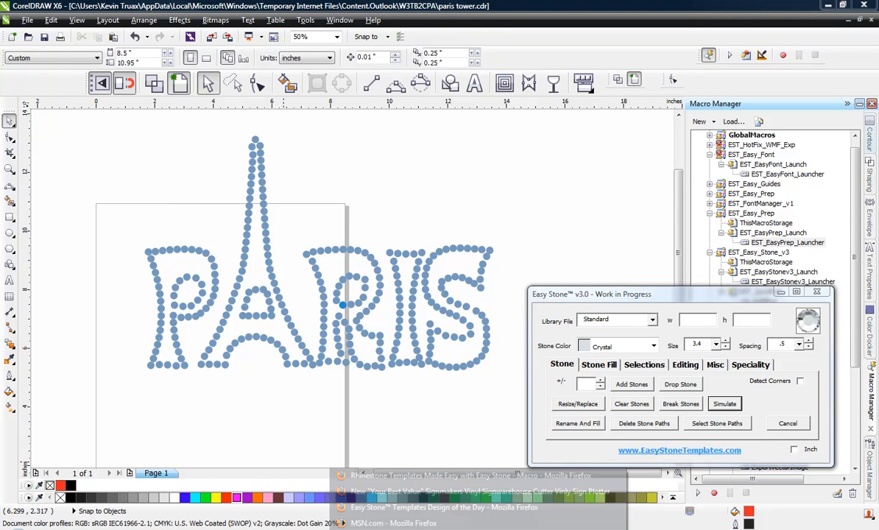
left_click(390, 492)
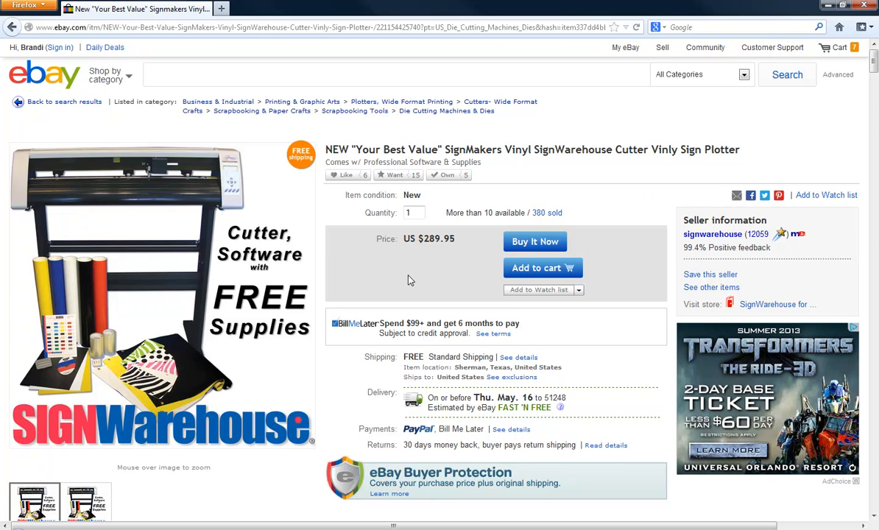
- Look through the SignMakers vinyl cutter listing, including its item specifics, supply package, photo and price details
scroll(410, 280, "down", 7)
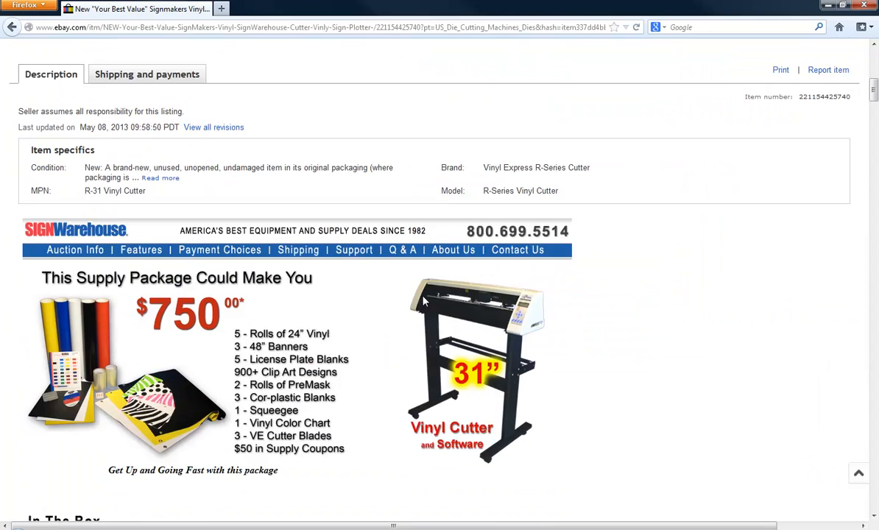
scroll(423, 301, "down", 3)
scroll(403, 285, "up", 5)
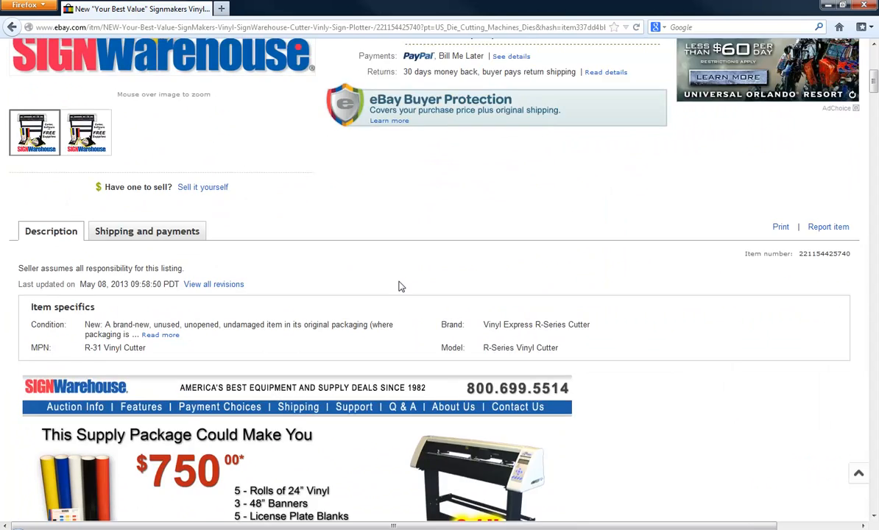
scroll(401, 285, "up", 5)
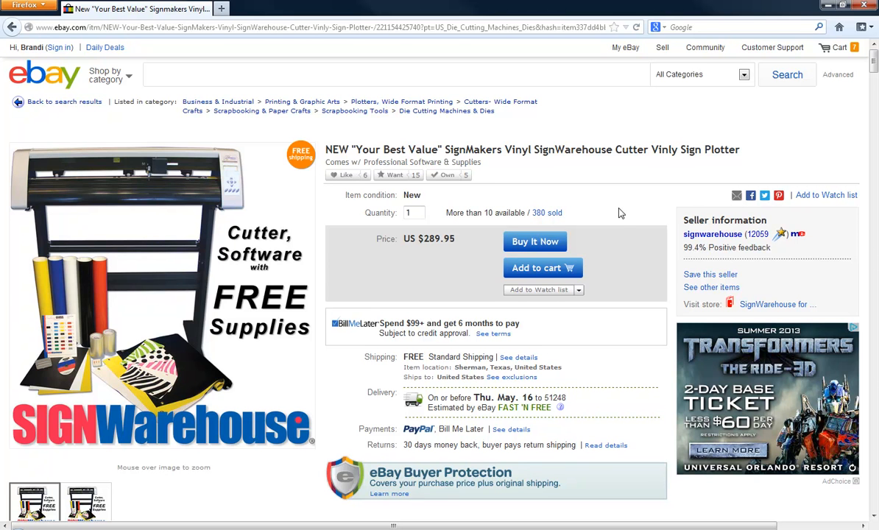
scroll(620, 213, "down", 1)
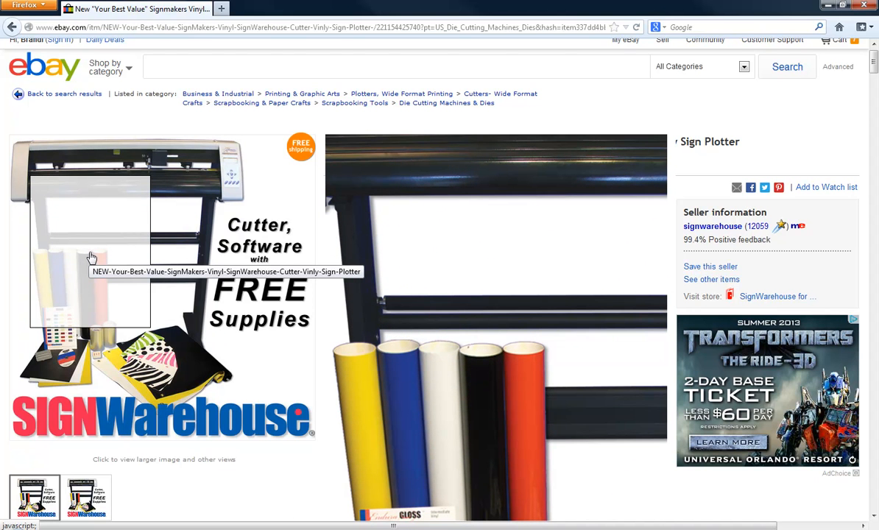
left_click_drag(91, 257, 547, 131)
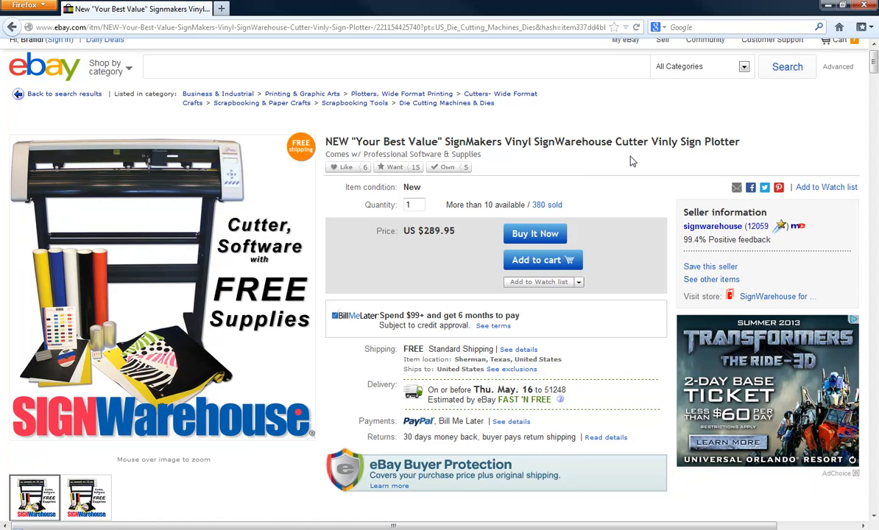
scroll(631, 161, "down", 1)
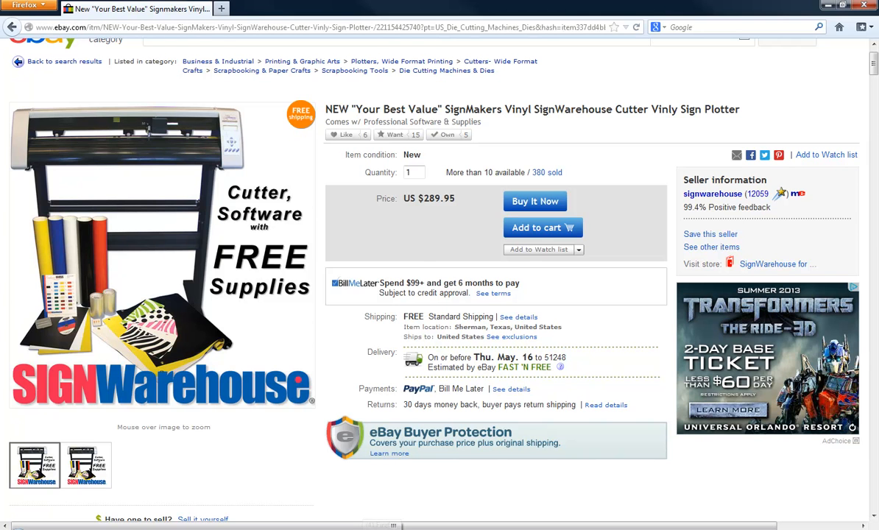
- Visit the Easy Stone Templates site's Design of the Day page and open the freebies category in its Rhinestone Design Shop
left_click(398, 464)
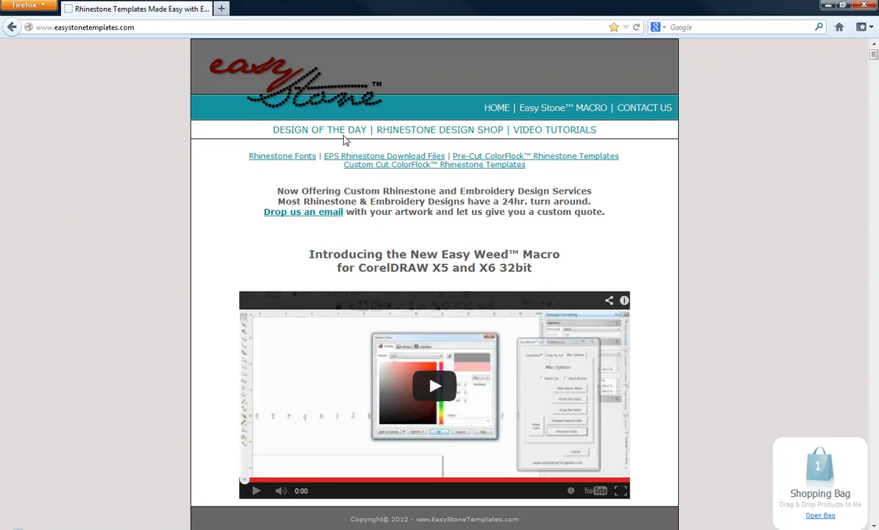
left_click(315, 133)
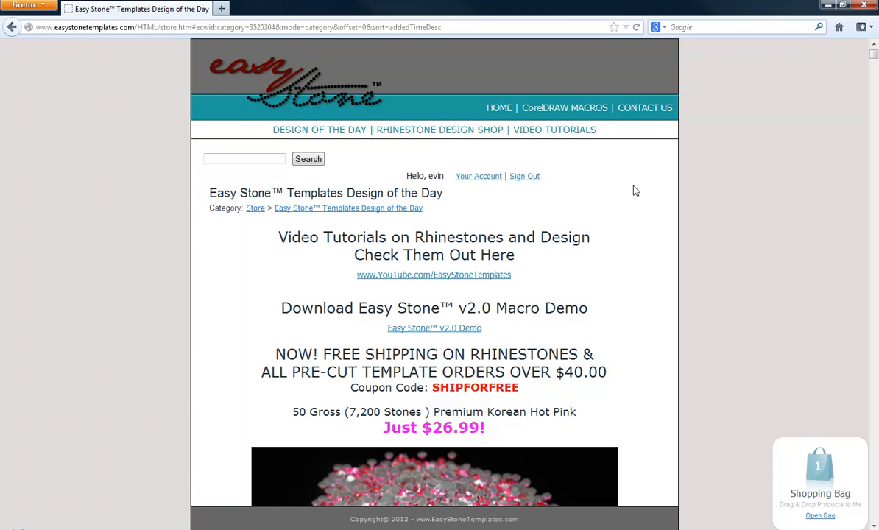
left_click(391, 130)
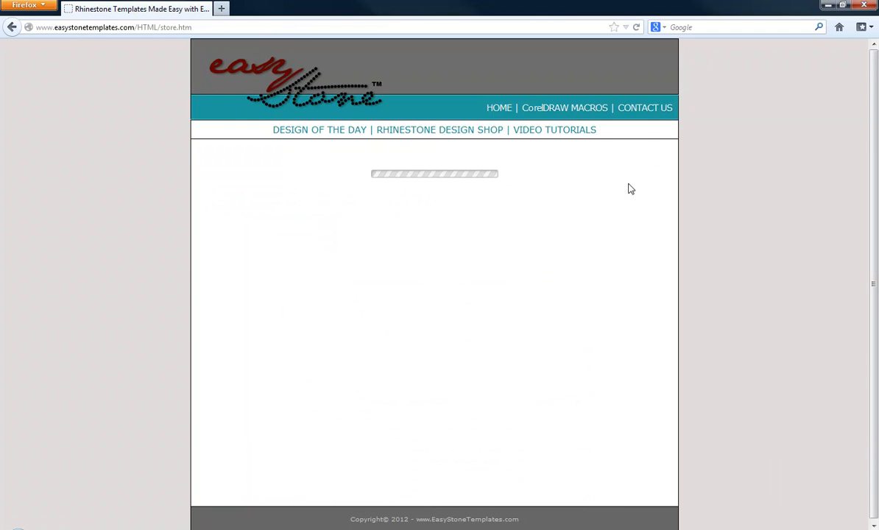
scroll(630, 189, "down", 1)
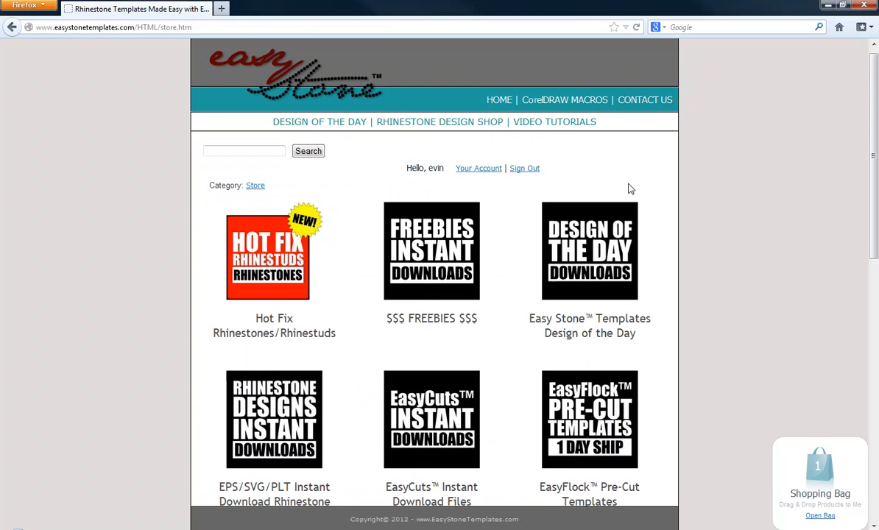
scroll(629, 189, "down", 1)
left_click(436, 188)
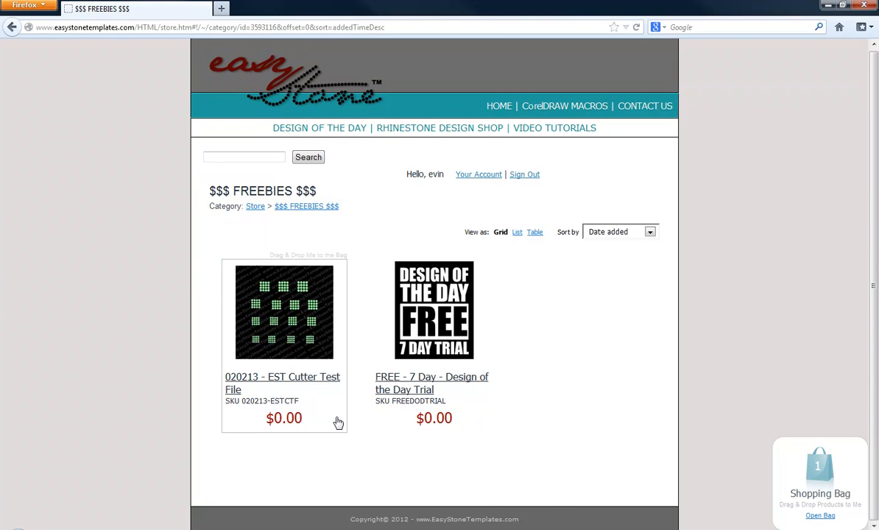
- Open the free 020213 - EST Cutter Test File product and read its description of the test holes
left_click(290, 346)
scroll(353, 316, "down", 2)
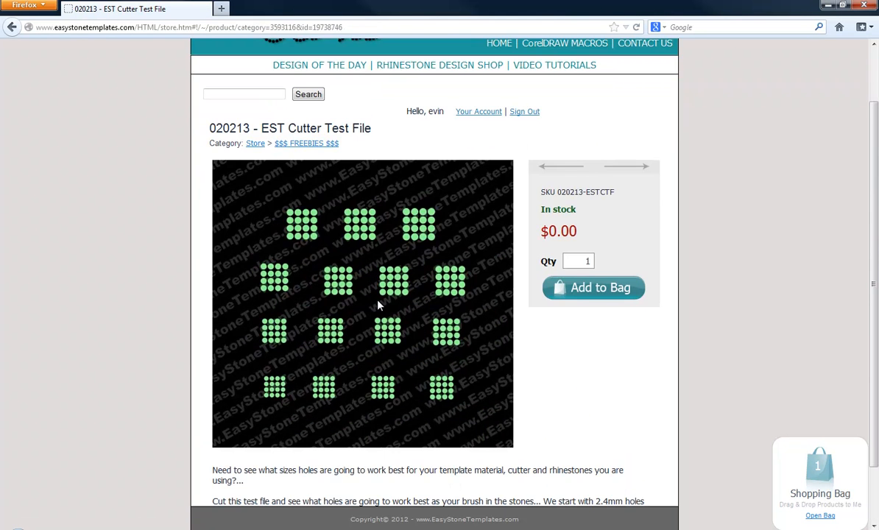
scroll(221, 346, "down", 1)
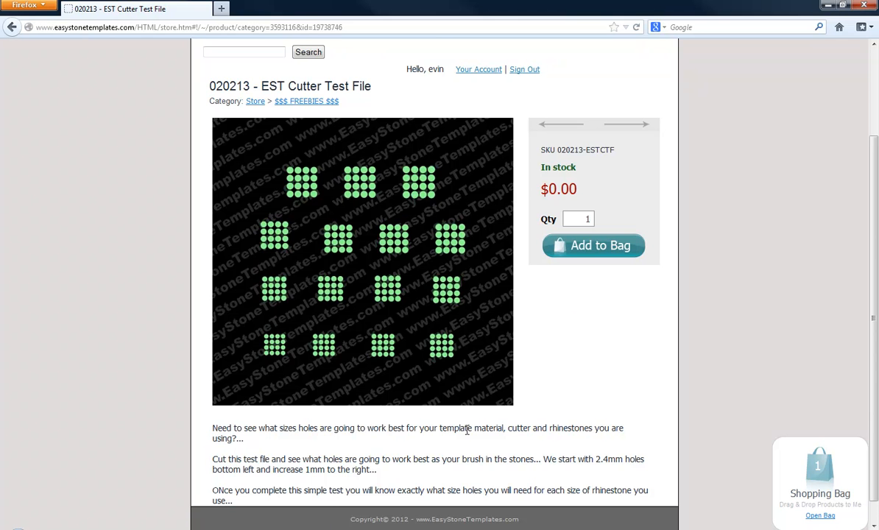
- Switch back to CorelDRAW, check the size of a stone atop the letter S, and clear the selection
left_click(315, 524)
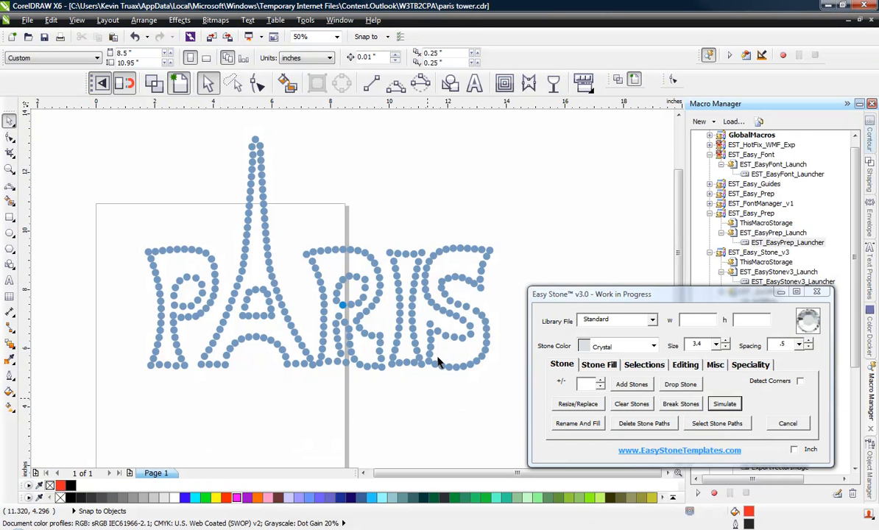
scroll(453, 251, "up", 2)
left_click(455, 246)
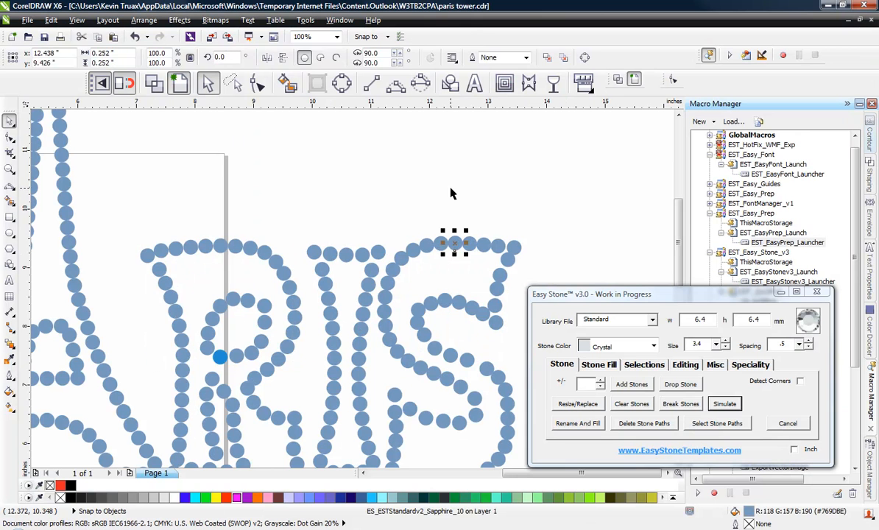
left_click(452, 189)
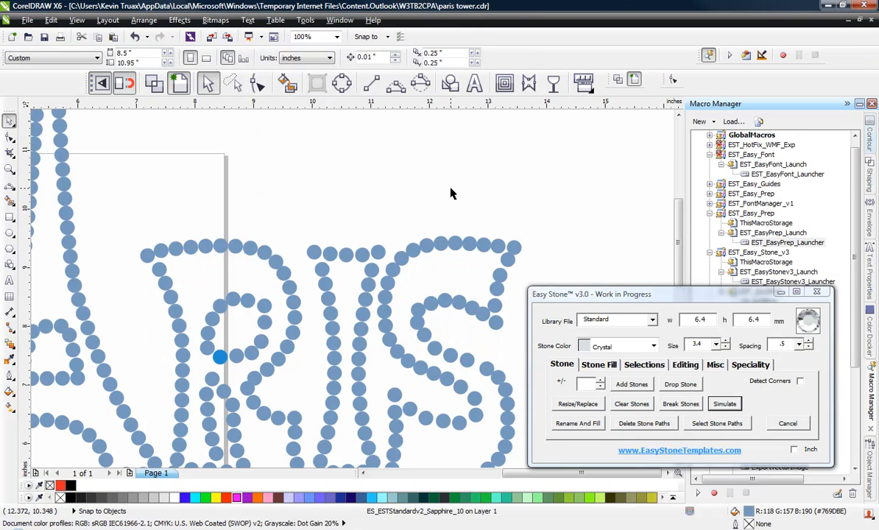
left_click(456, 245)
scroll(479, 253, "up", 2)
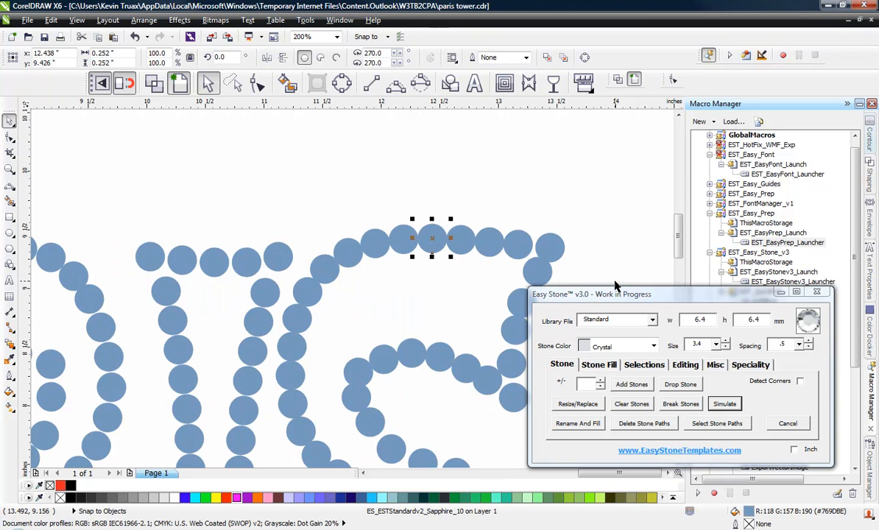
left_click(575, 188)
- Resize all stones of the PARIS design to 3.3 mm with Easy Stone's Resize/Replace and clear the selection
scroll(477, 199, "down", 5)
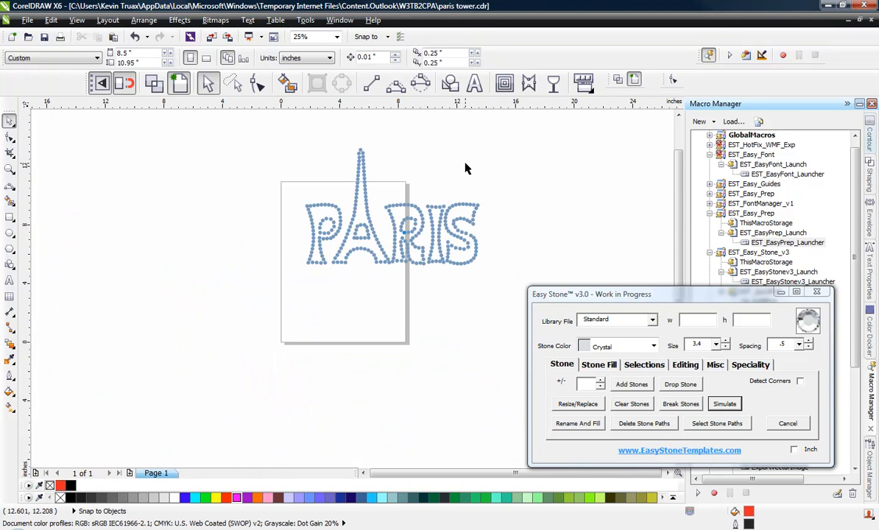
scroll(466, 169, "up", 1)
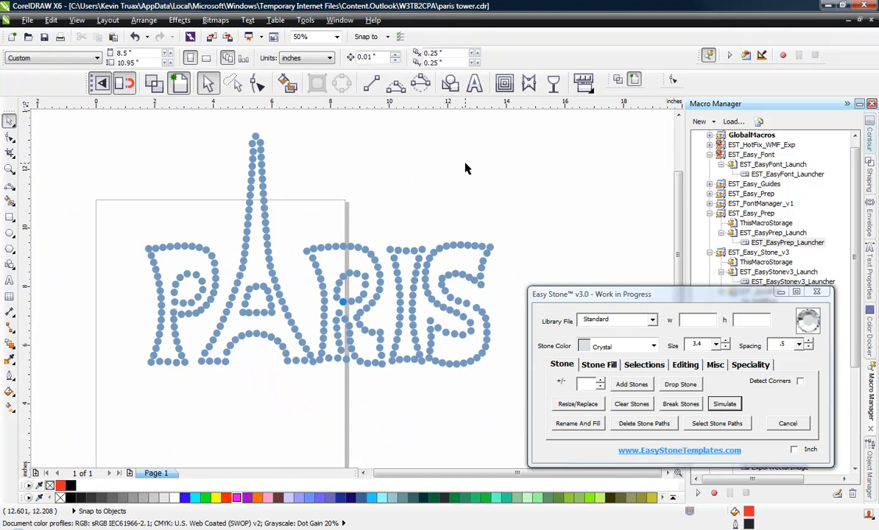
left_click(265, 250)
key("Escape")
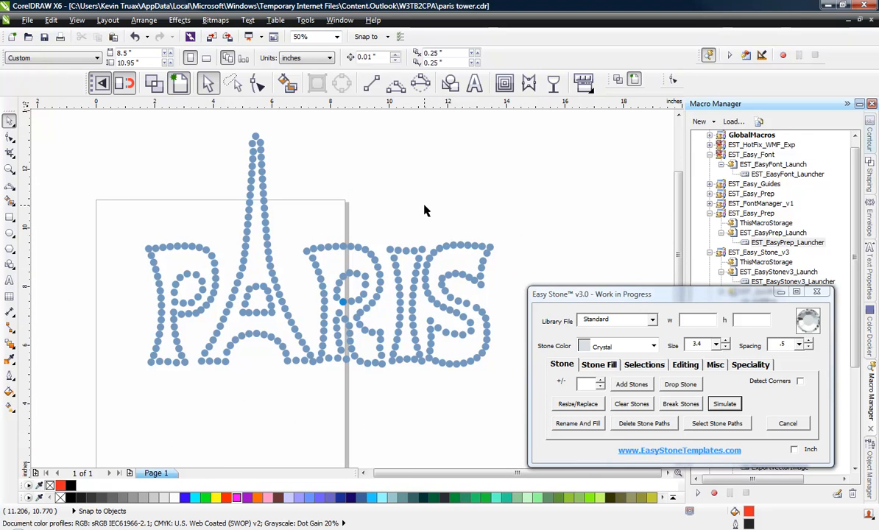
left_click_drag(122, 130, 532, 422)
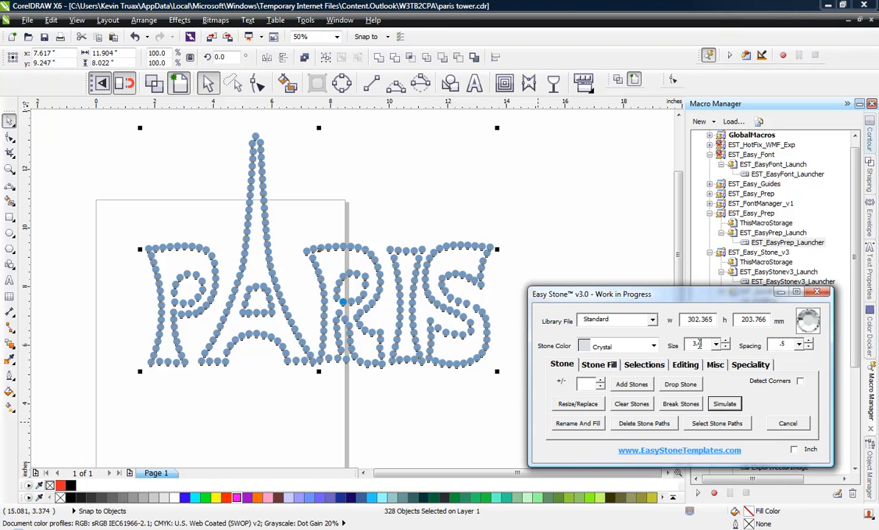
double_click(697, 344)
type("3.3")
left_click(564, 403)
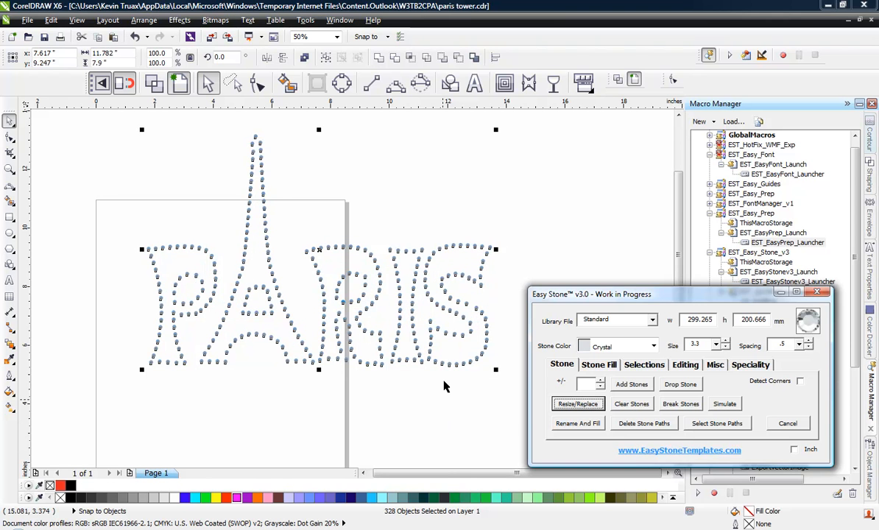
left_click(416, 404)
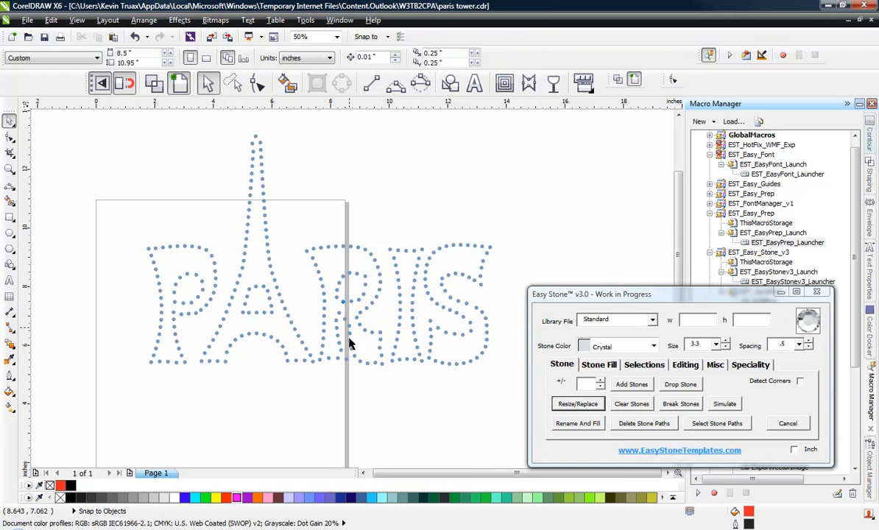
- Scale the whole PARIS design down proportionally to about 9.1 by 6.1 inches and reapply the 3.3 mm stone size
scroll(349, 358, "up", 2)
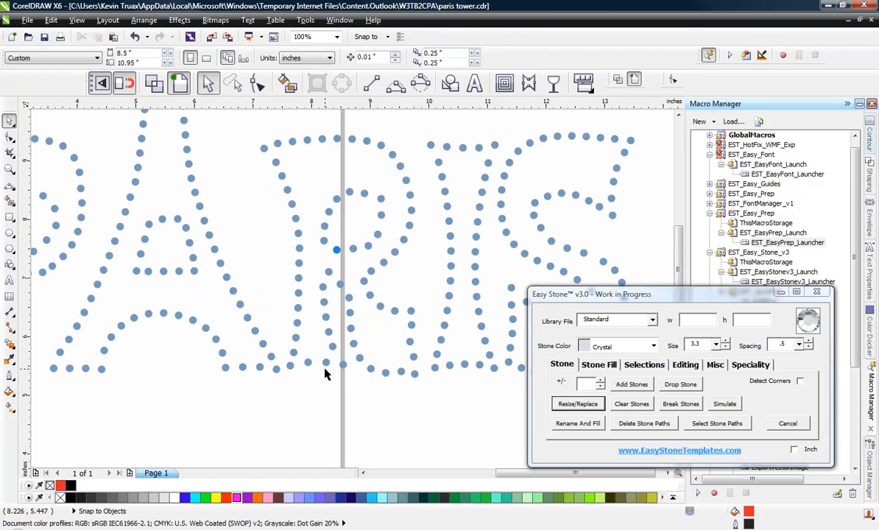
scroll(327, 374, "down", 2)
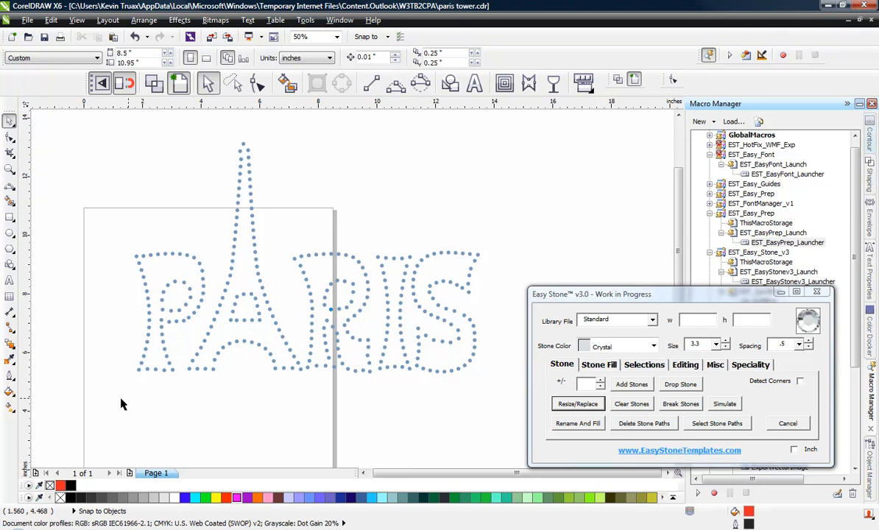
left_click_drag(102, 406, 537, 134)
left_click(530, 193)
left_click_drag(105, 139, 515, 412)
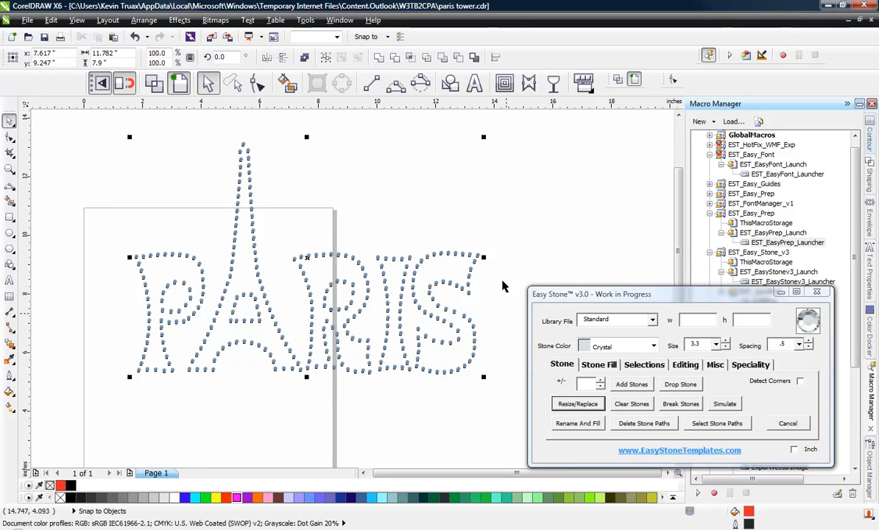
left_click_drag(484, 137, 431, 194)
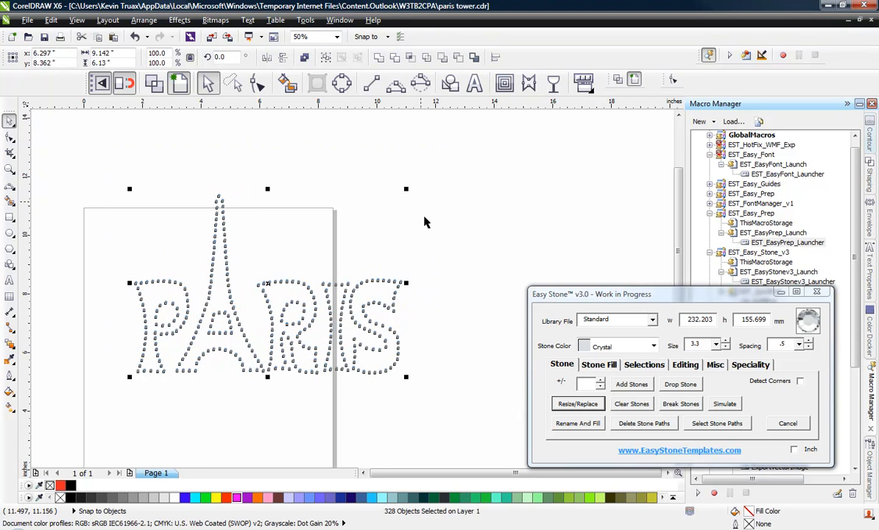
left_click(578, 404)
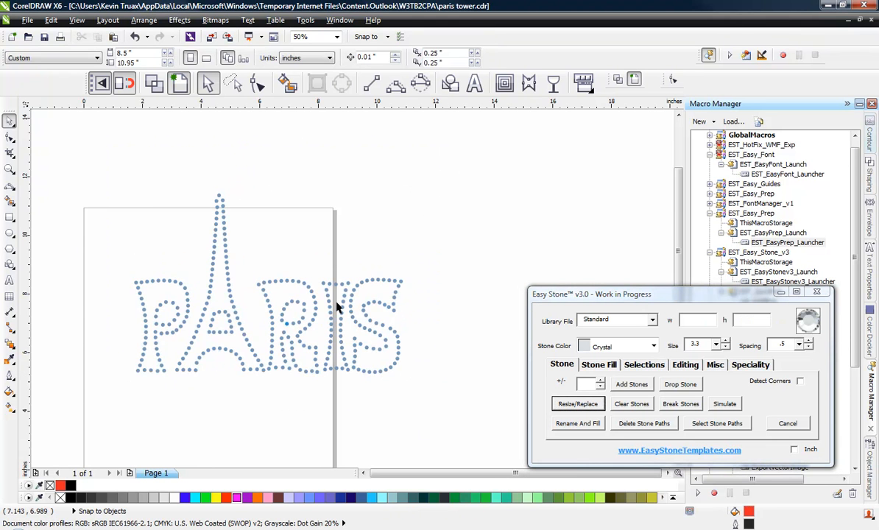
- Scale the PARIS design down further to about 7.5 by 5.1 inches, reapply the 3.3 mm stones, and clear the selection
scroll(377, 298, "up", 1)
scroll(430, 258, "down", 2)
left_click_drag(539, 184, 276, 336)
left_click_drag(436, 218, 417, 225)
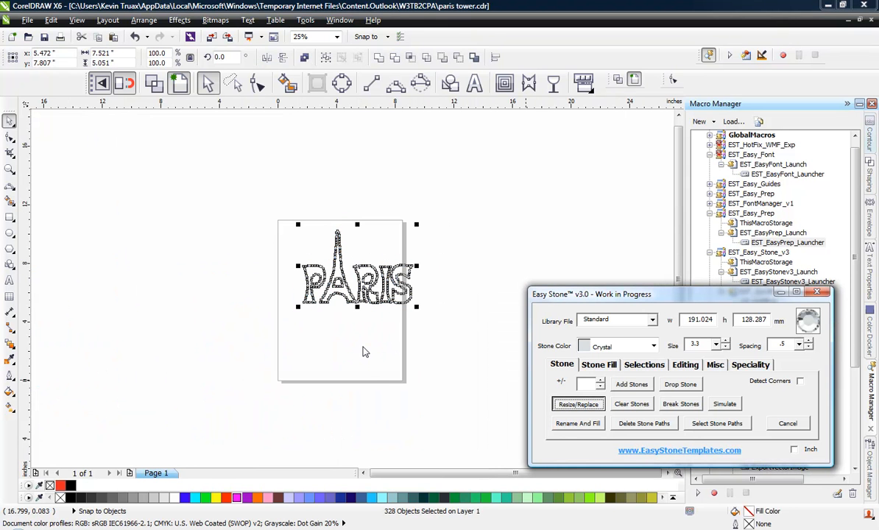
left_click(365, 345)
- Inspect the resized PARIS lettering up close, select the whole design, and run Easy Stone's Check Spacing on it
scroll(386, 287, "up", 2)
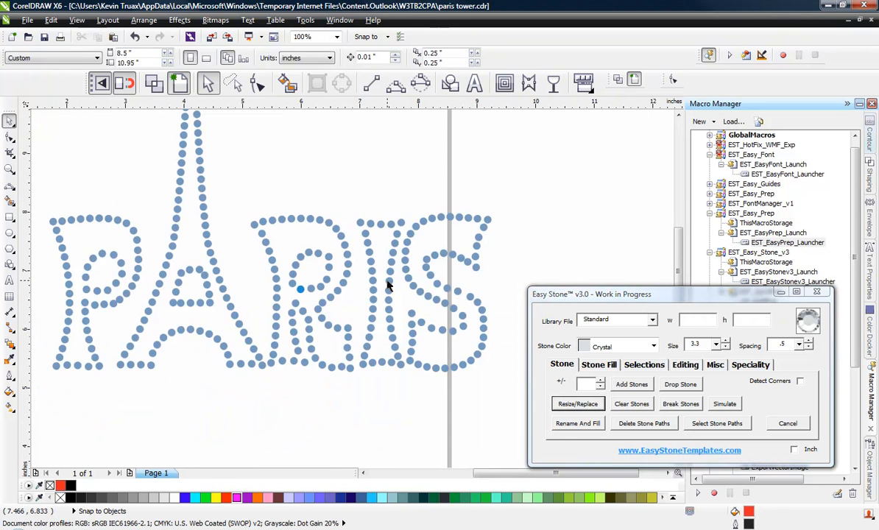
scroll(415, 257, "up", 1)
scroll(400, 278, "down", 1)
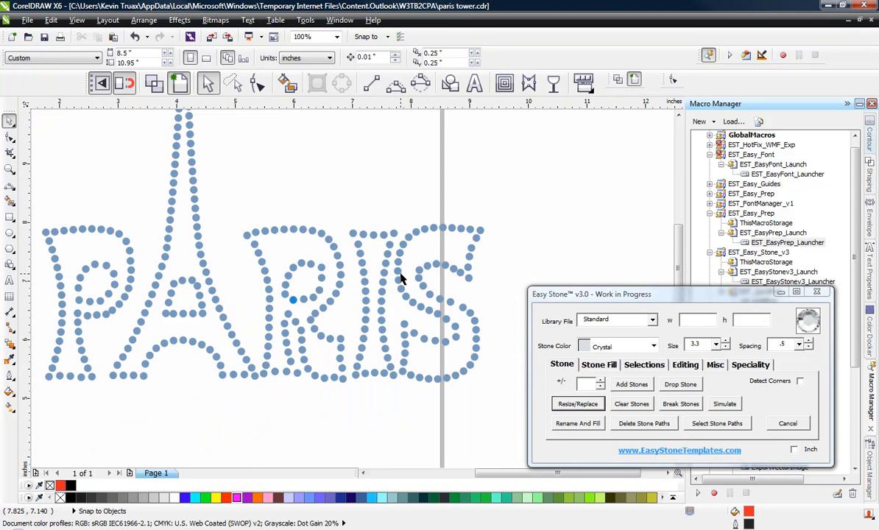
scroll(310, 245, "down", 1)
scroll(277, 242, "up", 1)
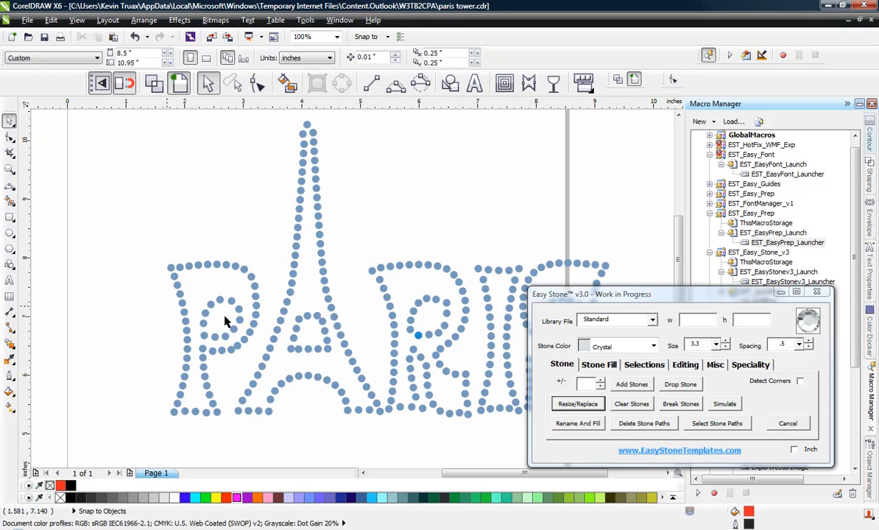
scroll(237, 304, "down", 1)
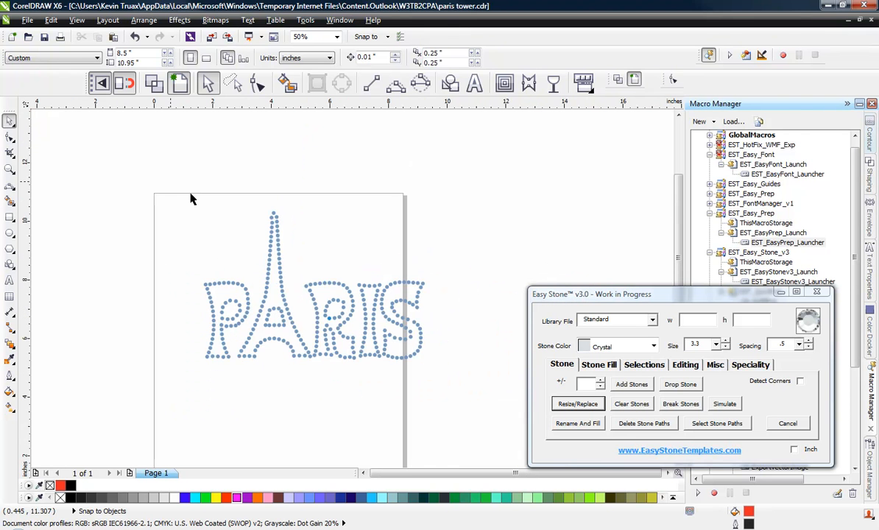
left_click_drag(158, 168, 467, 399)
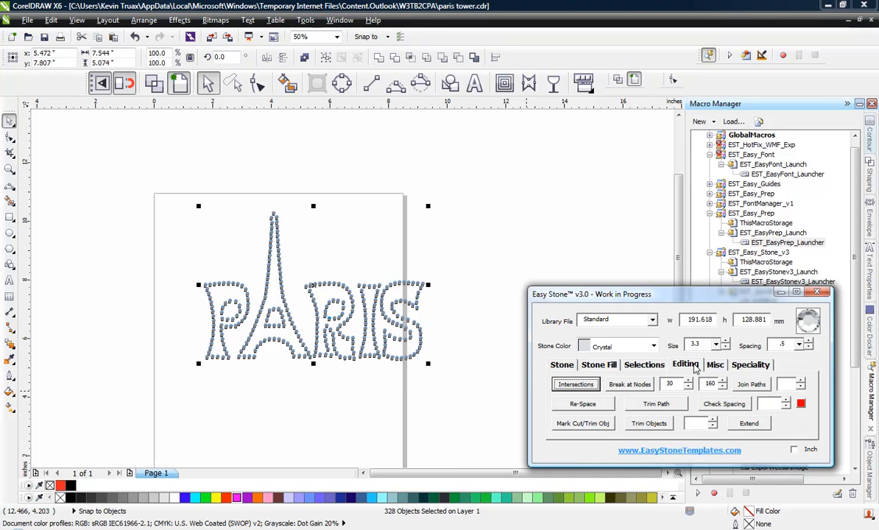
left_click(724, 404)
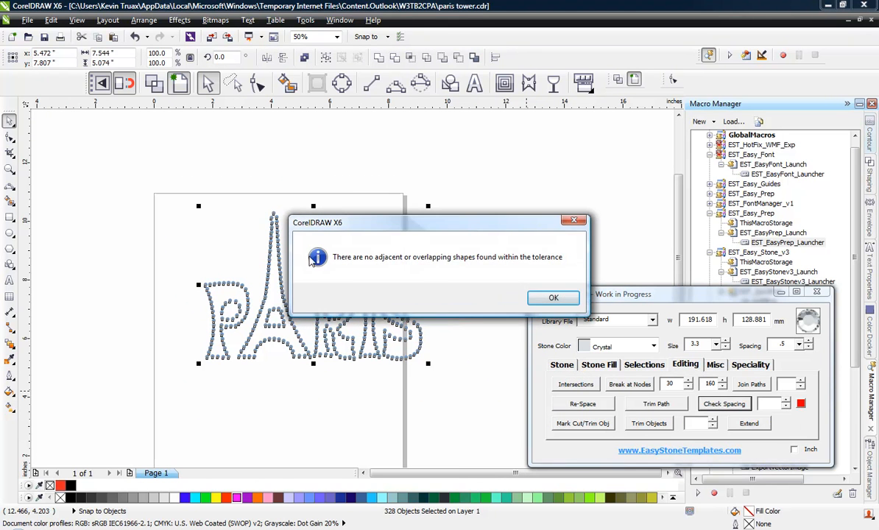
- Dismiss the spacing check message and examine the stones inside the R's upper loop up close
left_click(546, 292)
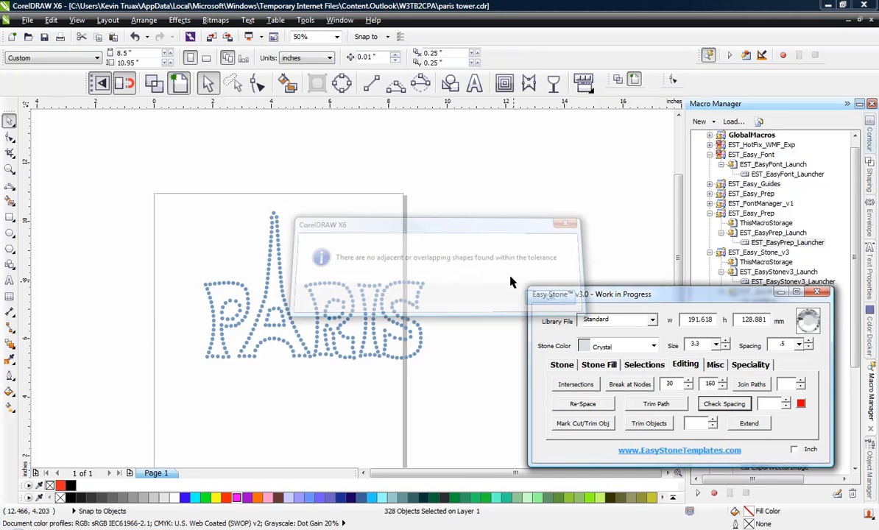
scroll(330, 332, "up", 5)
left_click(326, 365)
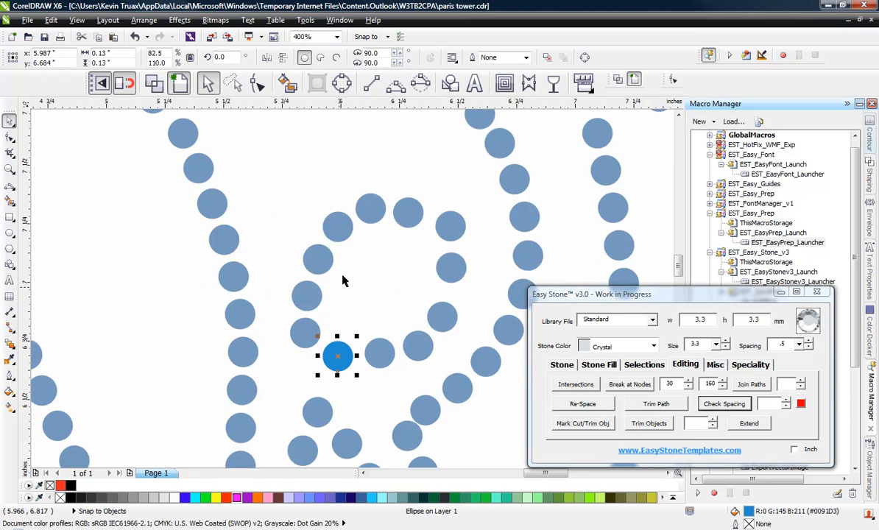
scroll(344, 281, "down", 5)
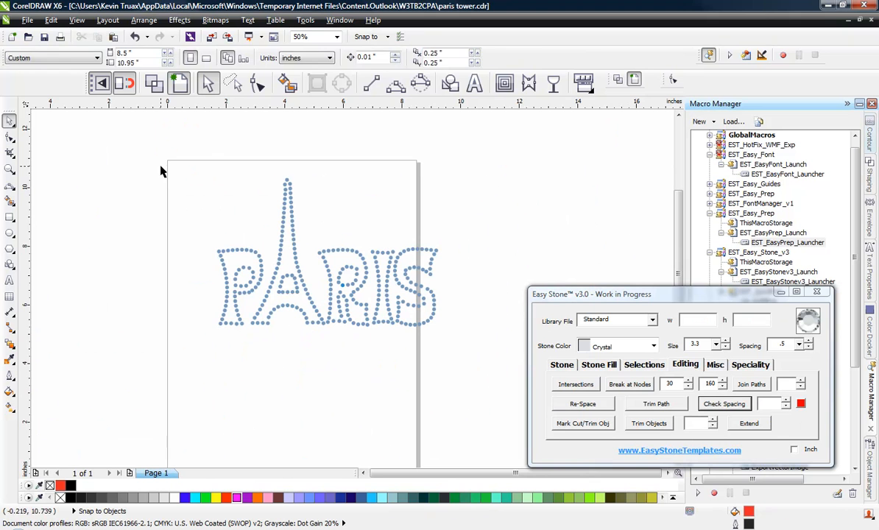
- Select the whole PARIS design, set the stone color to Capri Blue, and apply Rename And Fill to all stones
left_click_drag(161, 169, 477, 345)
left_click(645, 345)
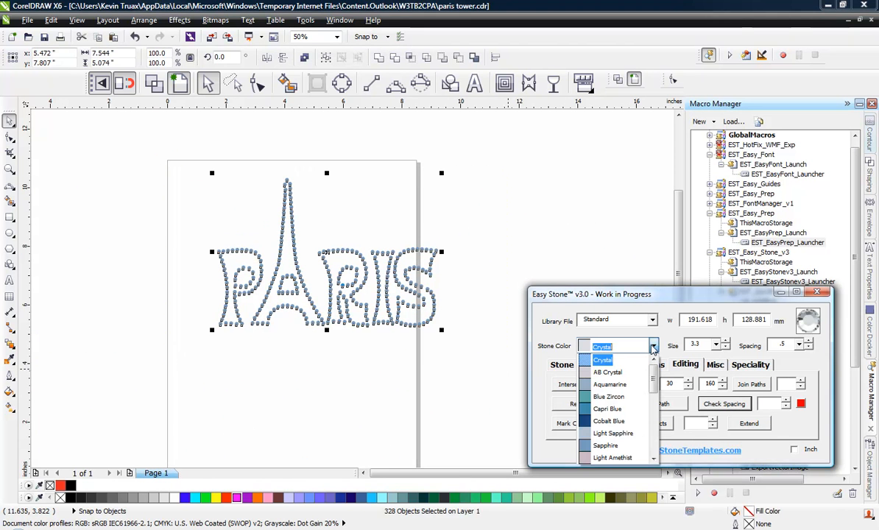
left_click(607, 411)
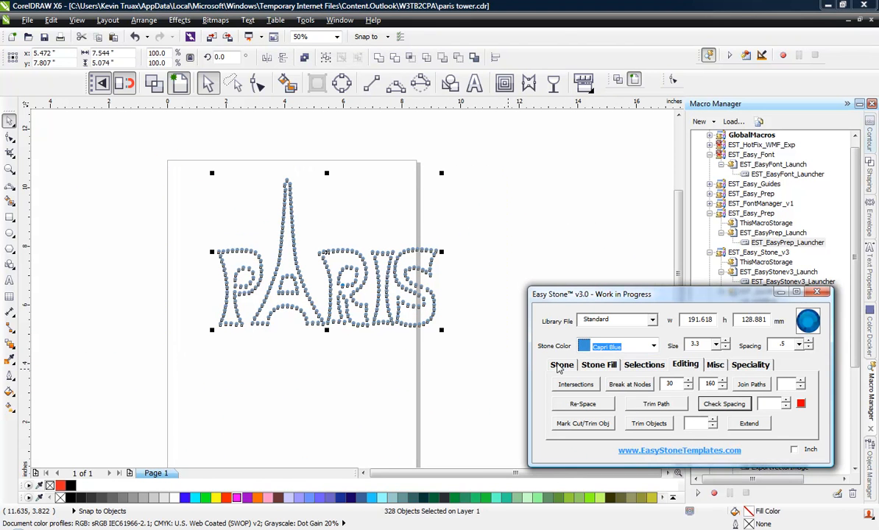
left_click(560, 366)
left_click(578, 425)
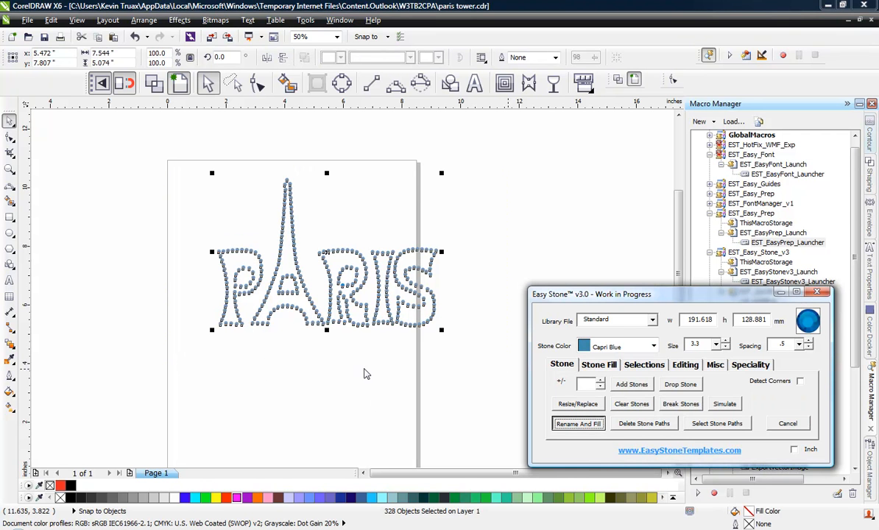
left_click(357, 371)
- Shift the second and middle stones at the foot of the P so the bottom row lines up more evenly
scroll(250, 271, "up", 2)
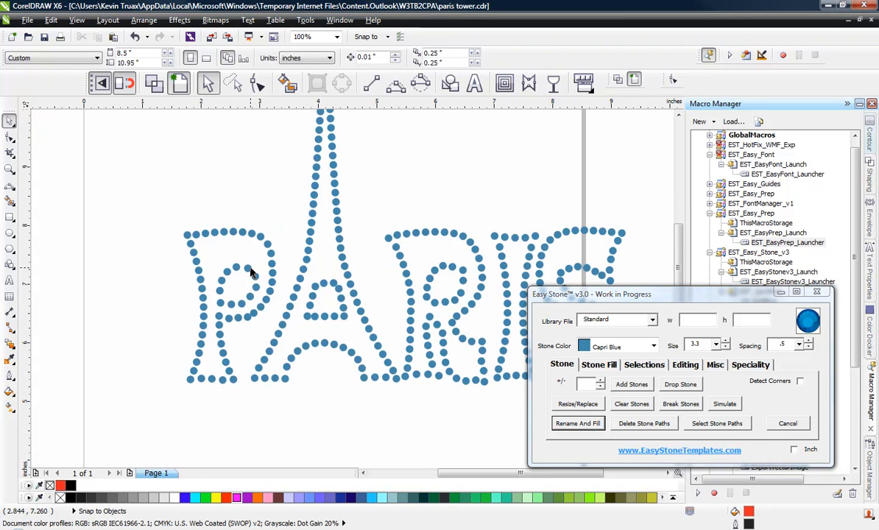
scroll(201, 384, "up", 3)
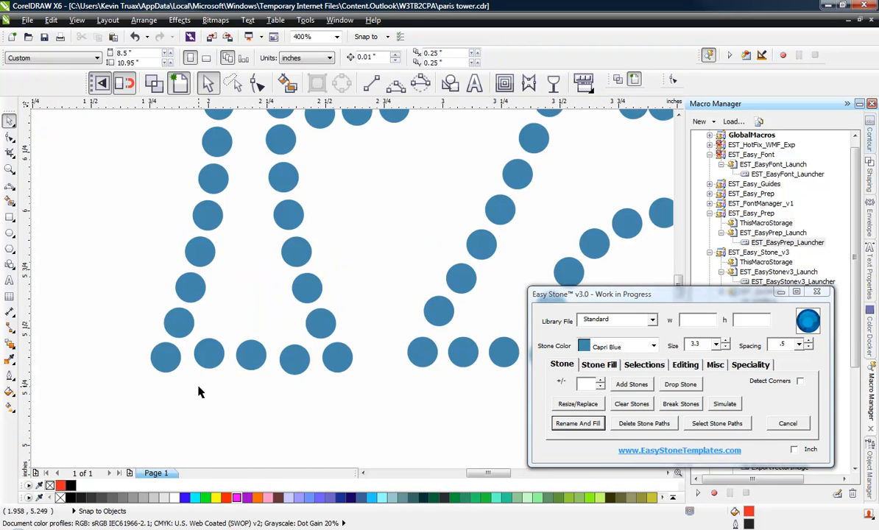
left_click_drag(211, 327, 206, 339)
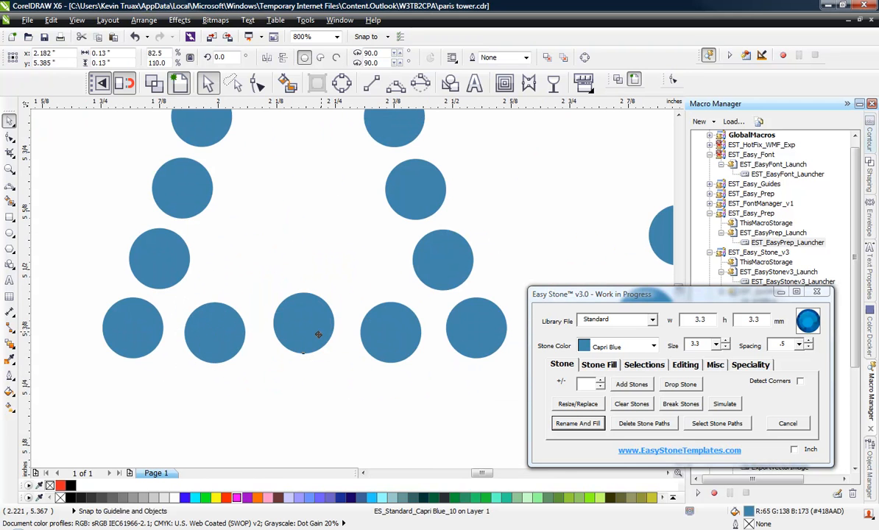
left_click_drag(303, 321, 305, 328)
scroll(280, 347, "down", 4)
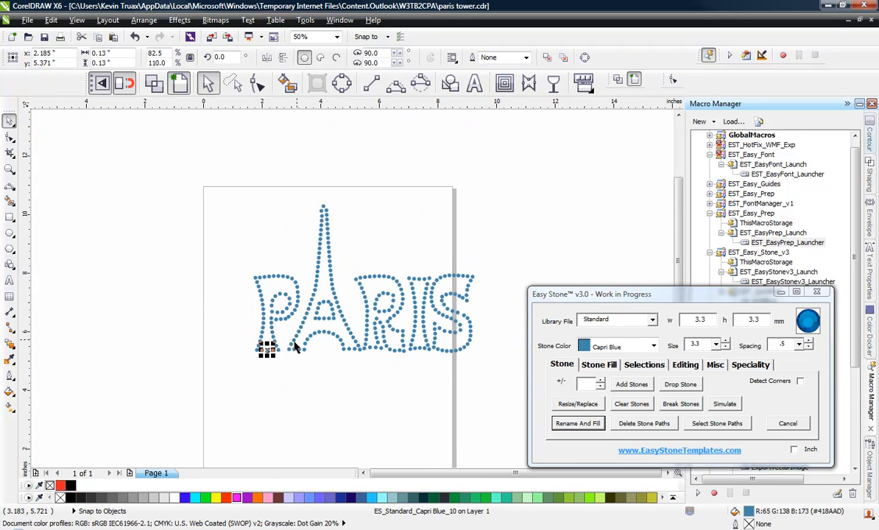
- Reposition the stone at the tip of the Eiffel Tower and clear the selection
left_click(320, 216)
scroll(320, 216, "up", 6)
left_click_drag(339, 255, 357, 265)
left_click(354, 168)
scroll(354, 169, "down", 4)
scroll(361, 151, "down", 3)
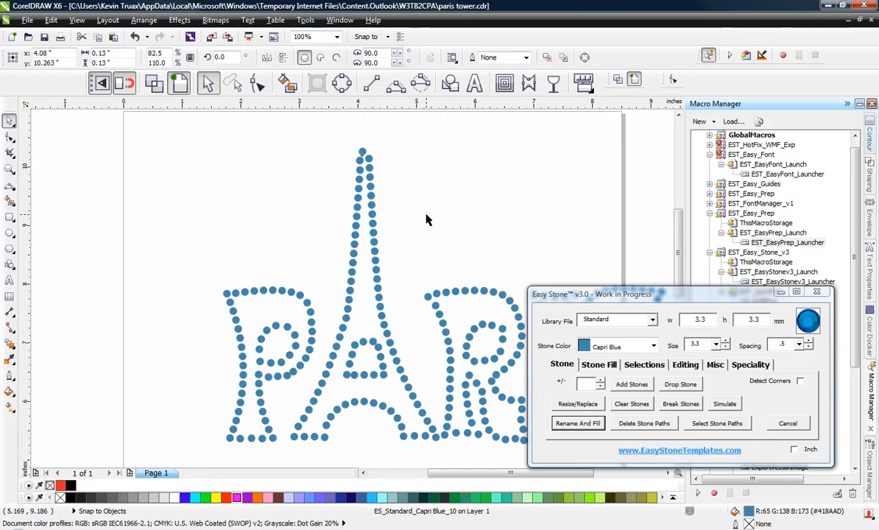
left_click(428, 218)
- Move the top stone of the A's inner opening away from its touching neighbour
scroll(352, 281, "up", 3)
scroll(332, 193, "up", 1)
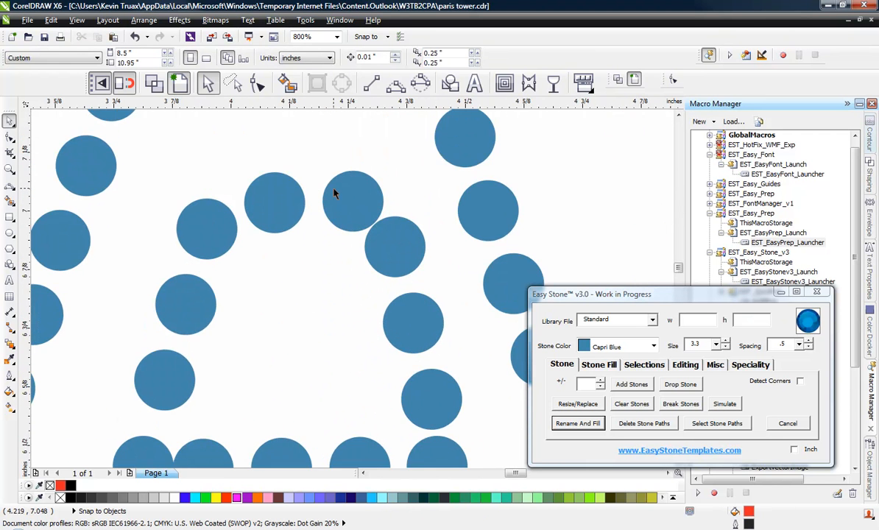
scroll(258, 193, "up", 1)
left_click_drag(230, 245, 184, 287)
scroll(500, 239, "down", 3)
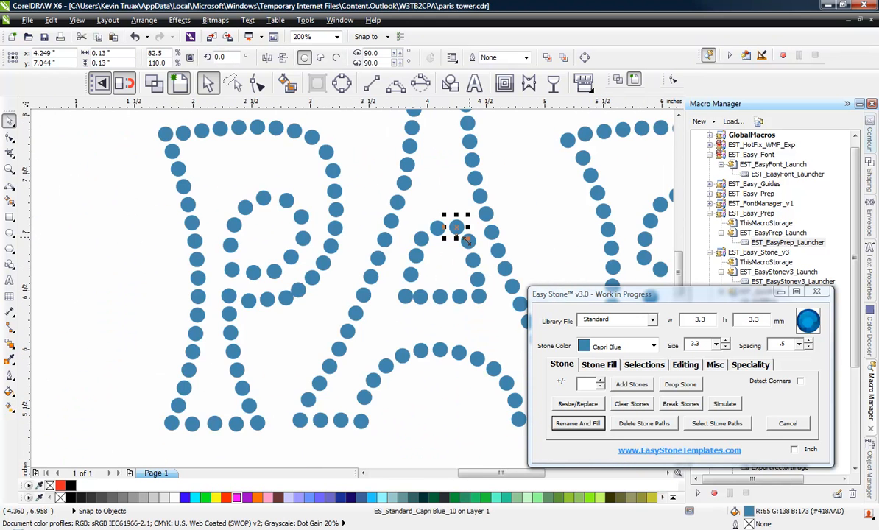
- Roughly reposition the two leftmost stones in the A's crossbar to close up the uneven gaps
scroll(425, 325, "up", 2)
left_click_drag(436, 263, 450, 263)
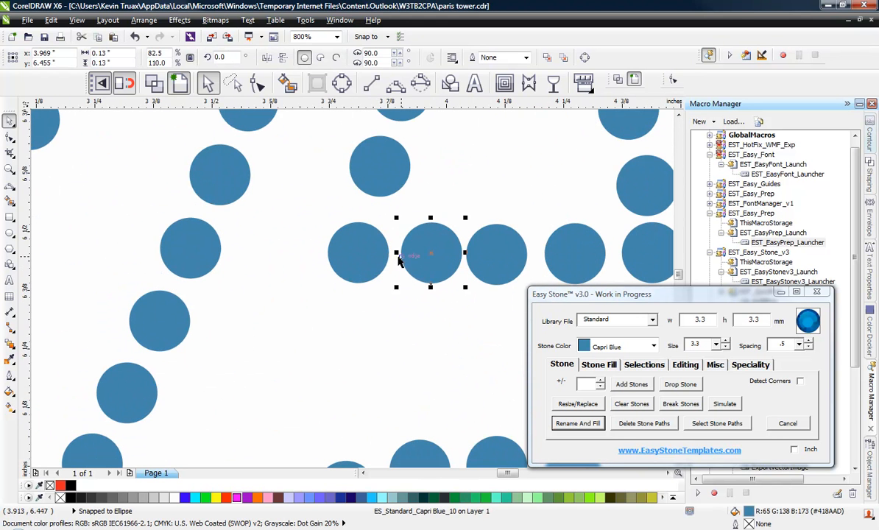
left_click_drag(379, 251, 377, 244)
scroll(322, 246, "down", 2)
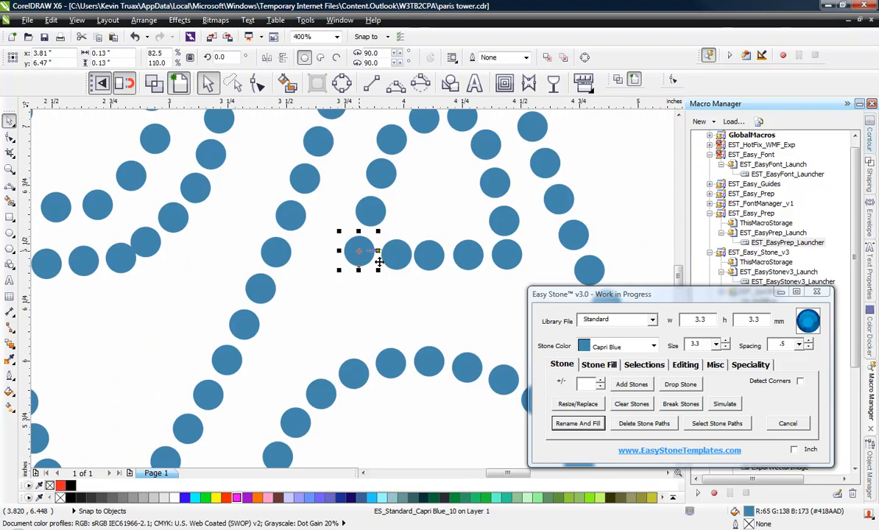
- Select the five crossbar stones of the A, distribute them evenly across the row, and align them on one horizontal line
left_click(448, 278)
scroll(514, 247, "up", 2)
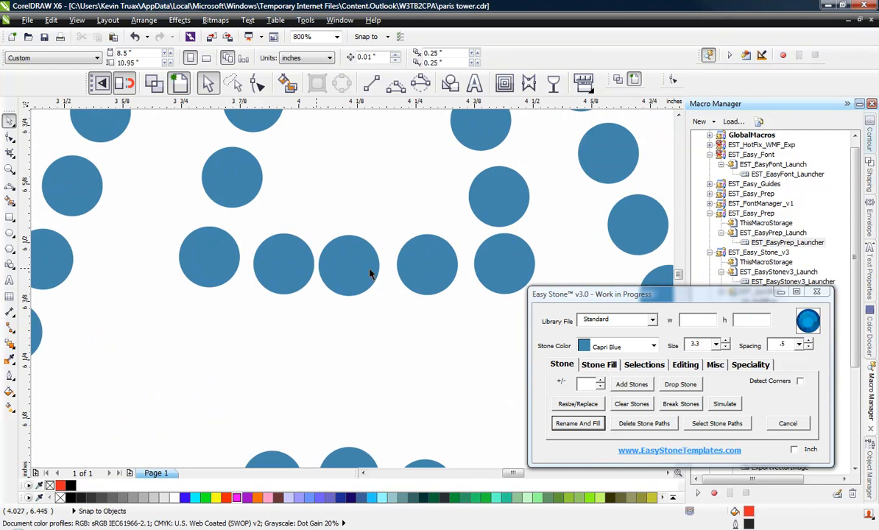
left_click_drag(137, 344, 567, 217)
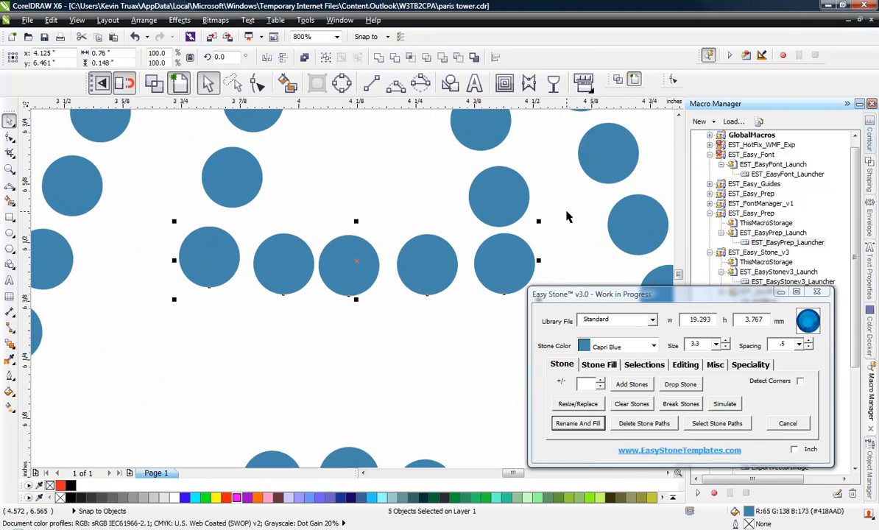
key("shift+c")
left_click(567, 217)
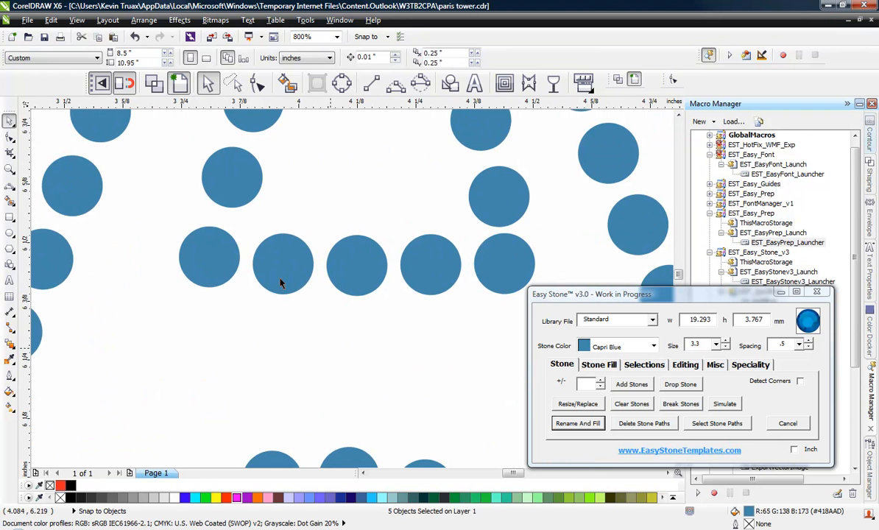
left_click_drag(161, 324, 567, 208)
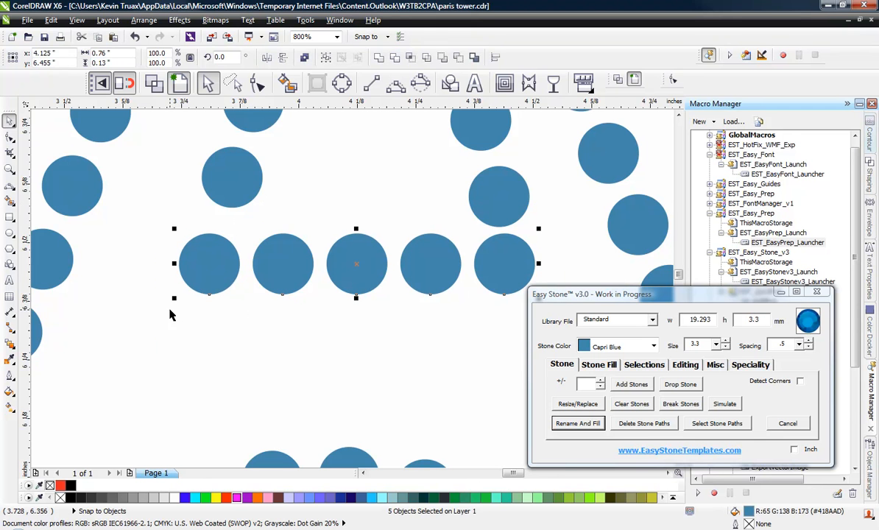
left_click(337, 365)
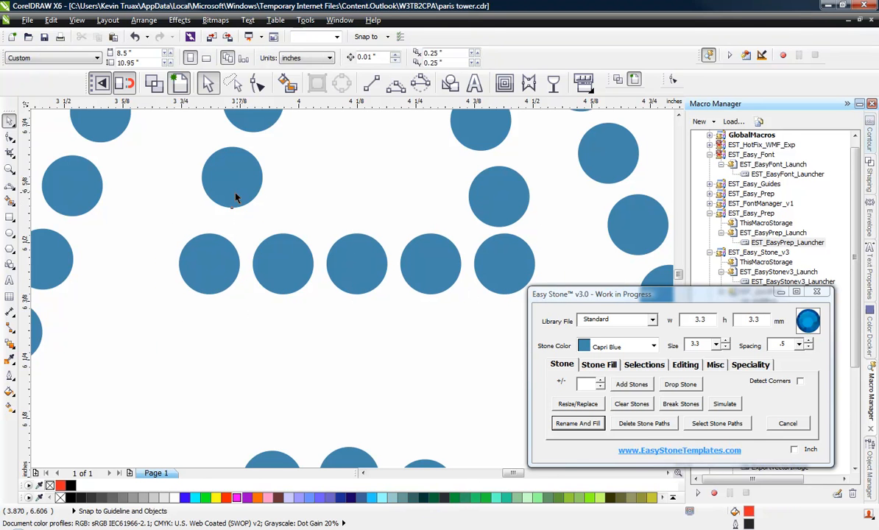
- Reposition the stones along the left side and top of the A's inner opening to even out their spacing
left_click_drag(237, 194, 287, 156)
scroll(277, 280, "down", 1)
scroll(268, 200, "up", 1)
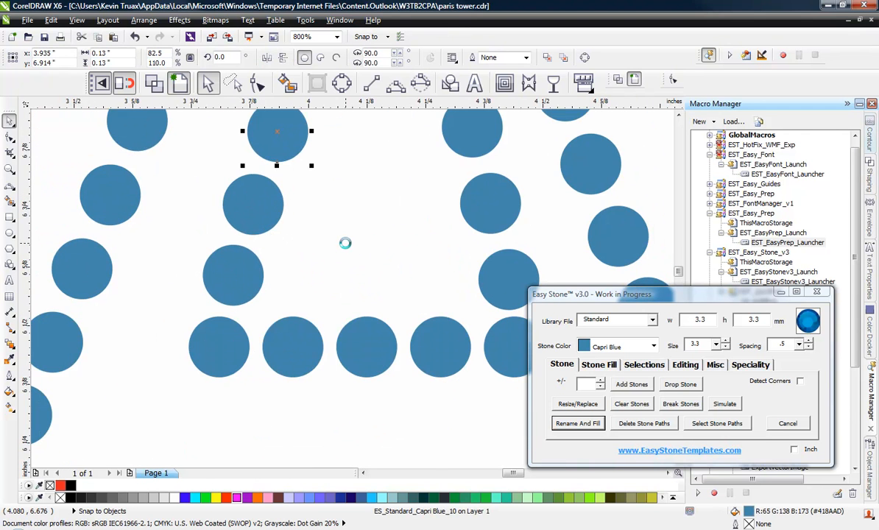
scroll(328, 233, "down", 1)
scroll(327, 154, "up", 1)
left_click_drag(350, 158, 336, 160)
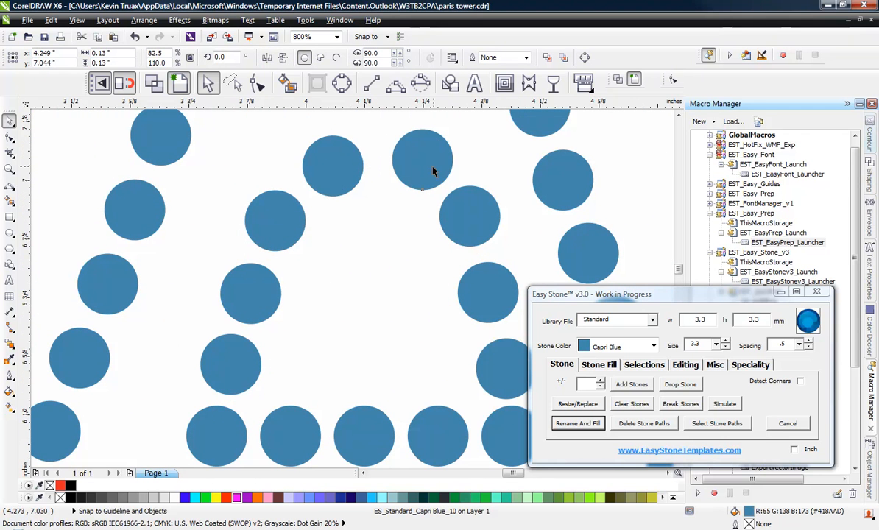
left_click_drag(404, 154, 409, 173)
scroll(392, 226, "down", 3)
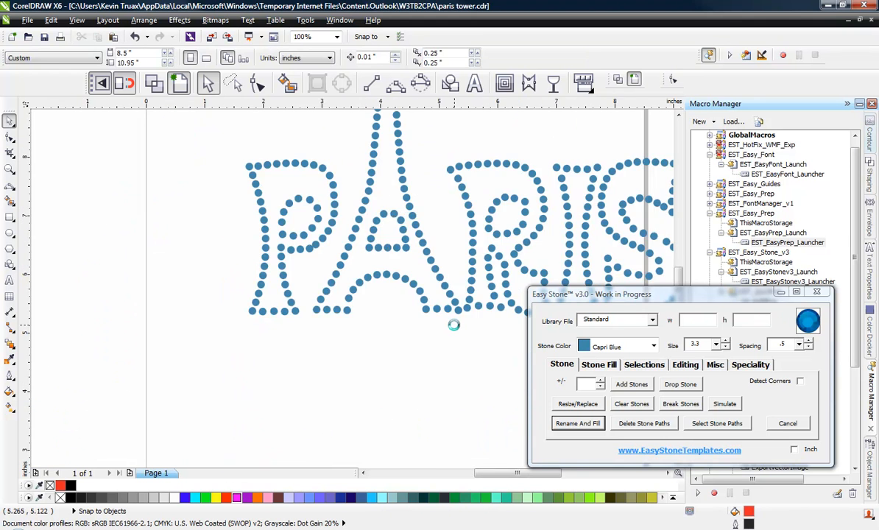
- Adjust the bottom stones where the feet of the A and R meet, and clear the selection
scroll(442, 295, "up", 3)
left_click(412, 214)
left_click_drag(317, 215, 312, 211)
scroll(319, 309, "down", 3)
left_click(355, 330)
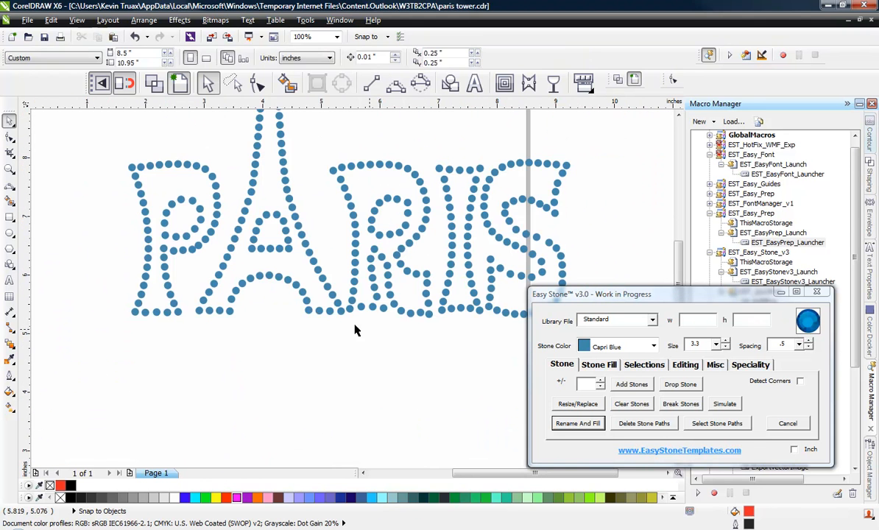
- Freehand-select the letters R, I and S, nudge them 0.05 inches right and slightly down, and clear the selection
scroll(267, 343, "down", 1)
scroll(318, 333, "up", 1)
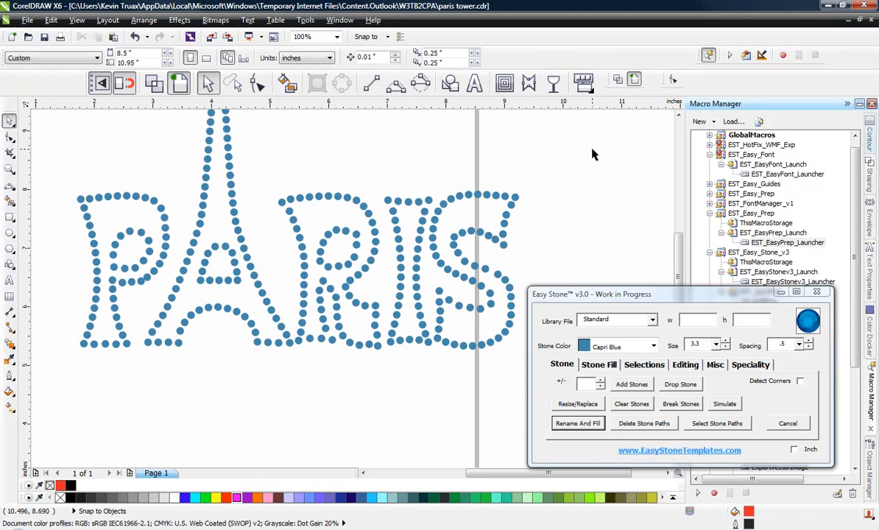
left_click_drag(558, 200, 307, 369)
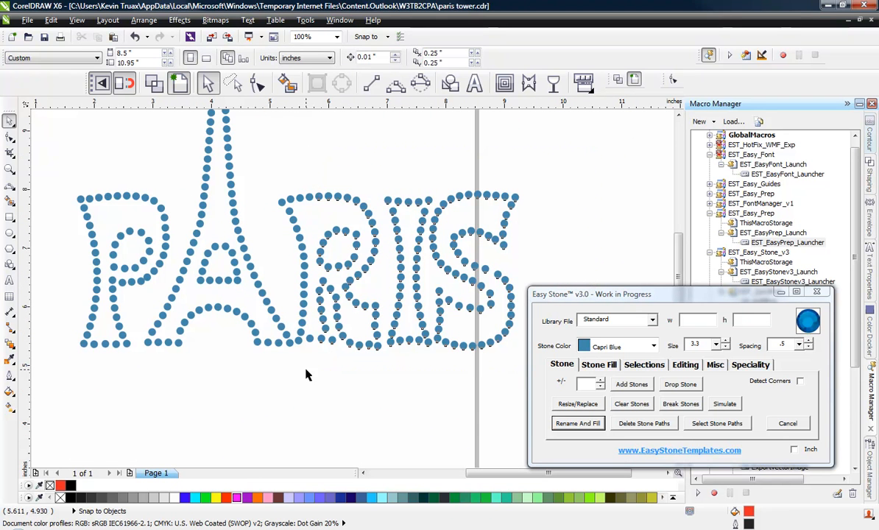
left_click(231, 84)
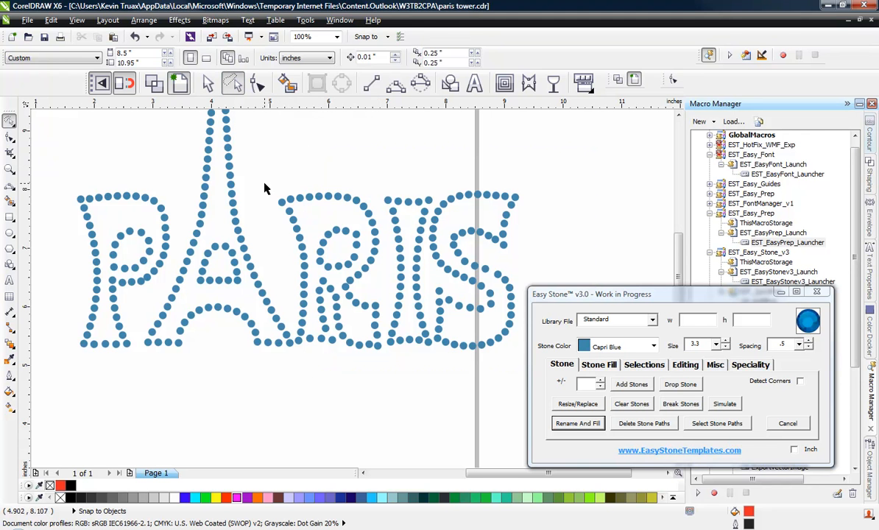
mouse_move(371, 143)
left_mouse_down()
mouse_move(556, 254)
mouse_move(521, 333)
mouse_move(415, 384)
mouse_move(345, 382)
mouse_move(294, 356)
mouse_move(312, 372)
left_mouse_up()
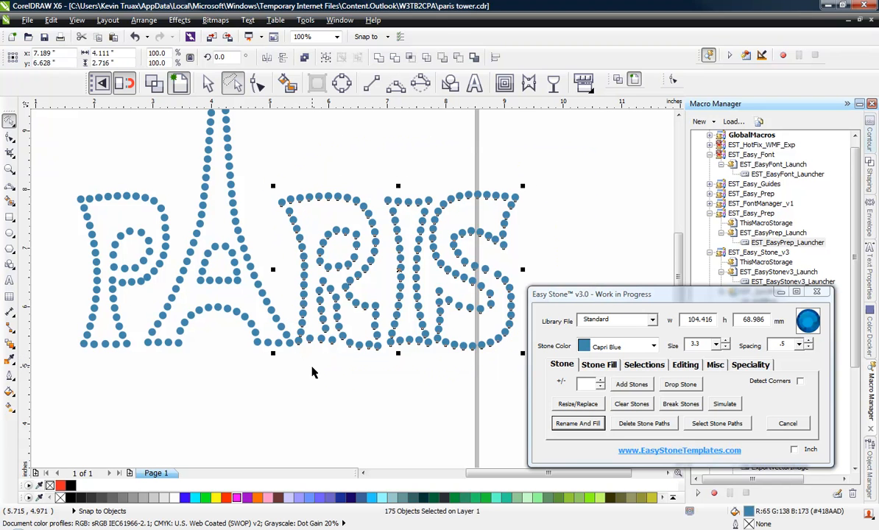
key("Right")
key("Right")
key("Right")
key("Right")
key("Right")
key("Down")
key("Down")
key("Down")
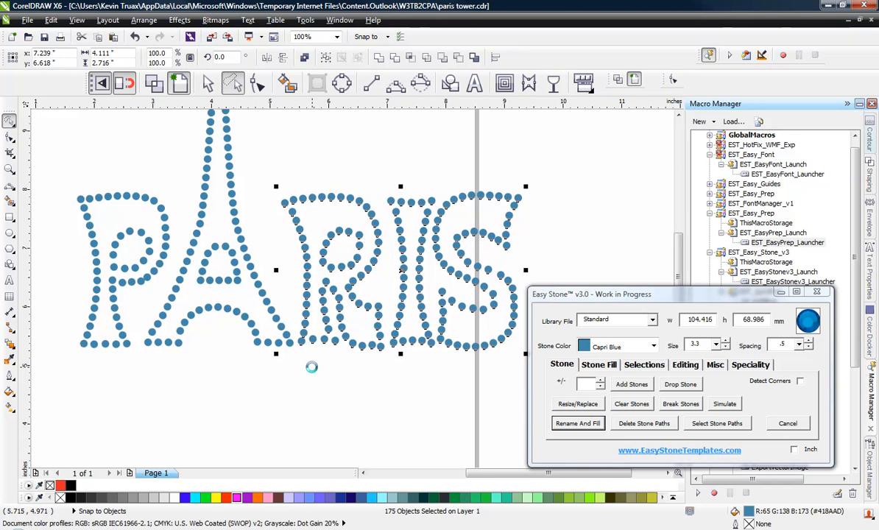
key("Escape")
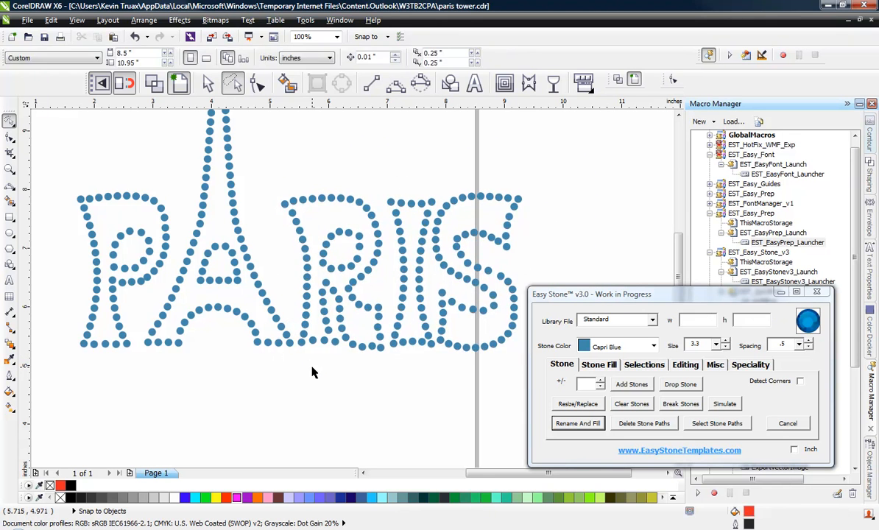
- Freehand-select the letter P, nudge it about 0.08 inches right toward the A, and clear the selection
mouse_move(184, 206)
left_mouse_down()
mouse_move(181, 239)
mouse_move(164, 291)
left_mouse_up()
mouse_move(140, 348)
left_mouse_down()
mouse_move(122, 374)
mouse_move(53, 384)
left_mouse_up()
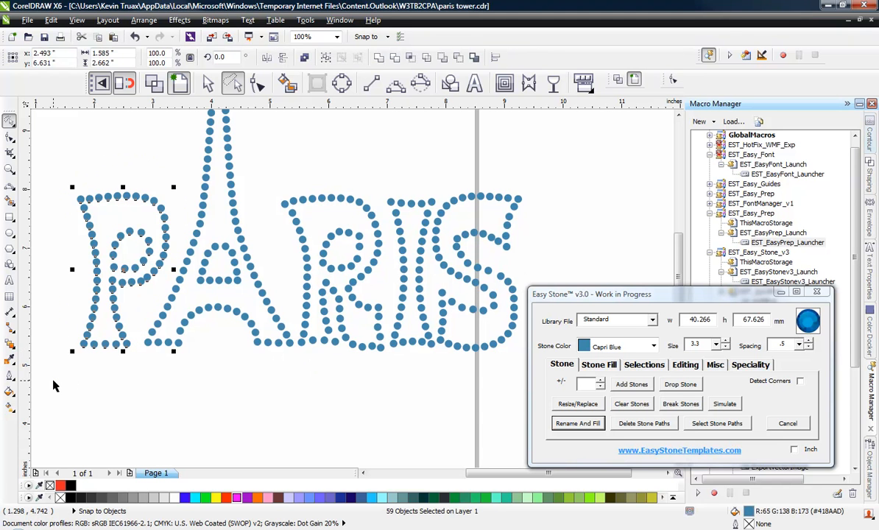
key("Right")
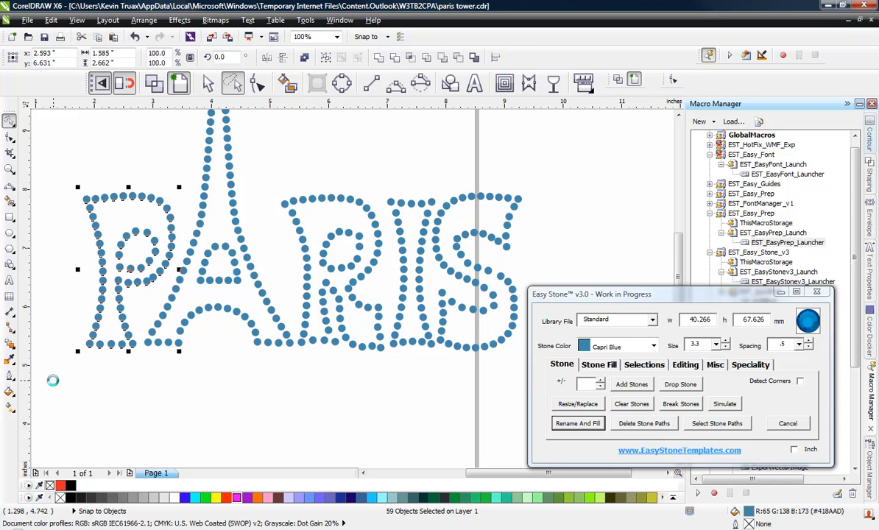
key("Left")
key("Left")
key("Left")
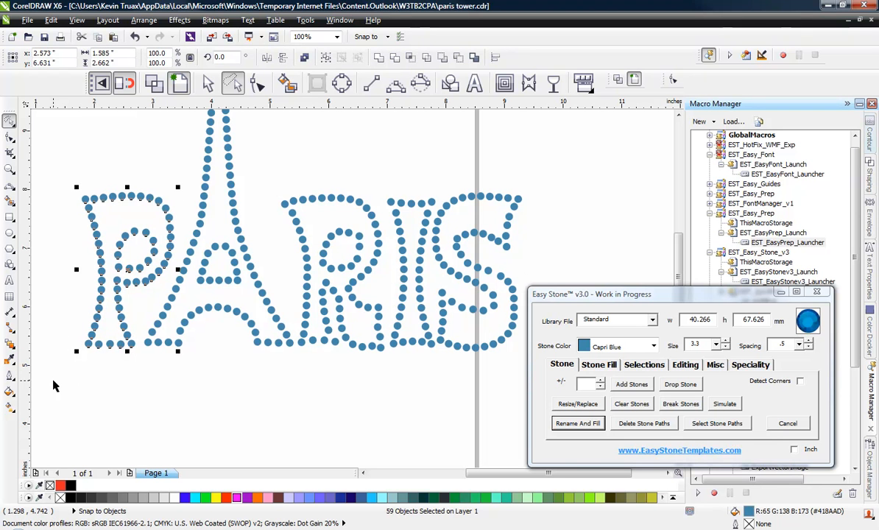
left_click(452, 407)
- Move the stone at the inner corner of the R's leg away from its touching upper neighbour
scroll(335, 281, "up", 2)
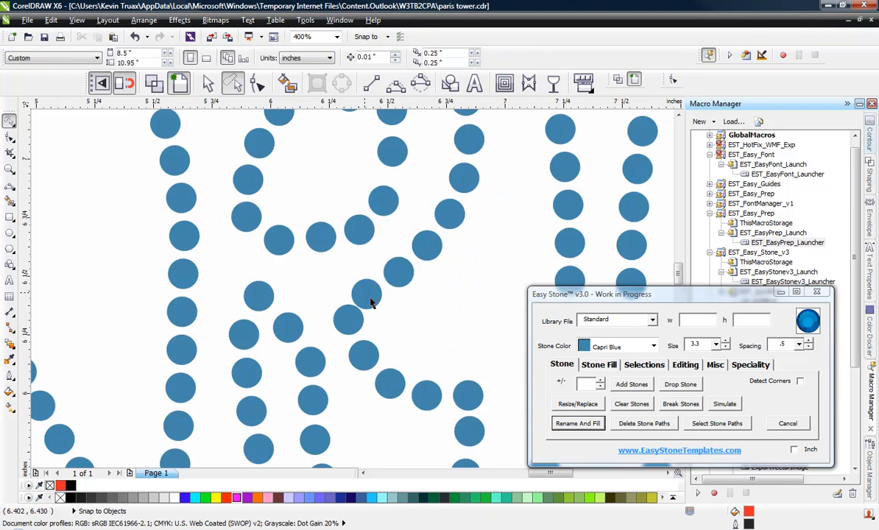
scroll(382, 316, "up", 1)
left_click(302, 325)
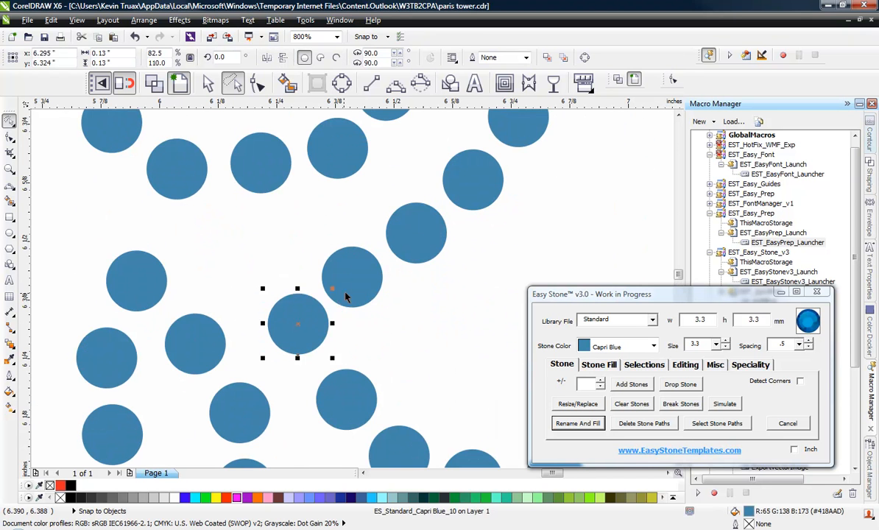
- Shift the stone just above the inner corner of the R's leg slightly right, and clear the selection
left_click_drag(347, 295, 361, 300)
scroll(424, 323, "down", 2)
left_click(322, 196)
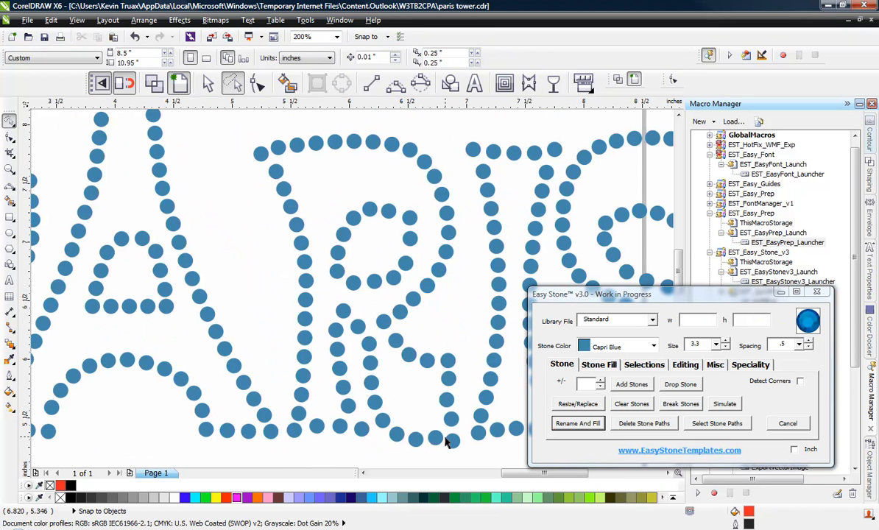
- Adjust the spacing of the stones at the R's lower right foot, and clear the selection
scroll(446, 442, "up", 2)
left_click_drag(471, 369, 465, 379)
left_click_drag(455, 296, 460, 294)
left_click(354, 243)
scroll(329, 277, "down", 2)
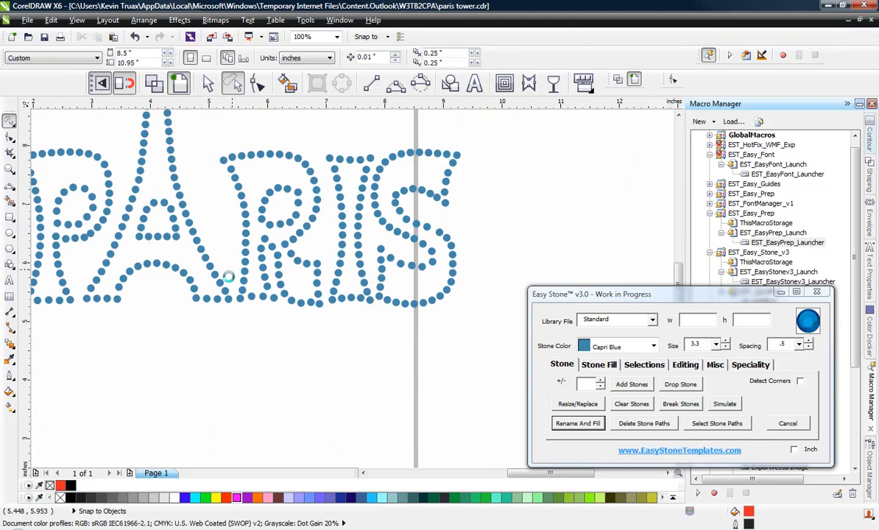
- Even out the stones along the foot of the R's left stem into a regular row, and clear the selection
scroll(349, 398, "up", 3)
scroll(280, 287, "down", 3)
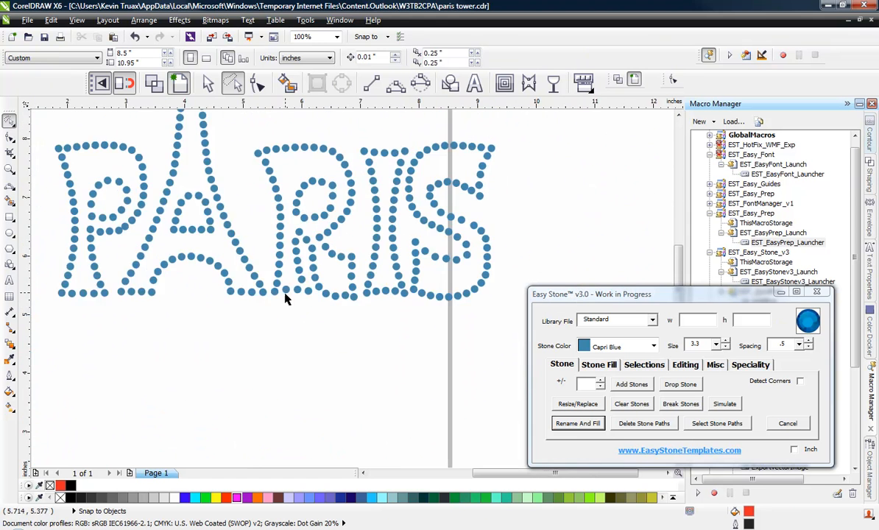
scroll(314, 295, "up", 2)
left_click_drag(240, 262, 251, 270)
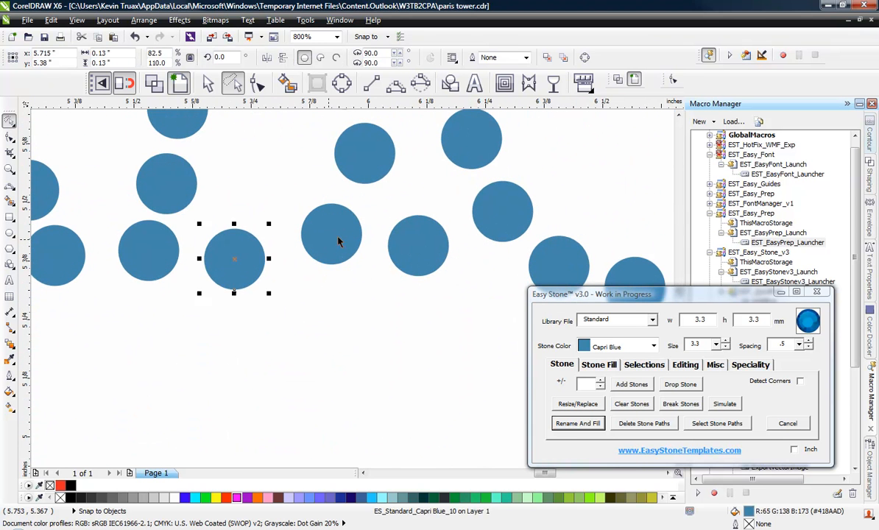
left_click_drag(340, 246, 337, 254)
left_click_drag(249, 261, 250, 255)
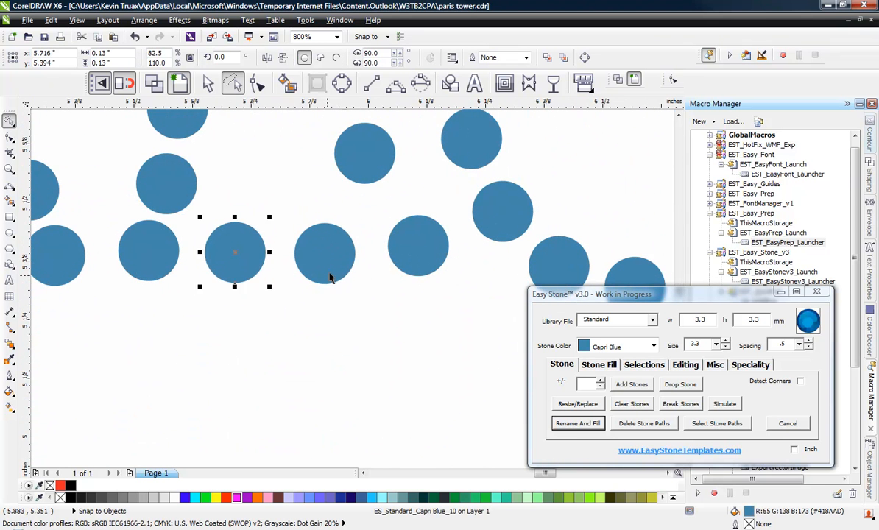
left_click_drag(333, 268, 335, 262)
left_click_drag(247, 271, 252, 267)
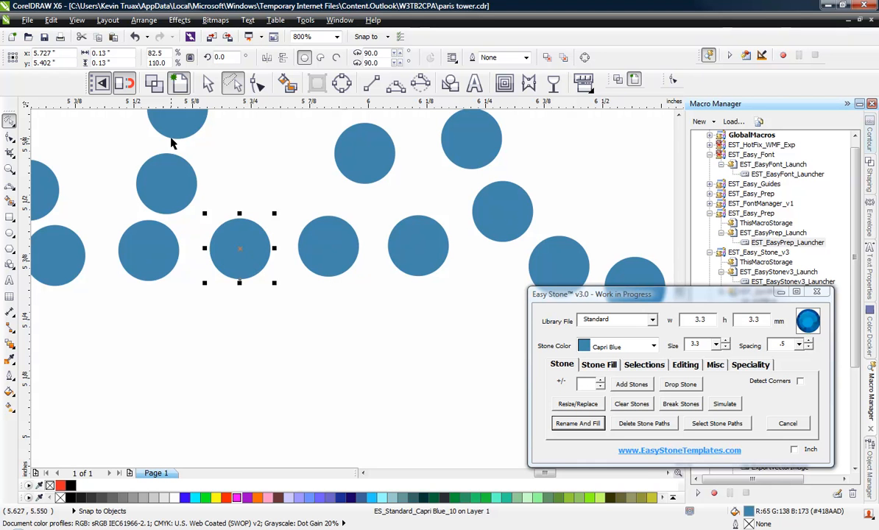
left_click(177, 130)
left_click_drag(179, 188, 176, 185)
scroll(235, 267, "down", 1)
left_click(239, 334)
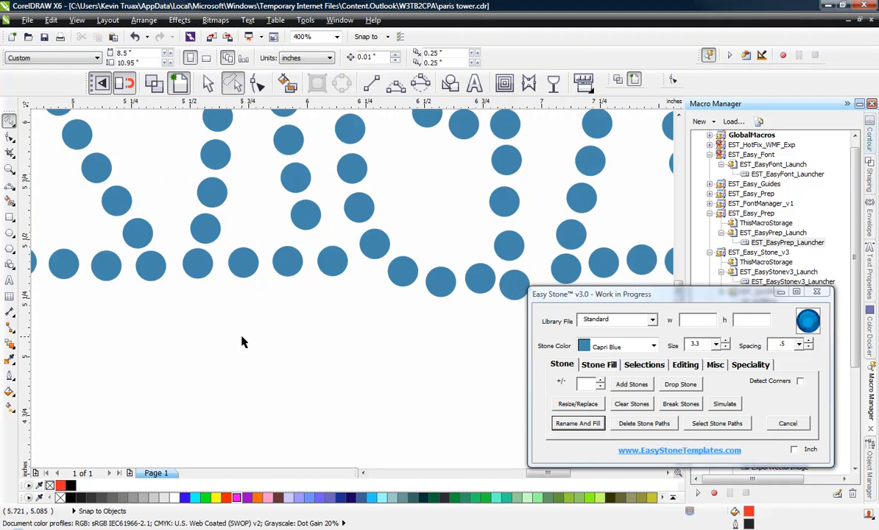
- Even out the stones at the R's top left corner, and clear the selection
scroll(236, 357, "down", 2)
scroll(211, 193, "up", 2)
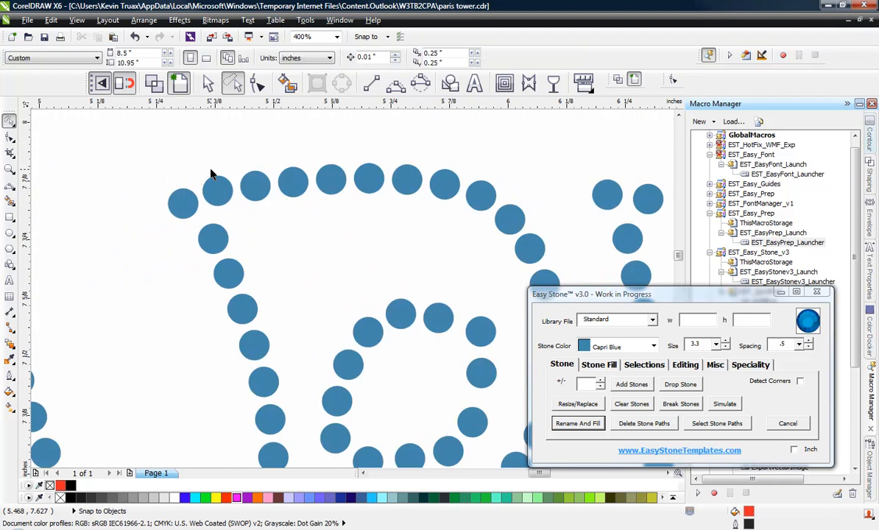
scroll(210, 177, "up", 1)
left_click(153, 241)
left_click_drag(213, 223, 222, 223)
left_click(162, 167)
scroll(184, 202, "down", 1)
scroll(246, 231, "down", 2)
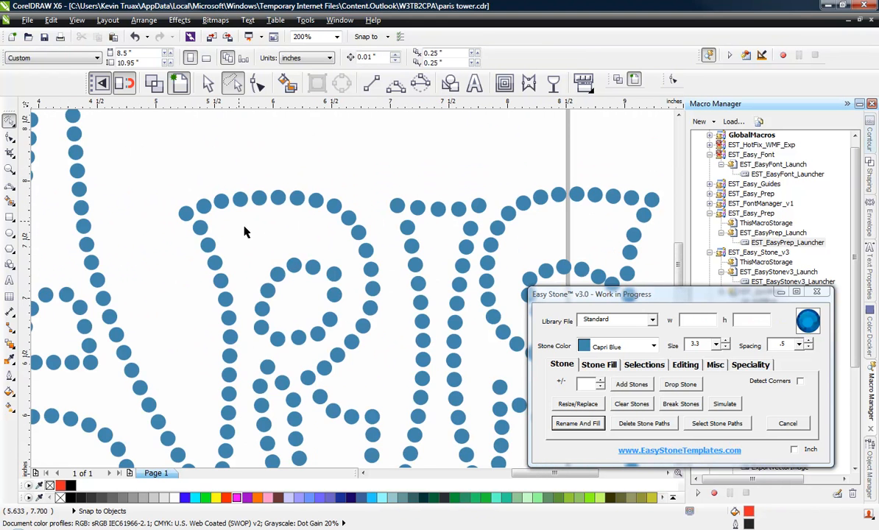
- Shift the stones along the upper left arc of the R's inner loop up and right for even spacing
scroll(276, 298, "up", 1)
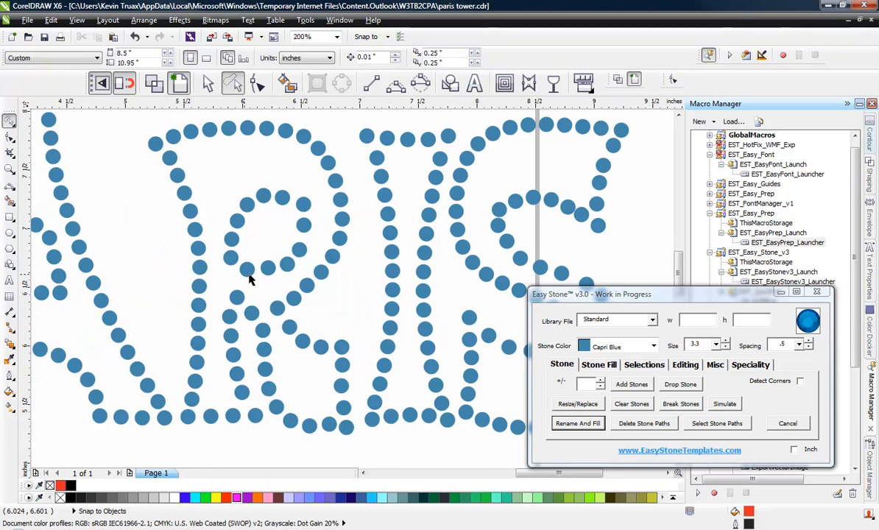
scroll(259, 215, "up", 1)
scroll(258, 214, "up", 1)
left_click(257, 196)
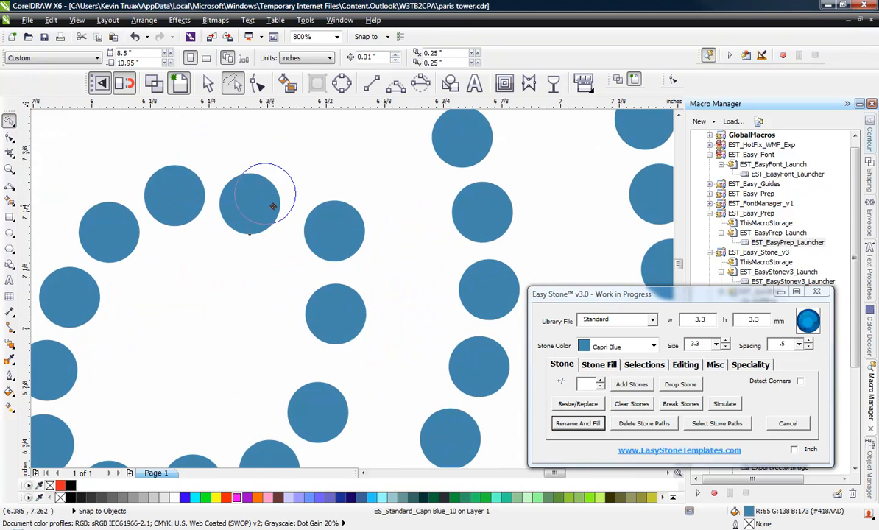
left_click(186, 188)
left_click_drag(124, 214, 129, 206)
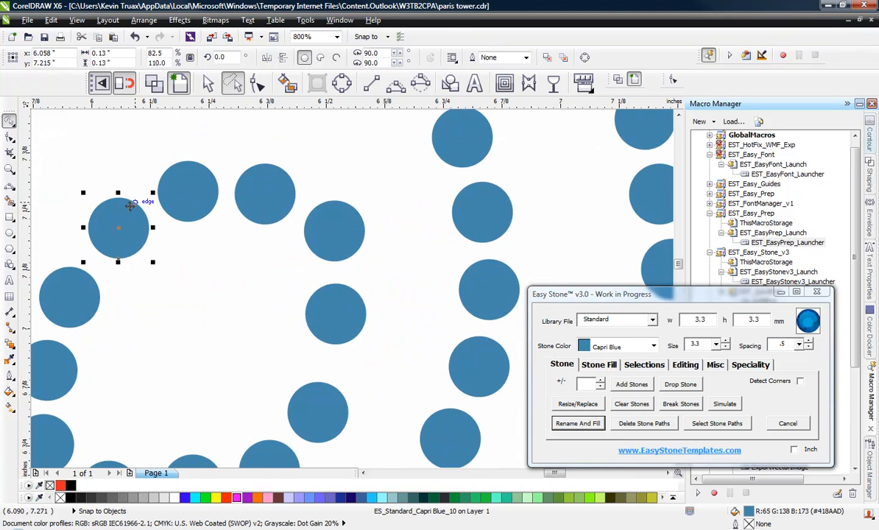
left_click_drag(81, 297, 86, 283)
scroll(180, 217, "down", 2)
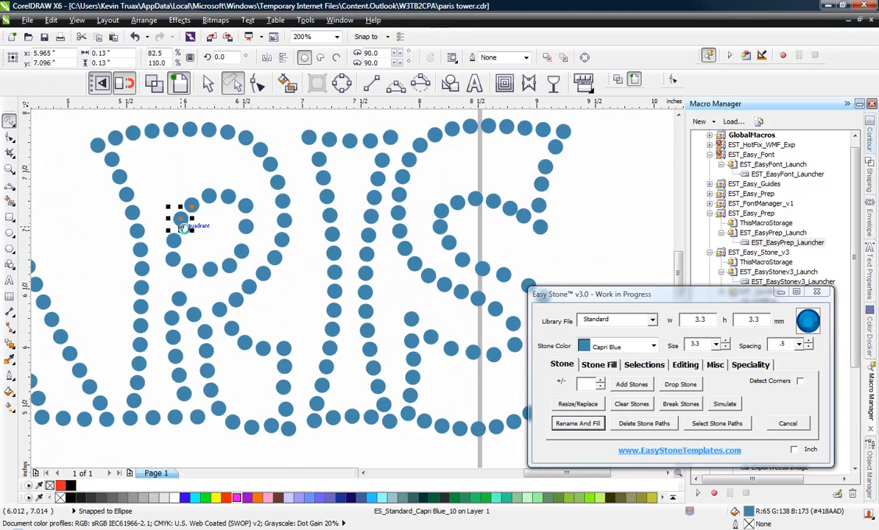
- Raise the lower left stones of the R's inner loop and copy one into the gap below
scroll(176, 247, "up", 2)
left_click_drag(183, 247, 185, 218)
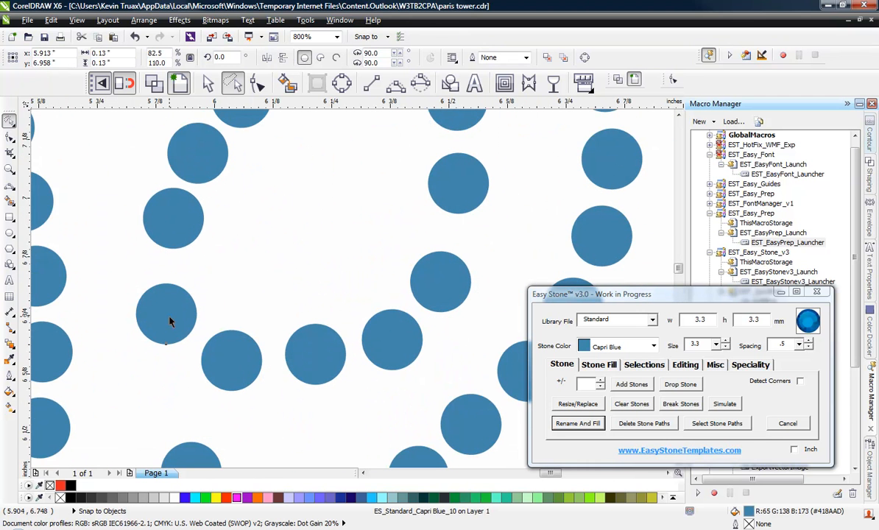
left_click_drag(170, 317, 163, 278)
left_click_drag(156, 282, 159, 372)
right_click(158, 368)
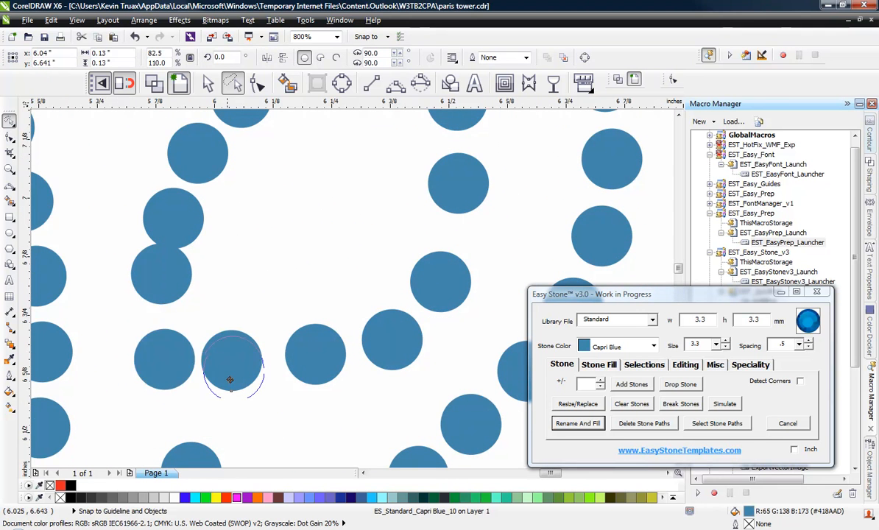
- Even out the stones around the lower half of the R's inner loop, and clear the selection
left_click_drag(230, 363, 240, 383)
left_click_drag(181, 271, 178, 284)
left_click_drag(174, 356, 182, 359)
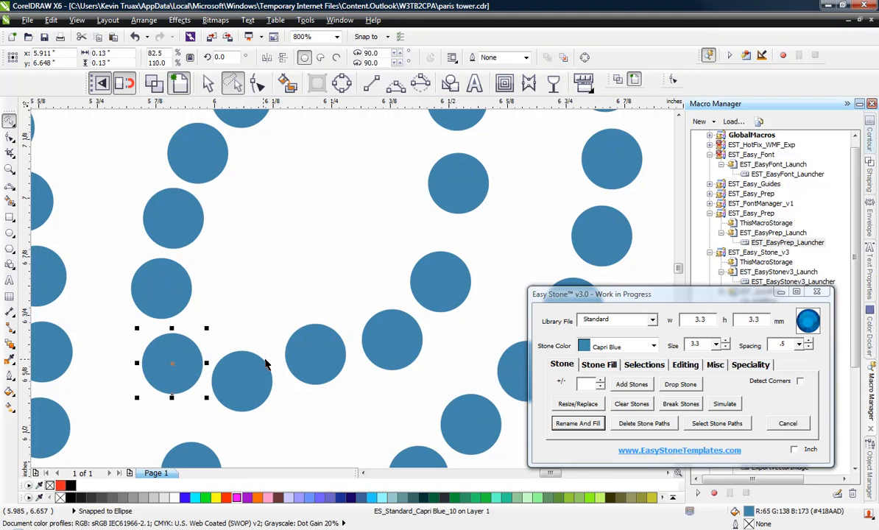
left_click_drag(318, 358, 320, 378)
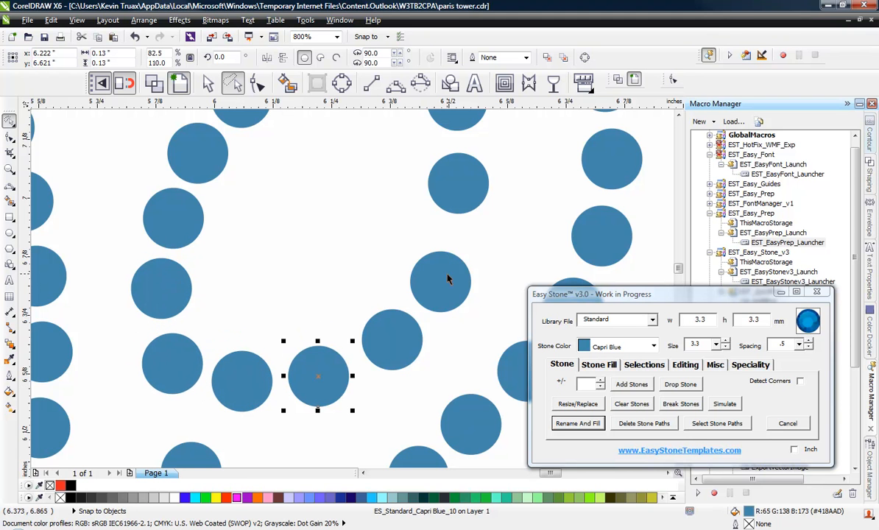
left_click_drag(448, 278, 456, 259)
left_click_drag(394, 341, 407, 324)
left_click_drag(339, 367, 363, 354)
left_click_drag(249, 375, 266, 377)
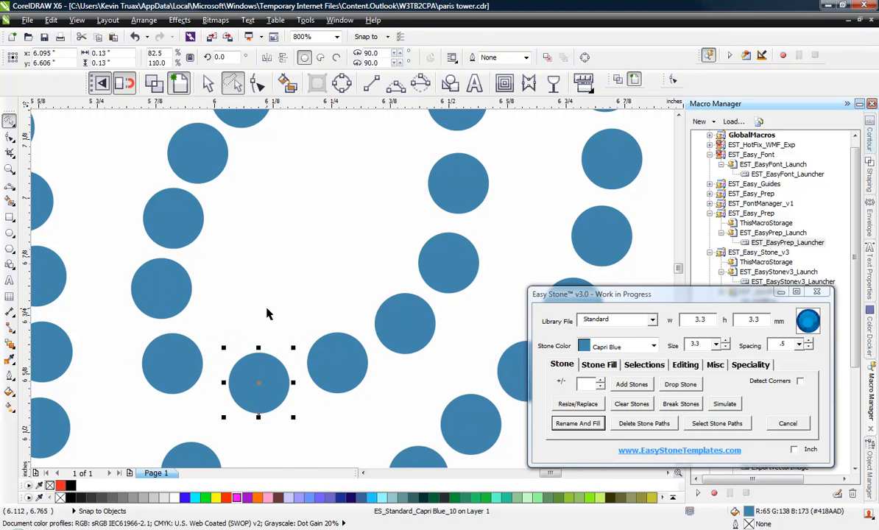
left_click(267, 314)
scroll(267, 313, "down", 4)
scroll(267, 313, "down", 2)
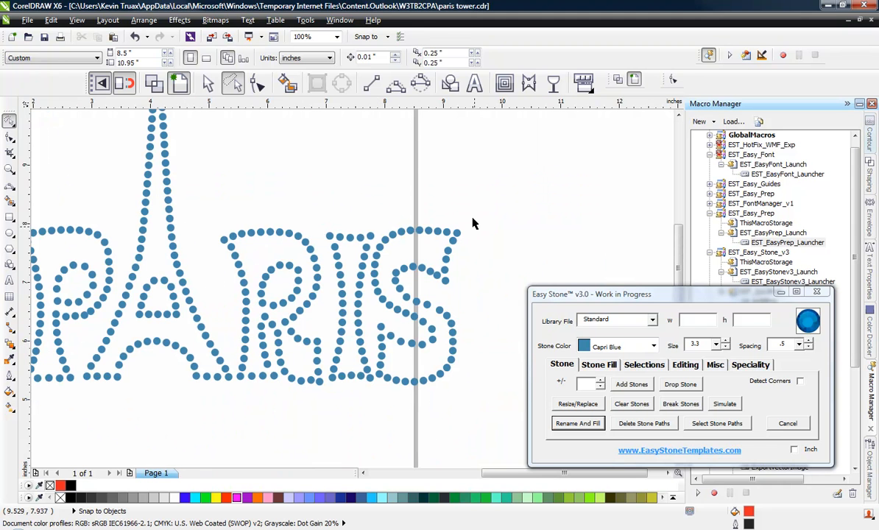
- Freehand-select the letter S, nudge it about 0.07 inches right and 0.03 inches down, and clear the selection
mouse_move(510, 212)
left_mouse_down()
mouse_move(519, 383)
mouse_move(424, 410)
mouse_move(380, 387)
mouse_move(369, 349)
left_mouse_up()
left_click_drag(386, 220, 393, 208)
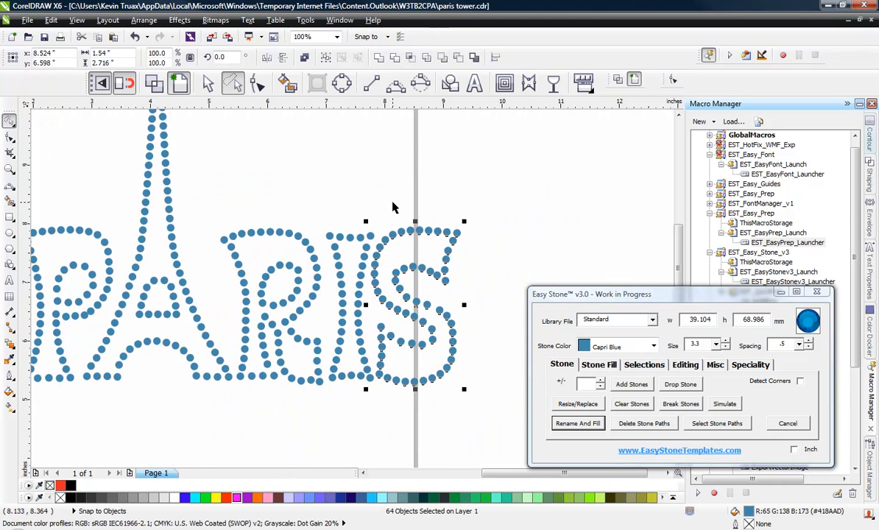
key("Right")
key("Down")
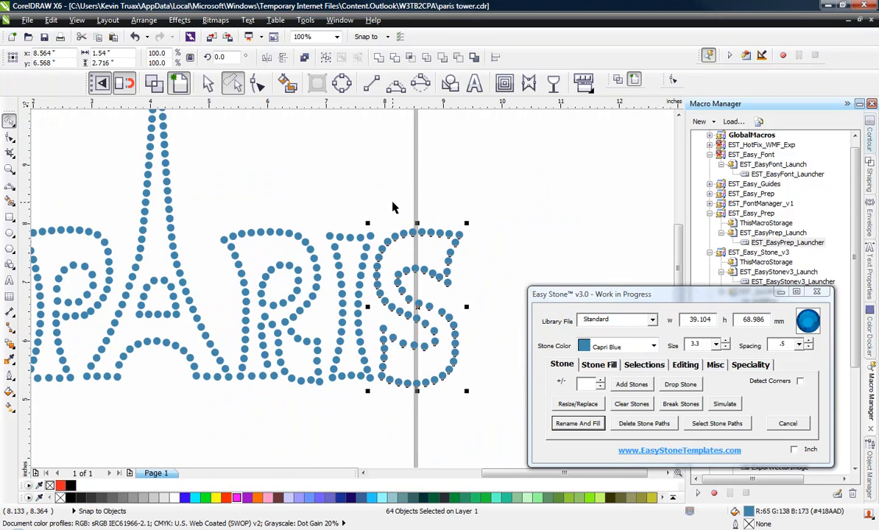
key("Right")
scroll(393, 206, "up", 3)
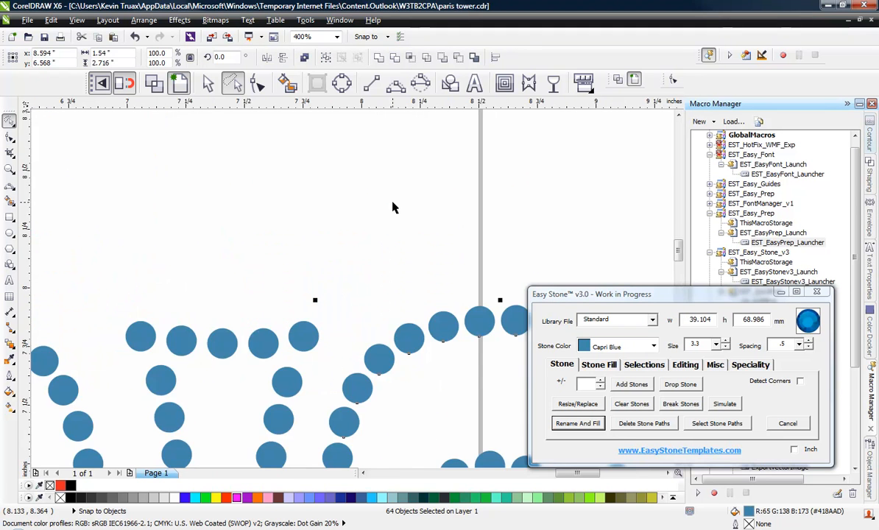
scroll(392, 202, "down", 3)
left_click(333, 225)
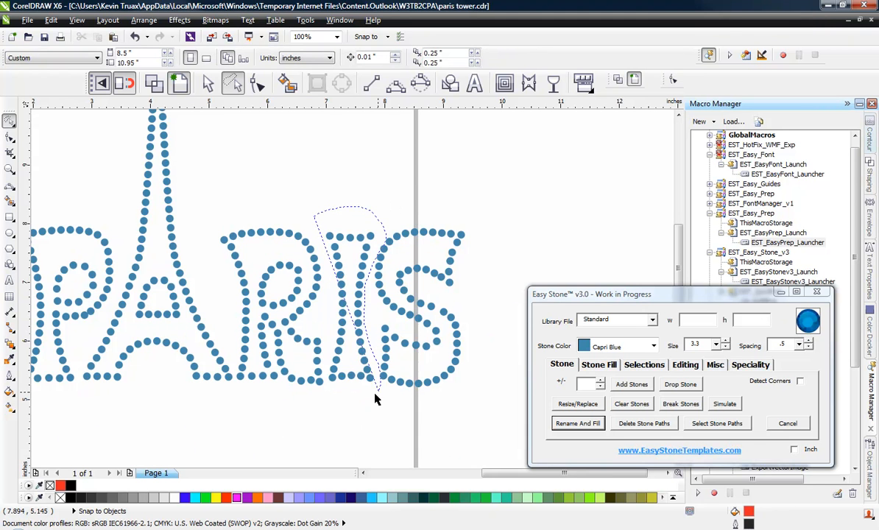
- Freehand-select the letter I, nudge it 0.03 inches down overall, and clear the selection
left_click_drag(375, 399, 322, 391)
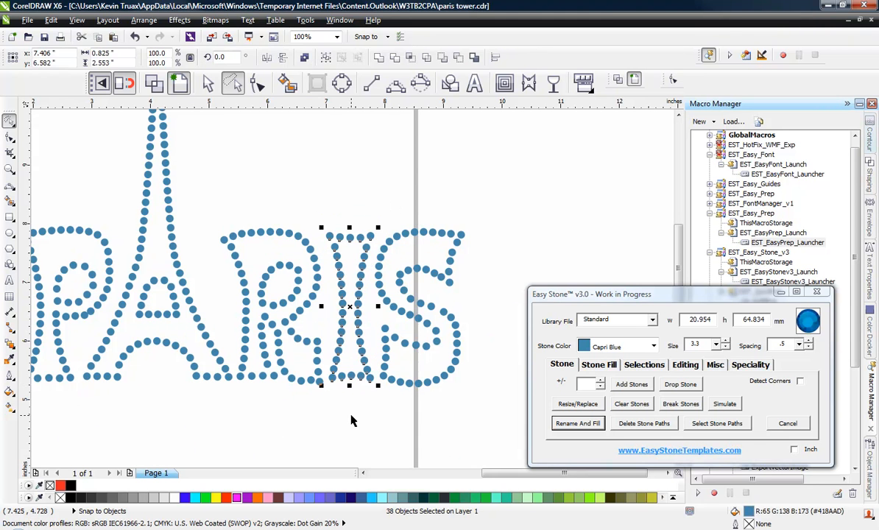
key("Down")
key("Down")
key("Down")
key("Down")
key("Down")
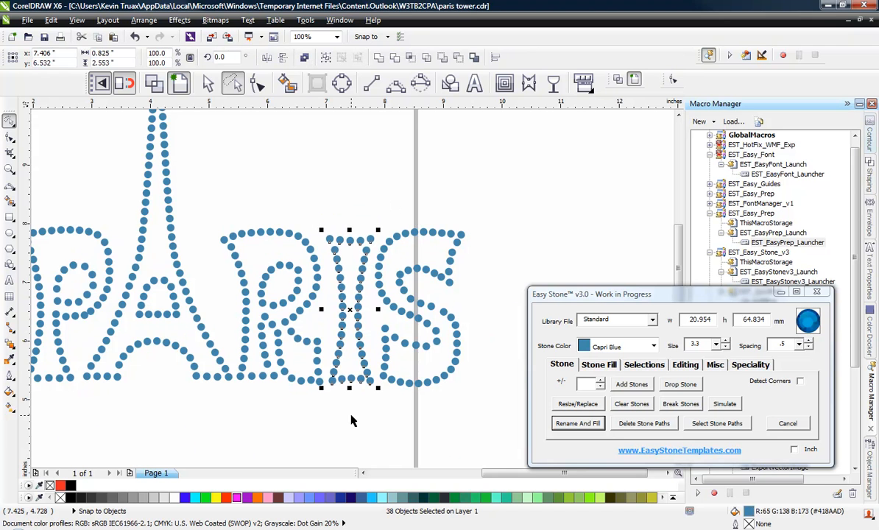
key("Up")
key("Up")
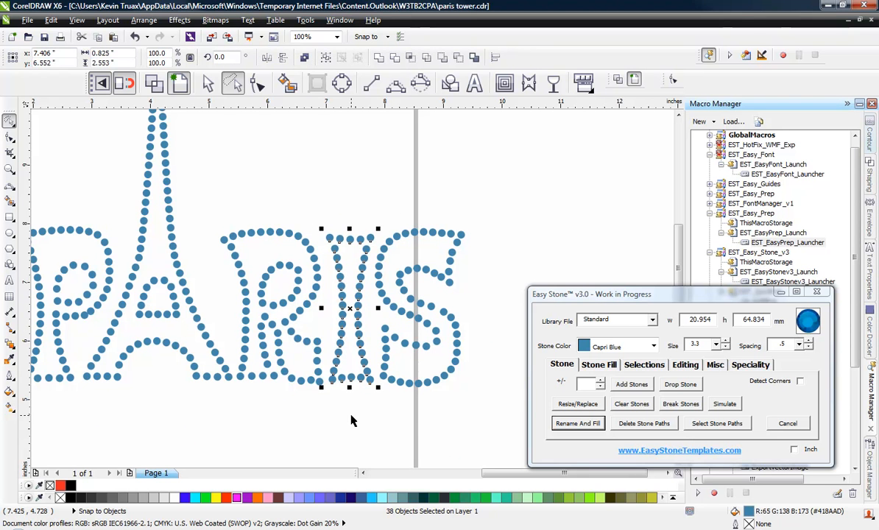
left_click(354, 418)
- Freehand-select the five stones of the I's top bar and nudge them up about 0.1 inches
scroll(368, 236, "up", 2)
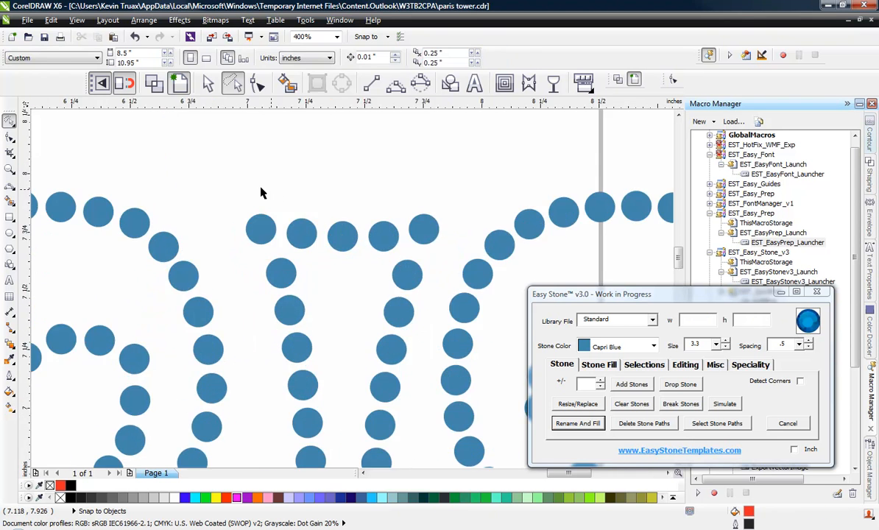
mouse_move(260, 193)
left_mouse_down()
mouse_move(320, 158)
mouse_move(466, 161)
mouse_move(477, 215)
mouse_move(312, 275)
left_mouse_up()
left_click_drag(219, 258, 202, 251)
key("Up")
key("Up")
key("Up")
key("Up")
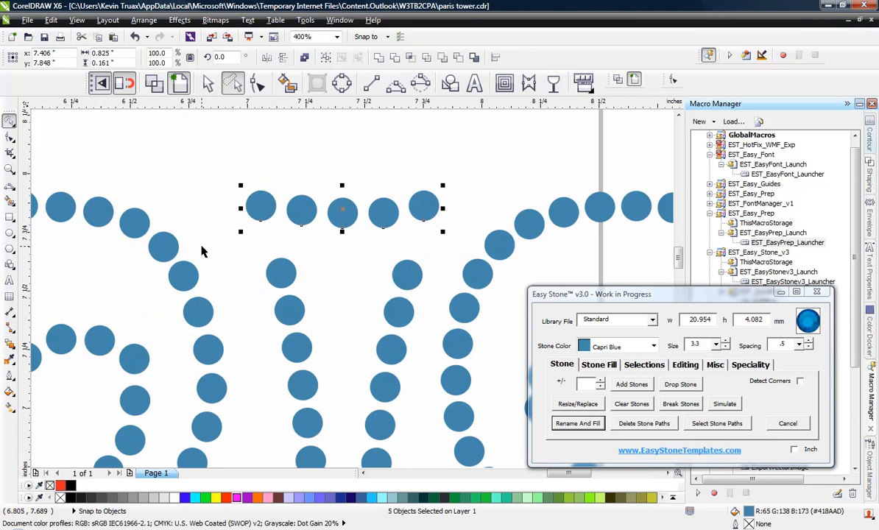
- Copy the uppermost stone on each side of the I into the gap beneath the top bar, and clear the selection
scroll(295, 311, "up", 4)
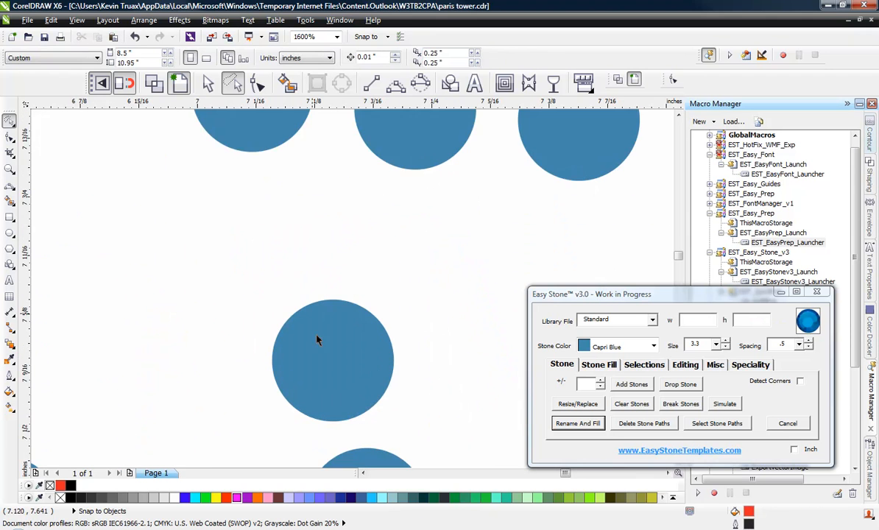
left_click(267, 231)
scroll(208, 202, "down", 2)
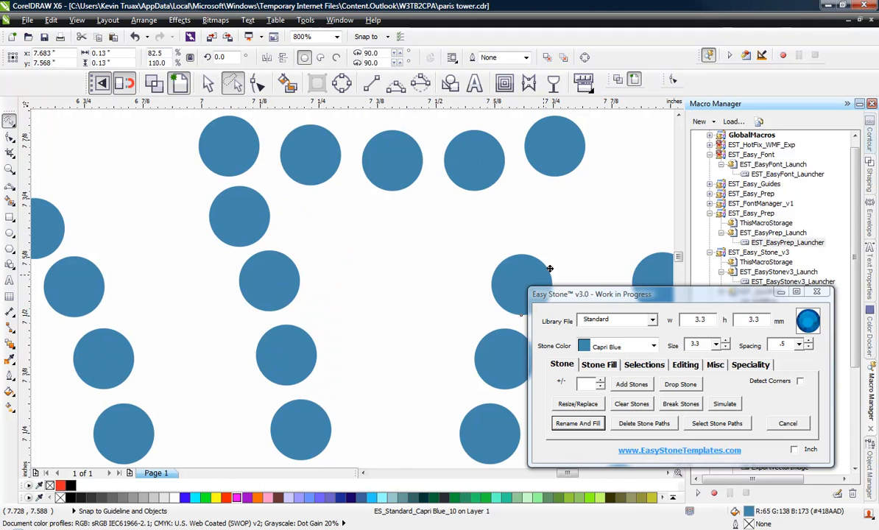
left_click(569, 212)
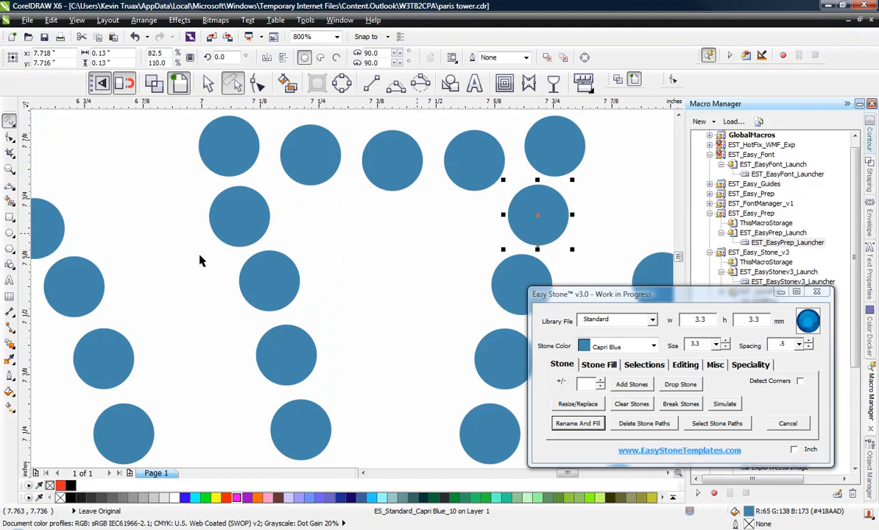
scroll(354, 222, "down", 2)
scroll(354, 223, "down", 4)
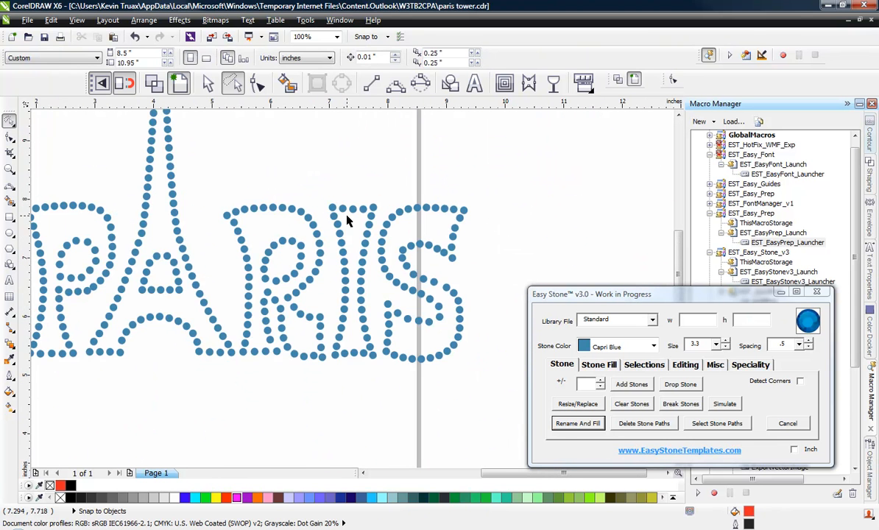
- Reposition the top two stones of the S's lower-left stem and the adjoining inner-curve stone to even out their gaps
scroll(411, 331, "up", 6)
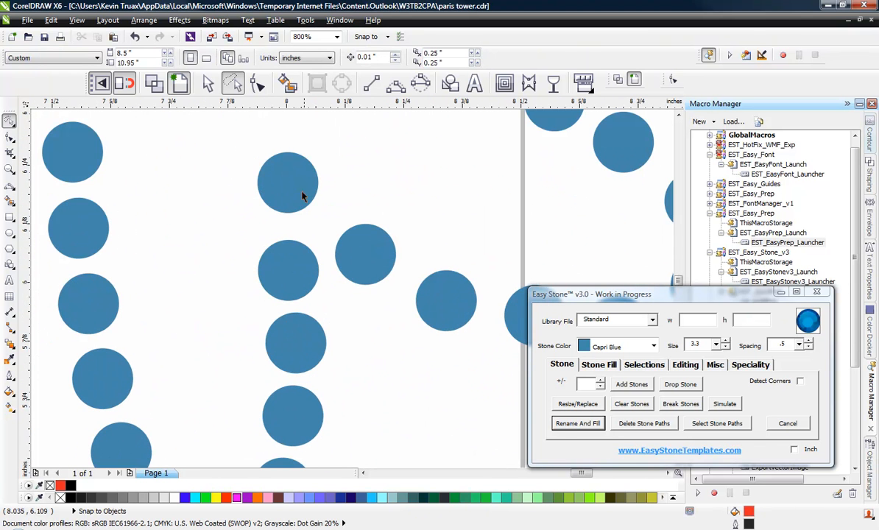
left_click(299, 206)
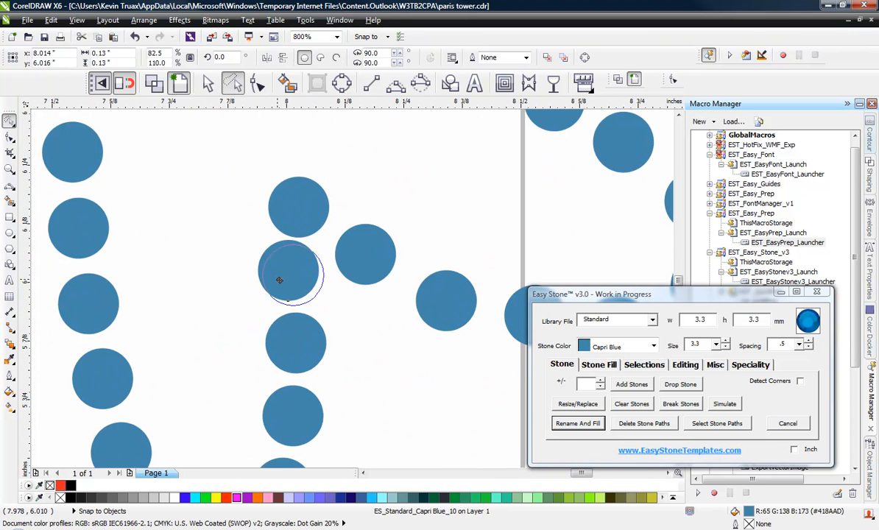
left_click(295, 276)
left_click(376, 258)
scroll(288, 295, "down", 2)
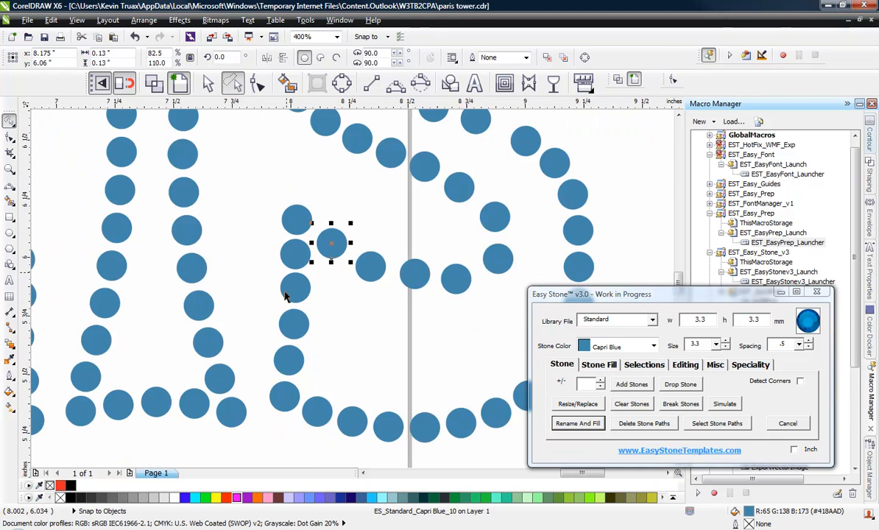
- Reposition the three stones rounding the right end of the S's lower inner curve to smooth the bend and even the gaps
scroll(314, 297, "down", 2)
scroll(315, 298, "up", 4)
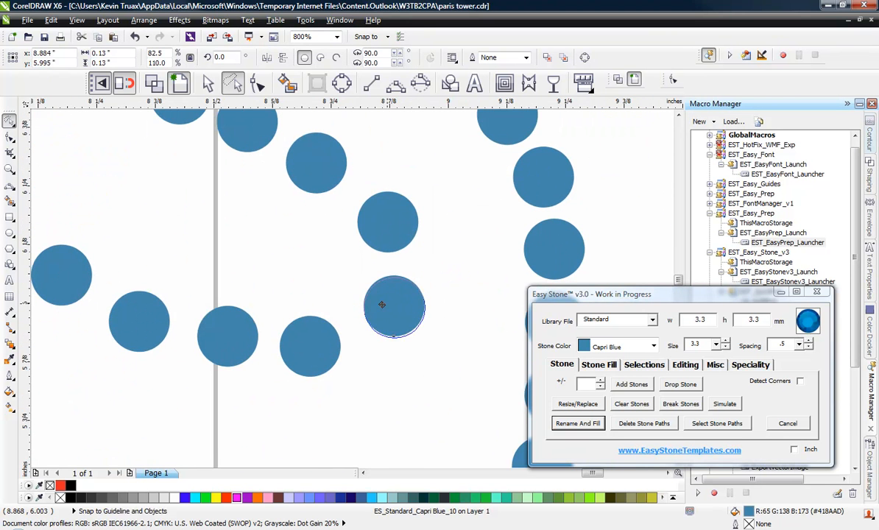
left_click(381, 302)
left_click(366, 223)
left_click(308, 338)
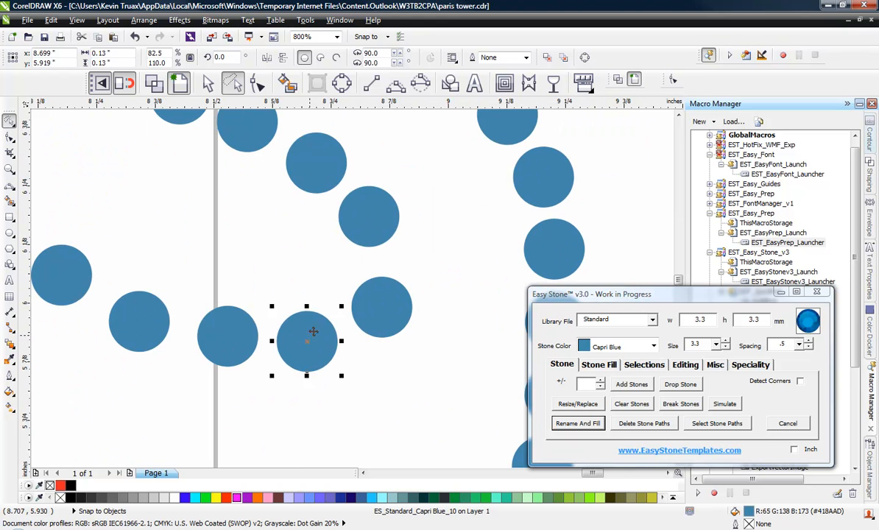
left_click(372, 292)
scroll(372, 337, "down", 4)
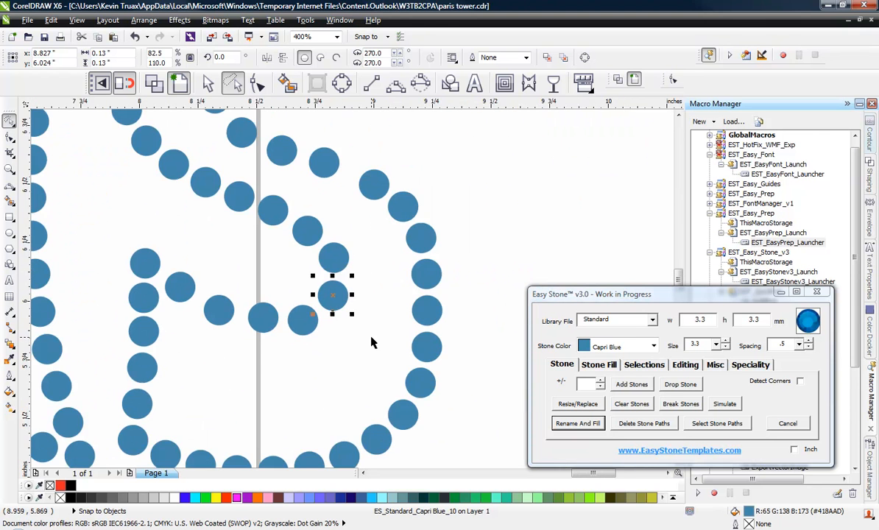
- Draw a connected three-point curve through the S's upper inner stones, from the upper terminal stone to the right shoulder of the lower bowl
scroll(356, 204, "up", 2)
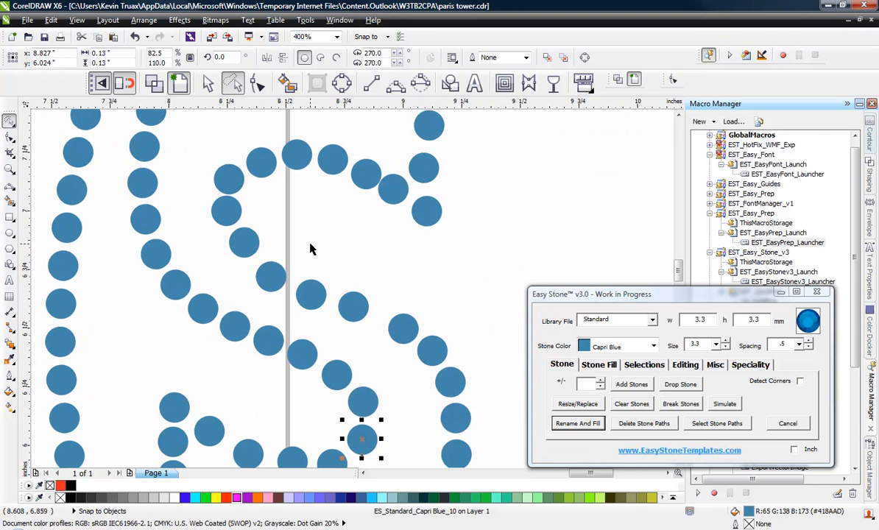
scroll(326, 161, "up", 2)
scroll(410, 198, "down", 4)
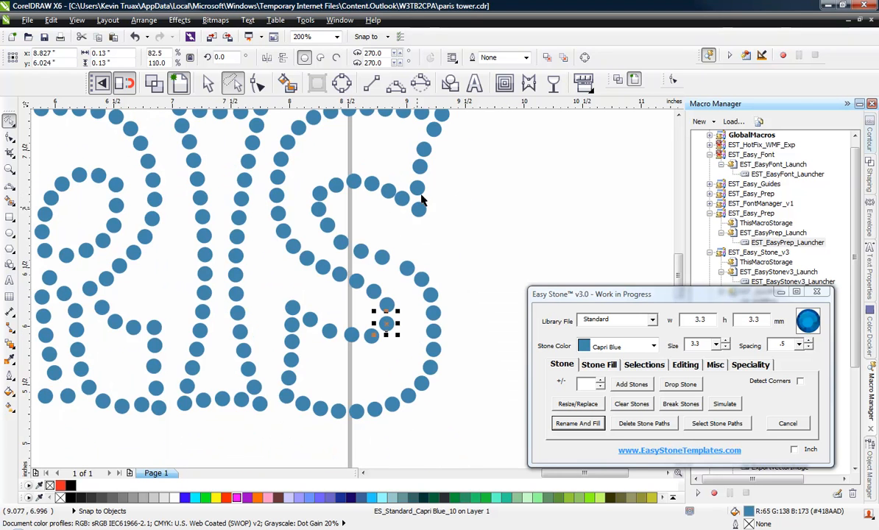
scroll(425, 311, "down", 2)
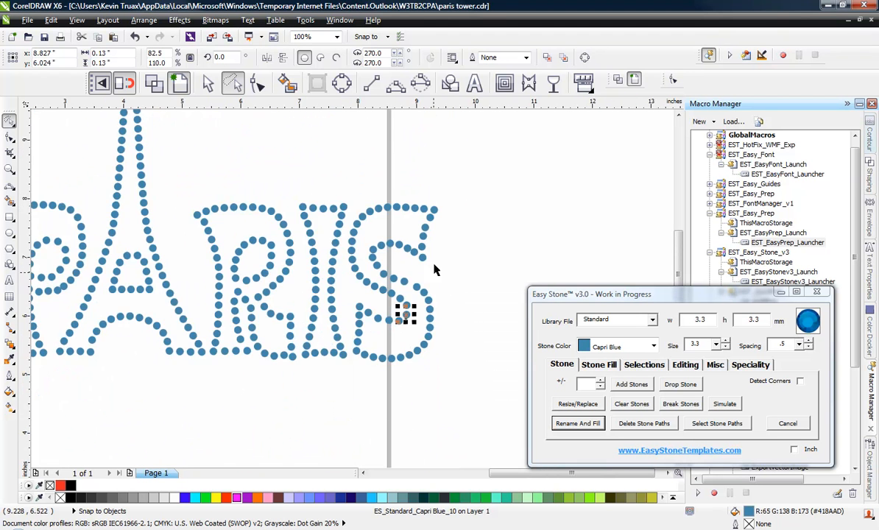
scroll(427, 235, "up", 2)
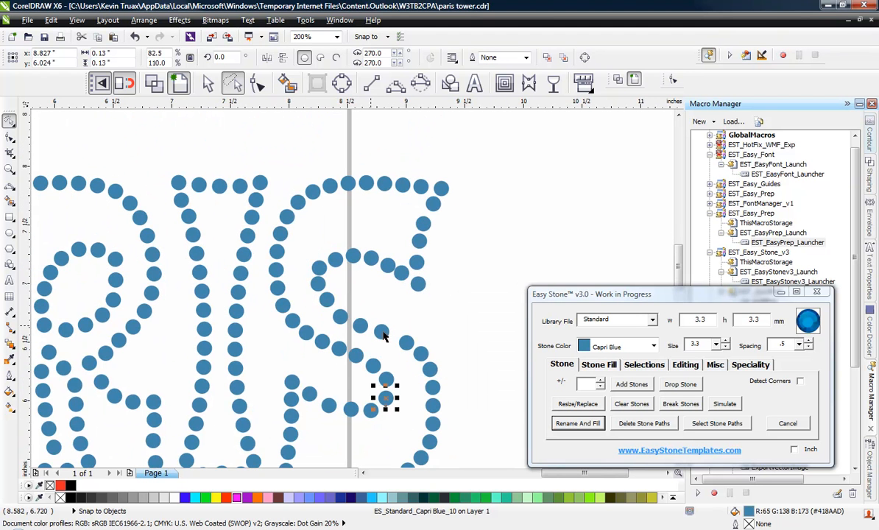
left_click(396, 83)
scroll(419, 289, "up", 2)
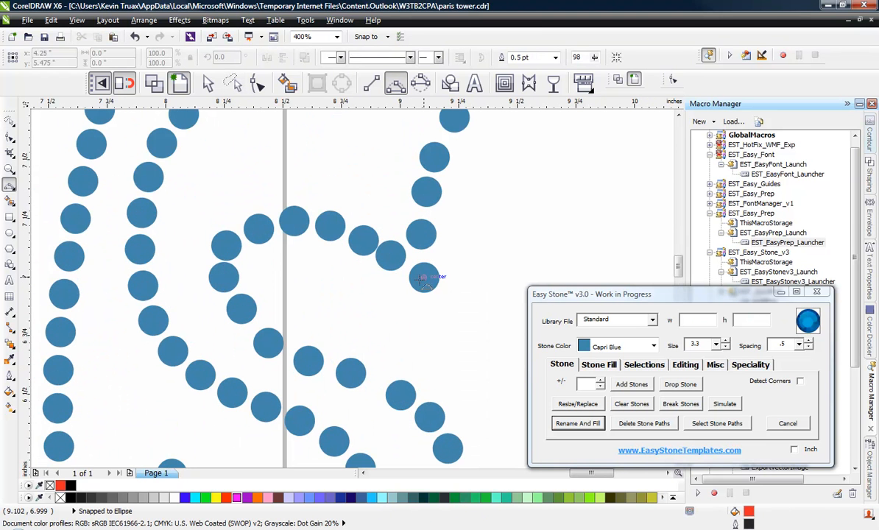
left_click_drag(424, 277, 227, 245)
left_click_drag(287, 234, 288, 234)
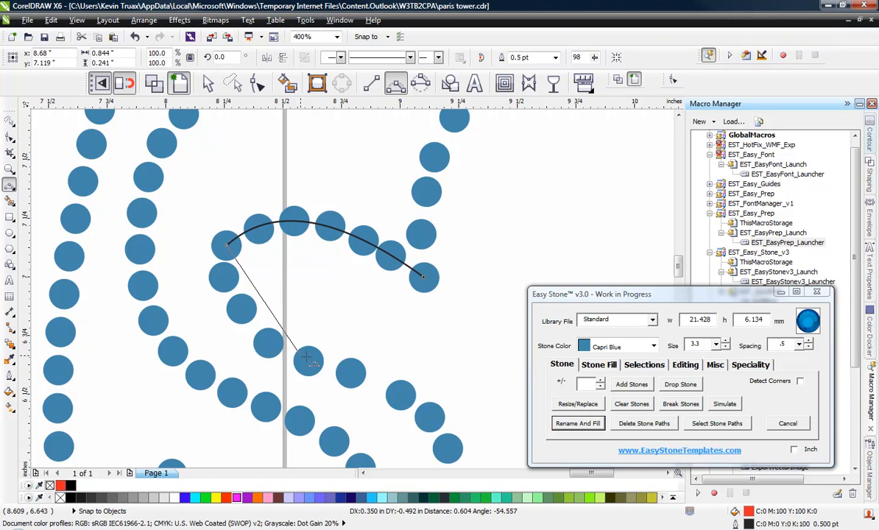
left_click_drag(302, 356, 243, 313)
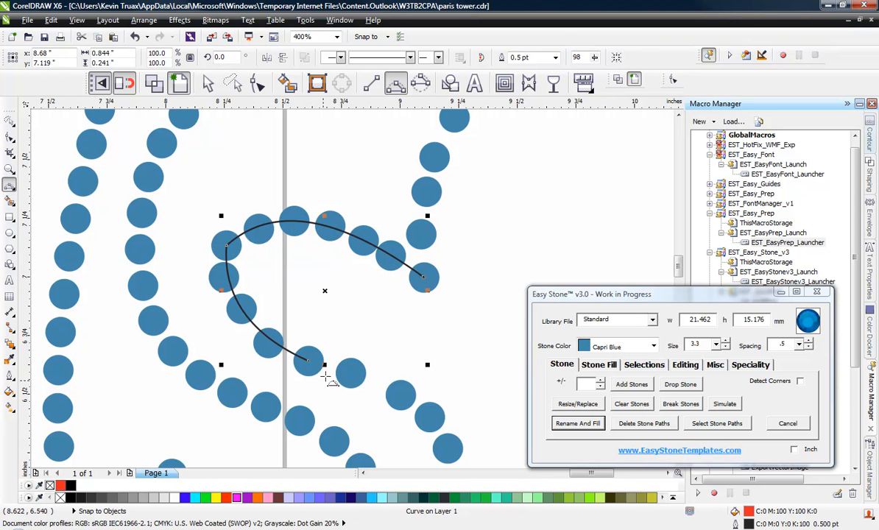
double_click(308, 361)
left_click_drag(443, 442, 400, 396)
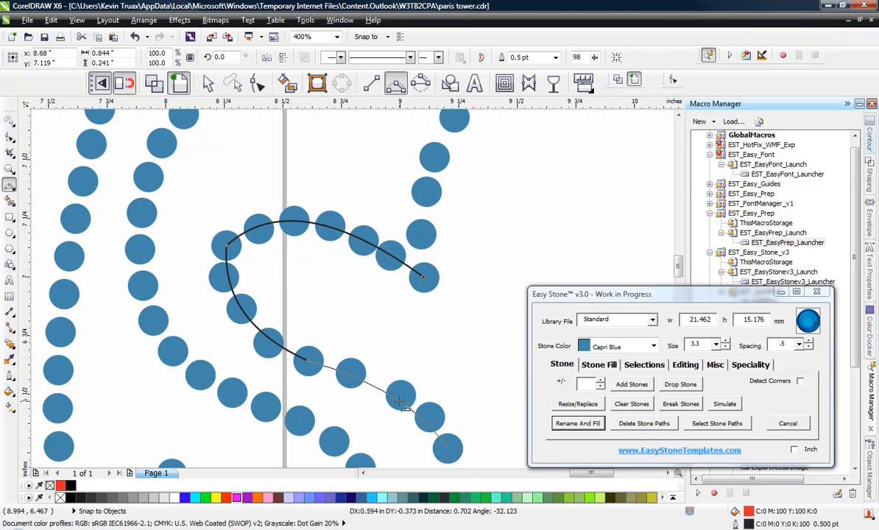
key("space")
scroll(251, 280, "down", 2)
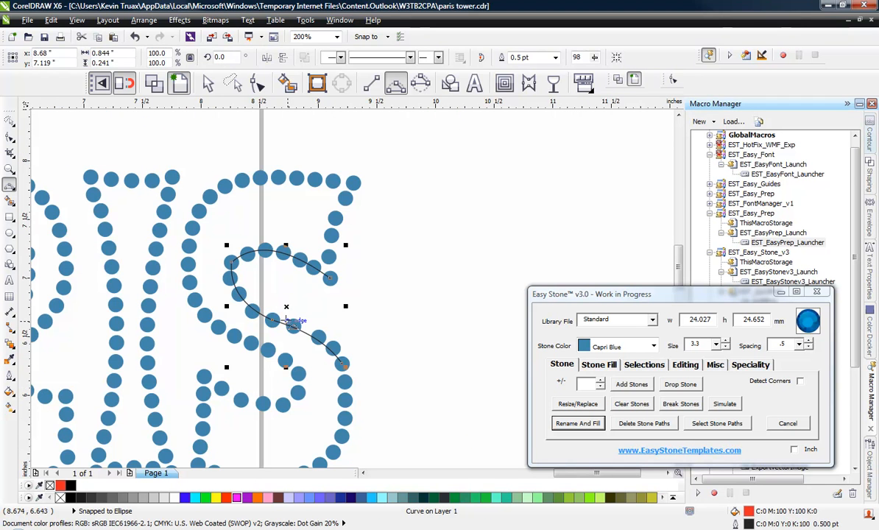
scroll(287, 319, "up", 2)
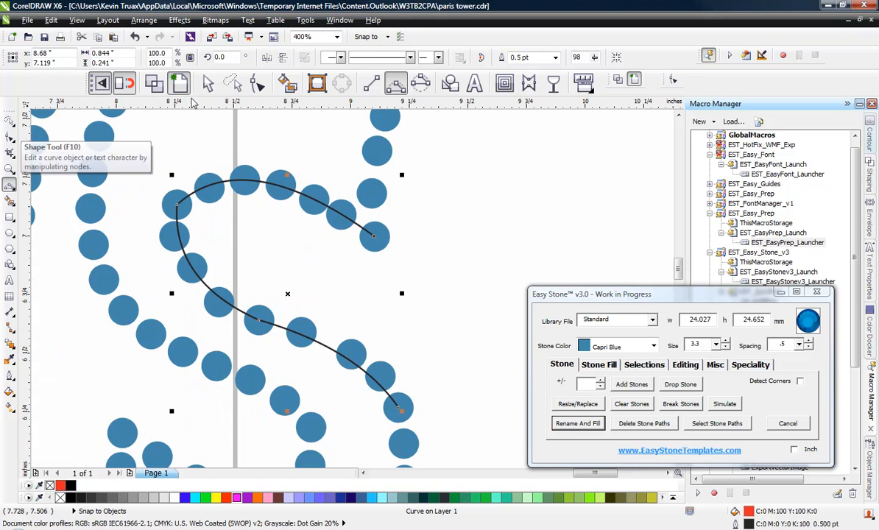
- Delete the old stones along the drawn curve in groups, keeping the stones at its two ends
left_click(9, 120)
left_click(195, 139)
left_click_drag(195, 139, 363, 261)
key("Delete")
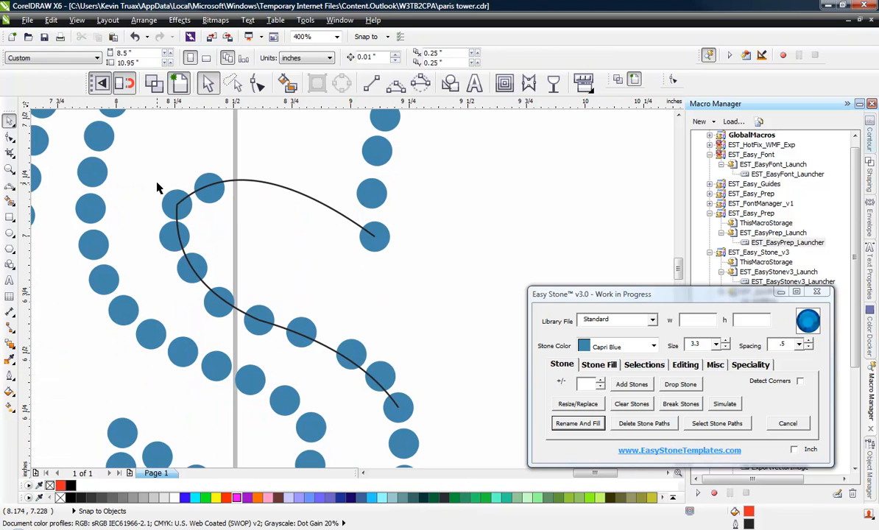
left_click_drag(156, 174, 266, 302)
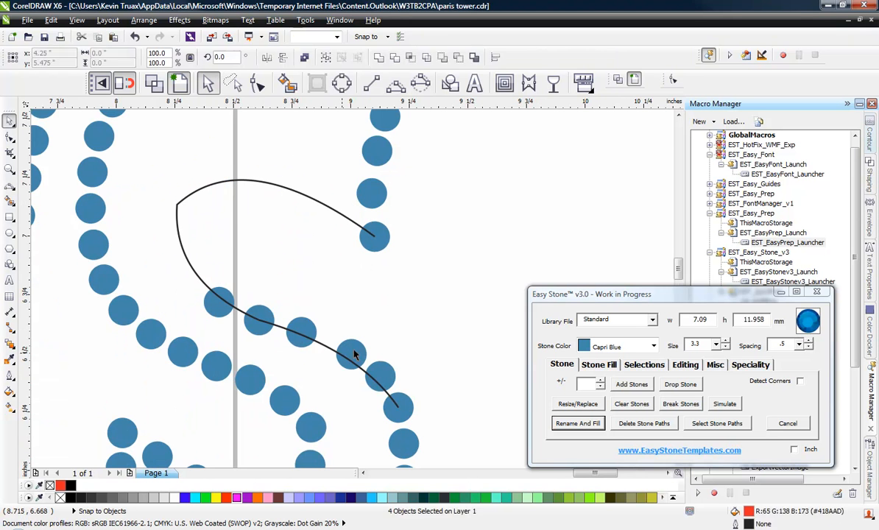
key("Delete")
left_click_drag(479, 299, 336, 405)
key("Delete")
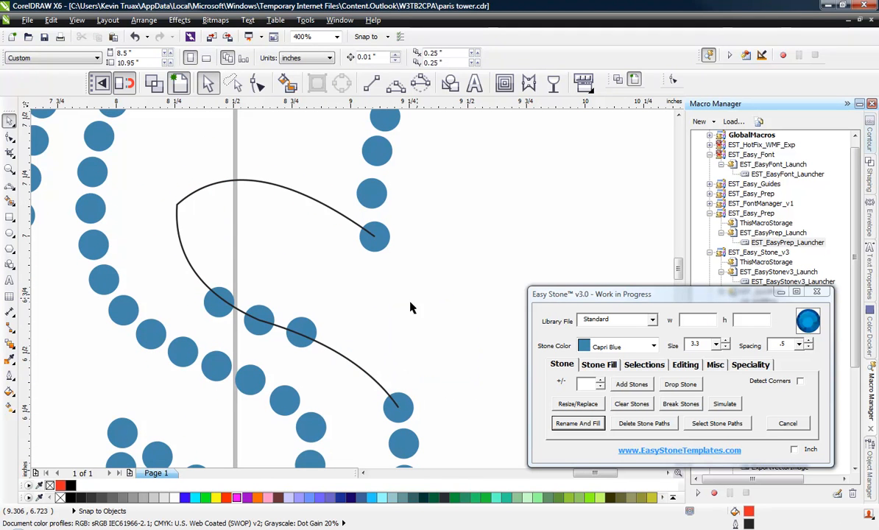
left_click_drag(416, 298, 210, 326)
key("Delete")
left_click(225, 311)
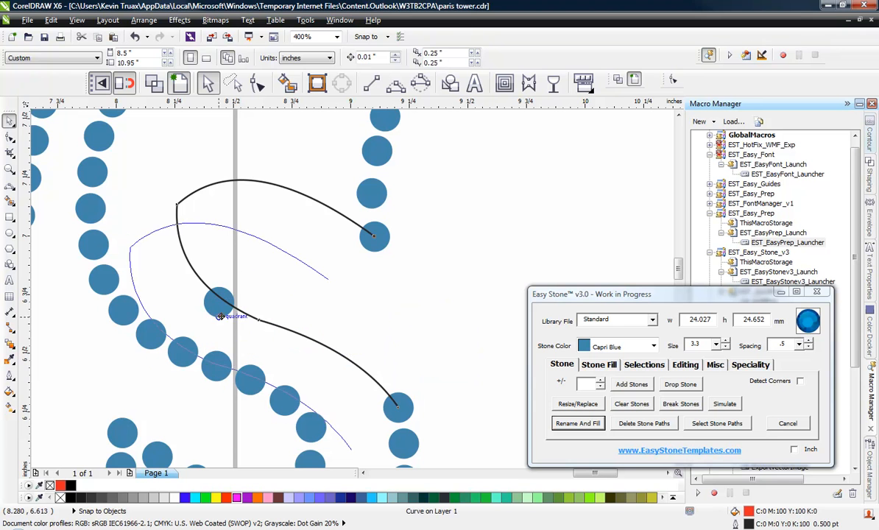
key("Escape")
key("ctrl+z")
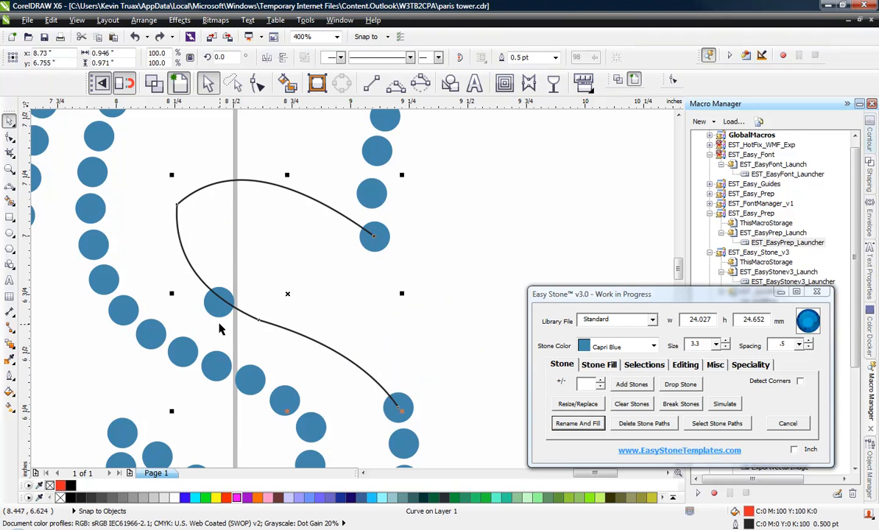
- Delete the last old stone between the ends of the drawn curve
left_click(220, 324)
left_click(220, 310)
key("Delete")
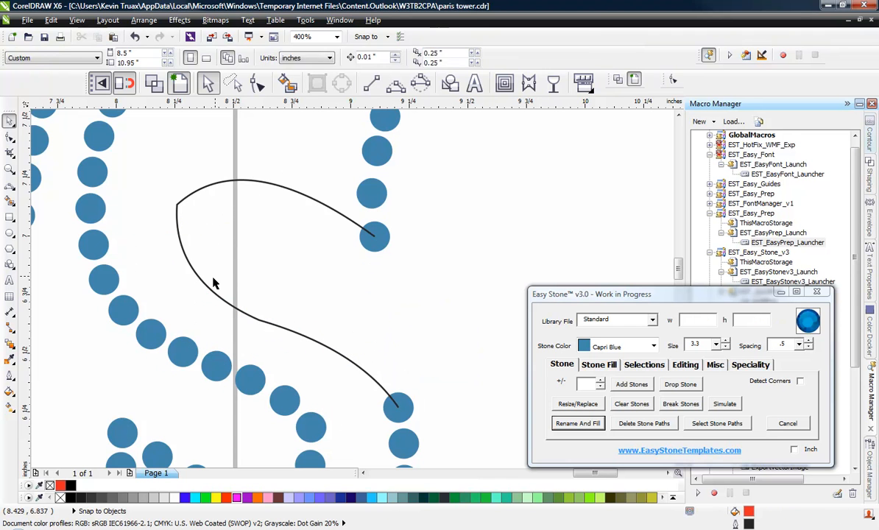
- Add 3.3 mm Capri Blue stones at .5 spacing along the drawn curve and delete the stone path
left_click(211, 286)
left_click(630, 385)
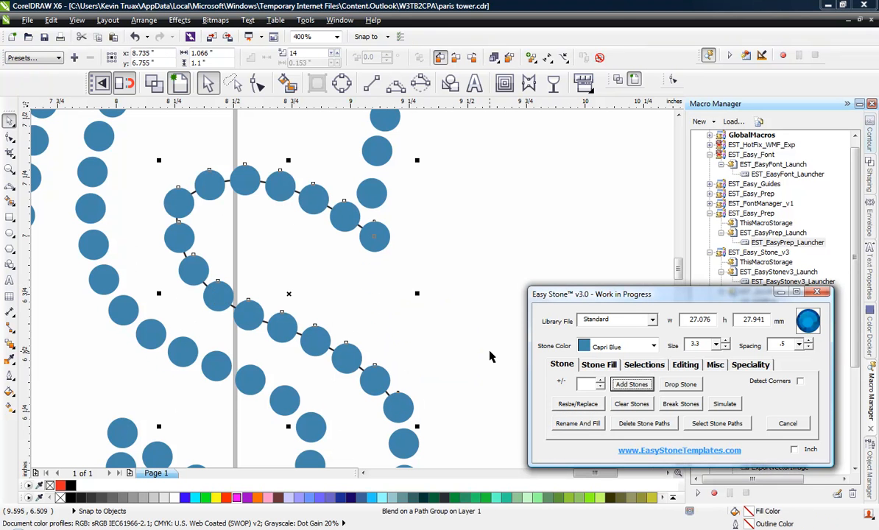
left_click(645, 425)
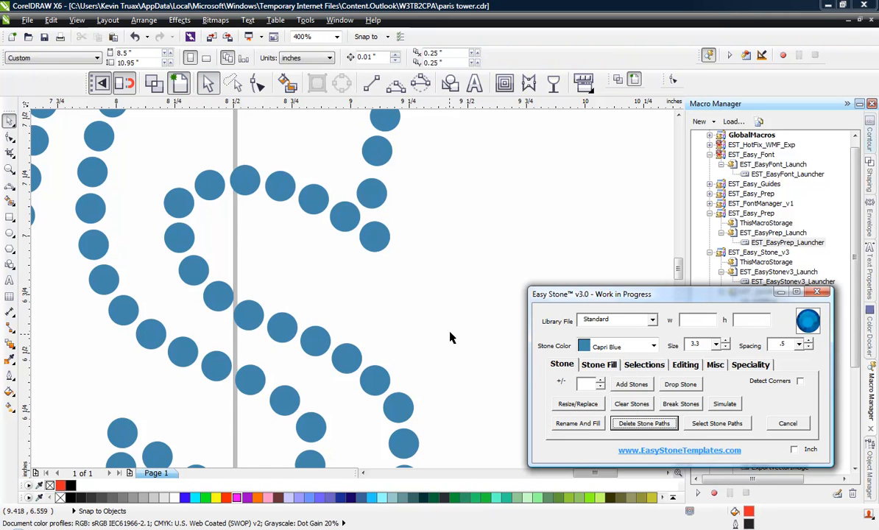
- Reposition the lower stones of the S's upper-right terminal to even out their spacing, and clear the selection
scroll(397, 281, "down", 1)
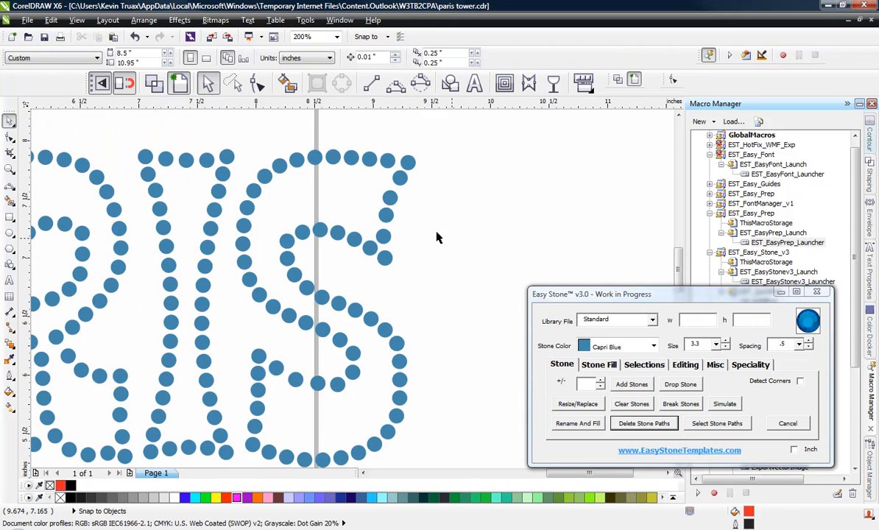
scroll(380, 180, "up", 3)
left_click_drag(343, 253, 353, 234)
scroll(342, 179, "down", 1)
left_click(326, 377)
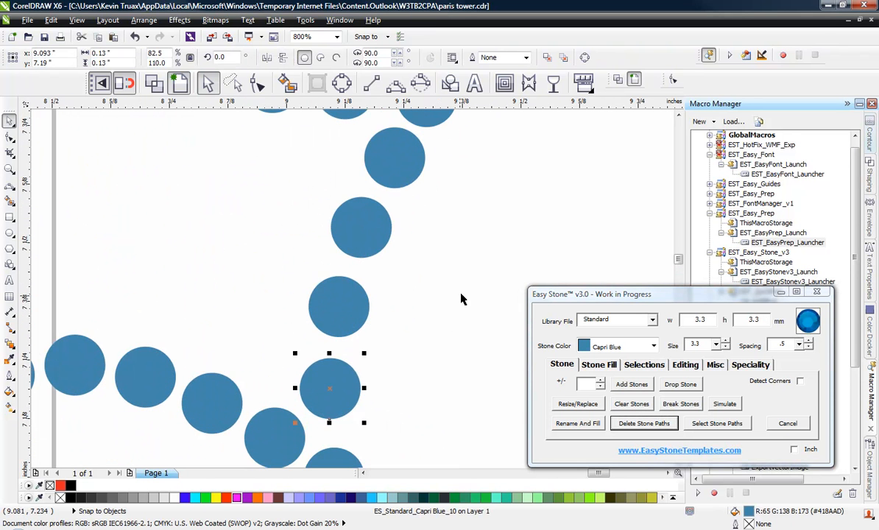
left_click(461, 299)
- Shift two stones on the right side of the S's lower bowl slightly outward to smooth the curve, and clear the selection
scroll(448, 275, "down", 2)
scroll(346, 287, "down", 1)
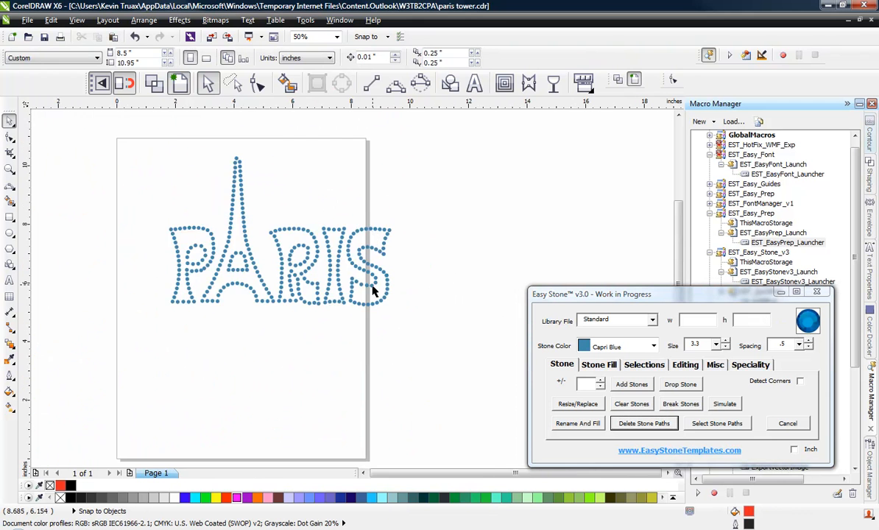
scroll(407, 301, "up", 4)
left_click(440, 231)
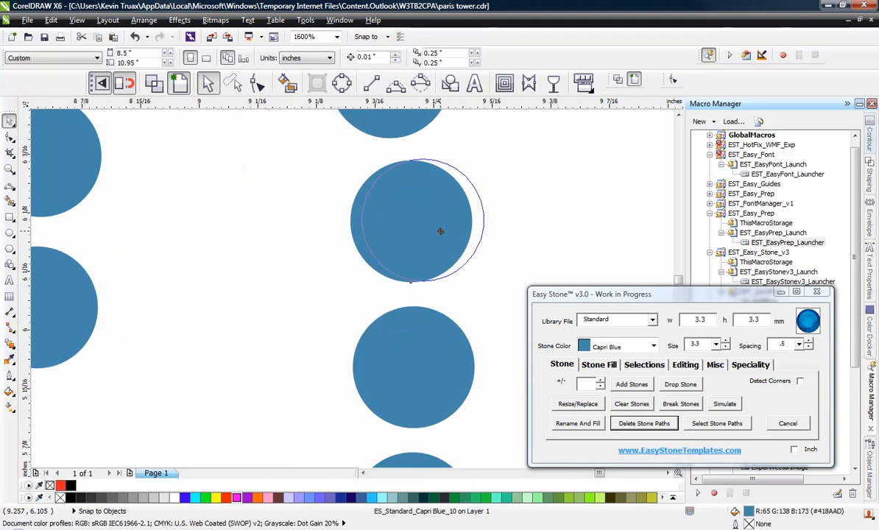
key("Tab")
scroll(441, 221, "down", 1)
scroll(442, 225, "down", 2)
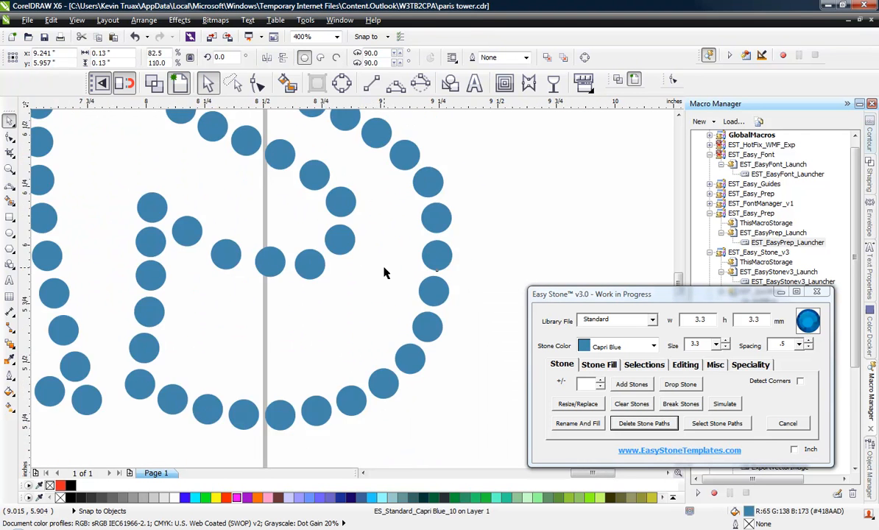
left_click(179, 367)
- Select all the stones of the PARIS design, including the Eiffel Tower
scroll(358, 390, "down", 1)
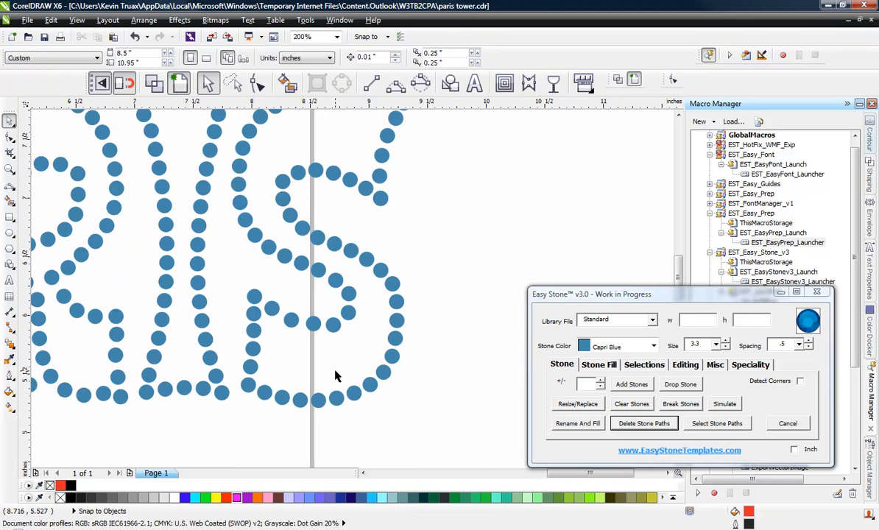
scroll(330, 357, "down", 1)
scroll(404, 250, "down", 1)
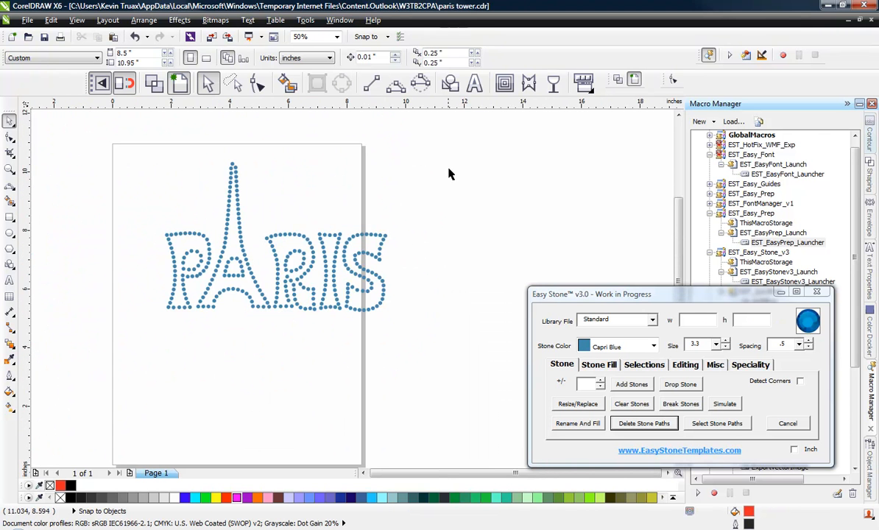
left_click_drag(444, 163, 132, 338)
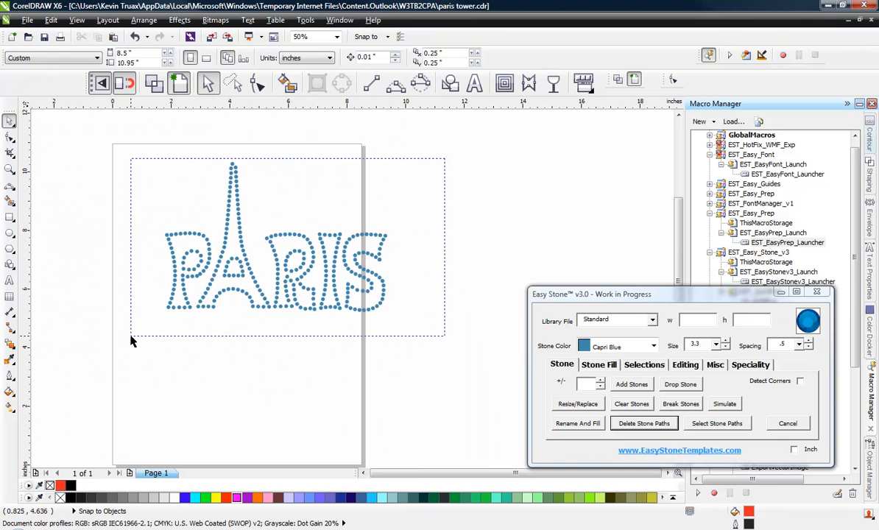
left_click(131, 173)
left_click_drag(137, 158, 460, 381)
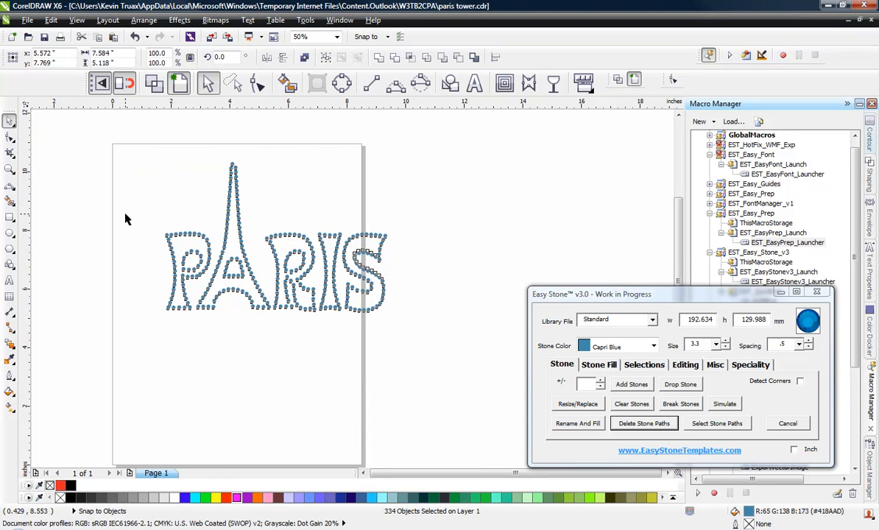
left_click(177, 171)
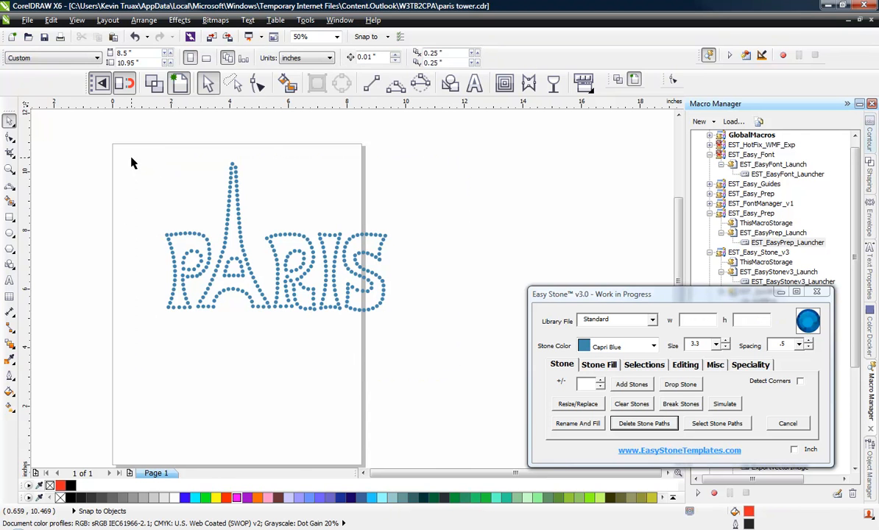
left_click_drag(122, 147, 436, 345)
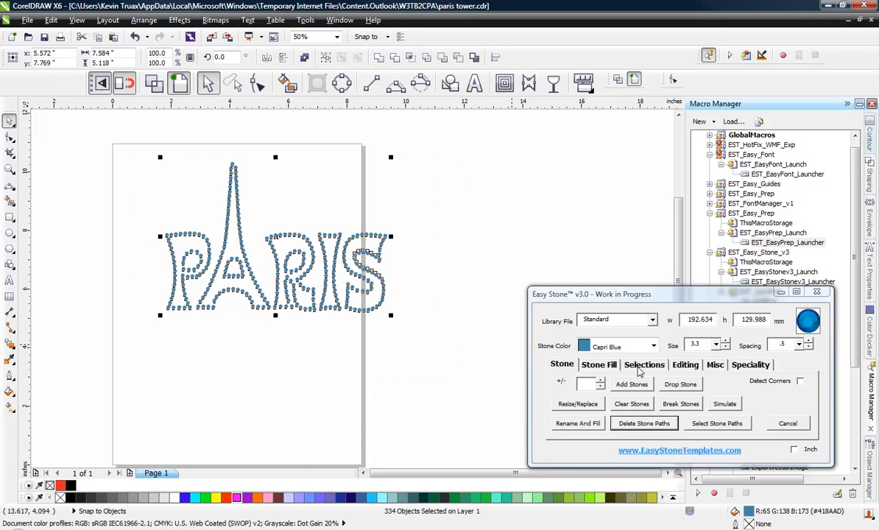
- Try a weedbox with a 25 mm weed margin around the PARIS stones and delete it
left_click(716, 370)
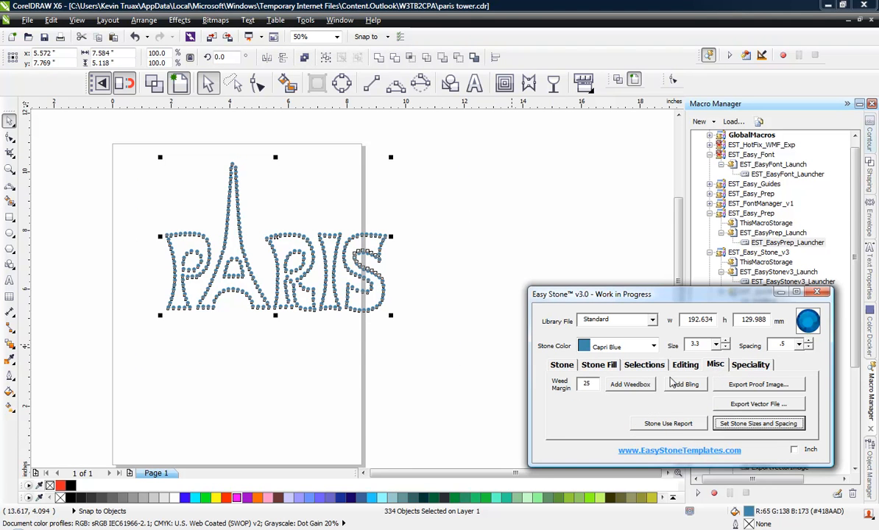
left_click(630, 385)
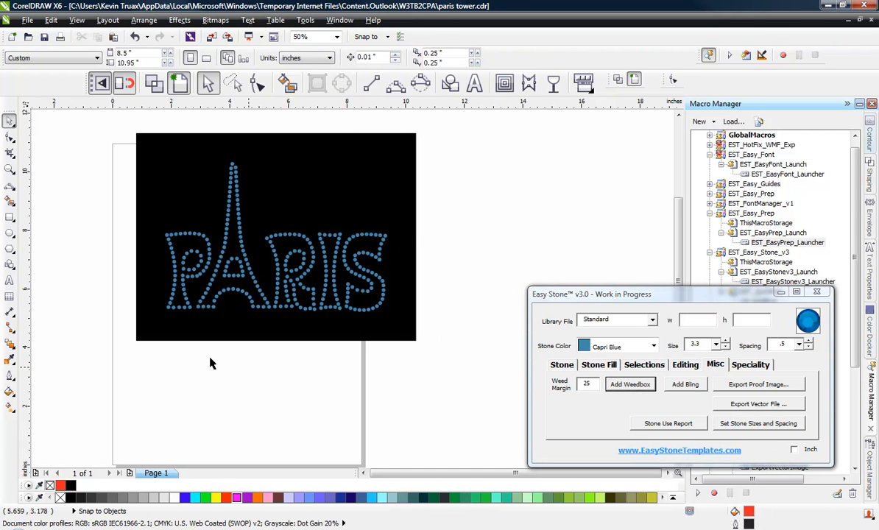
left_click(327, 156)
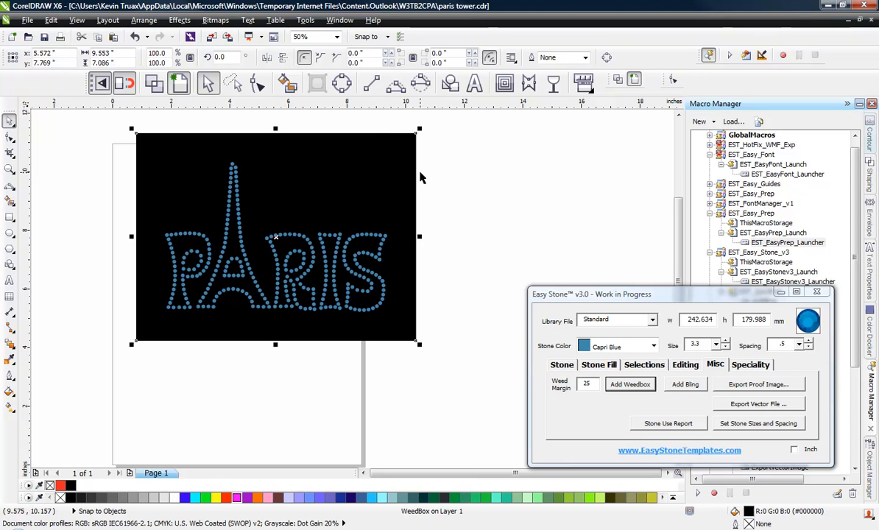
key("Delete")
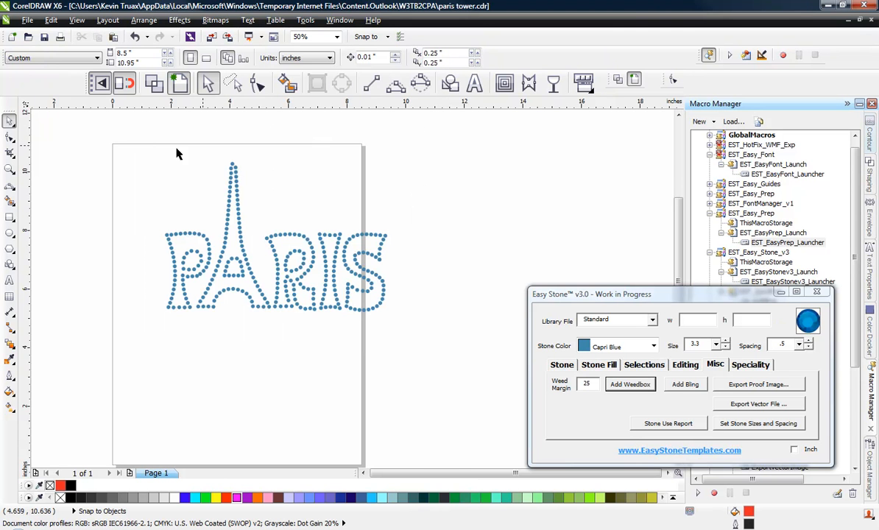
- Select all the PARIS stones and add a weedbox around them with a 12 mm weed margin
left_click_drag(122, 154, 449, 341)
left_click_drag(594, 380, 556, 398)
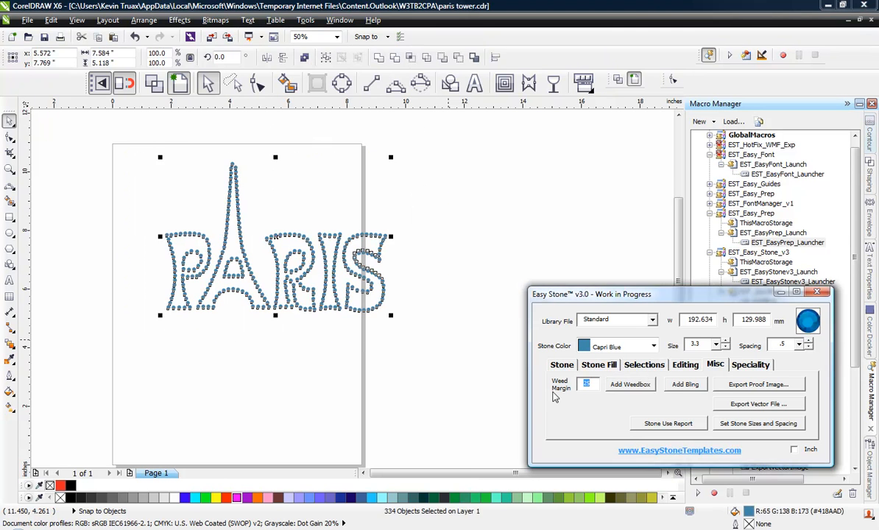
type("12")
left_click(641, 390)
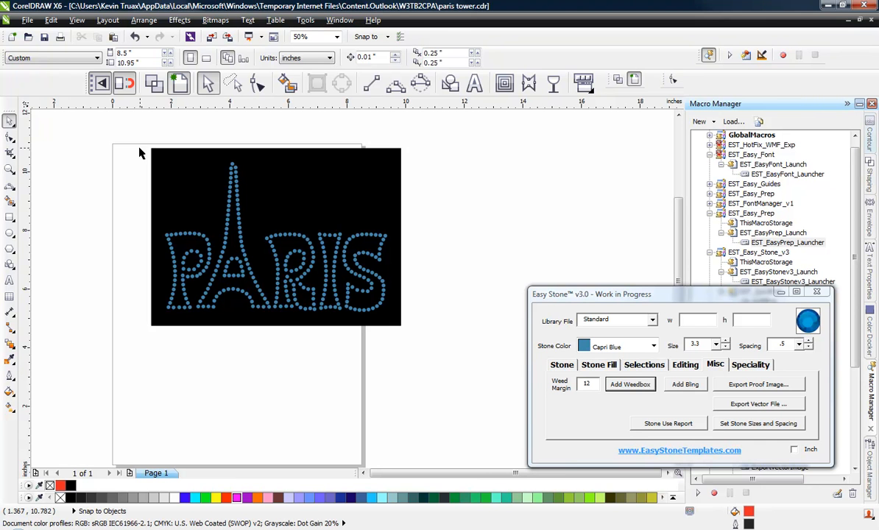
- Export the stones and weedbox to the Desktop as a complete vector file named Paris, in SVG format only, without EPS and PLT
left_click_drag(137, 142, 461, 328)
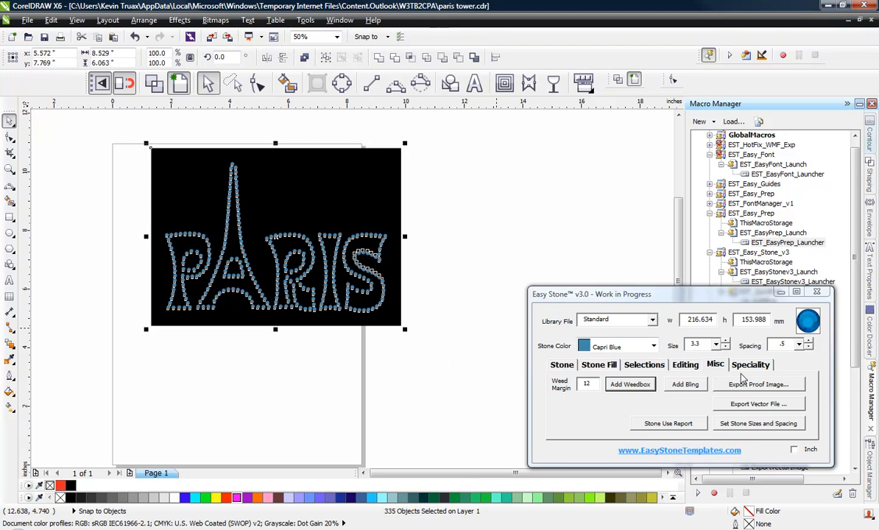
left_click(759, 405)
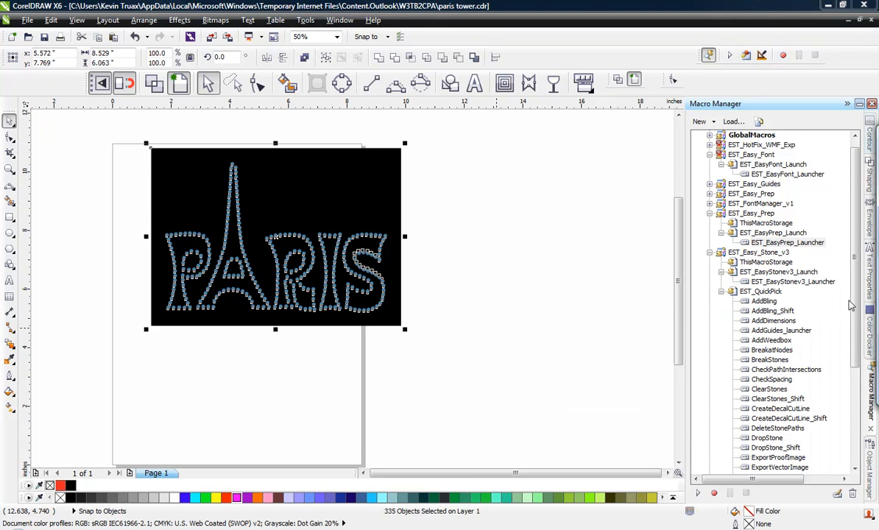
left_click_drag(496, 169, 569, 137)
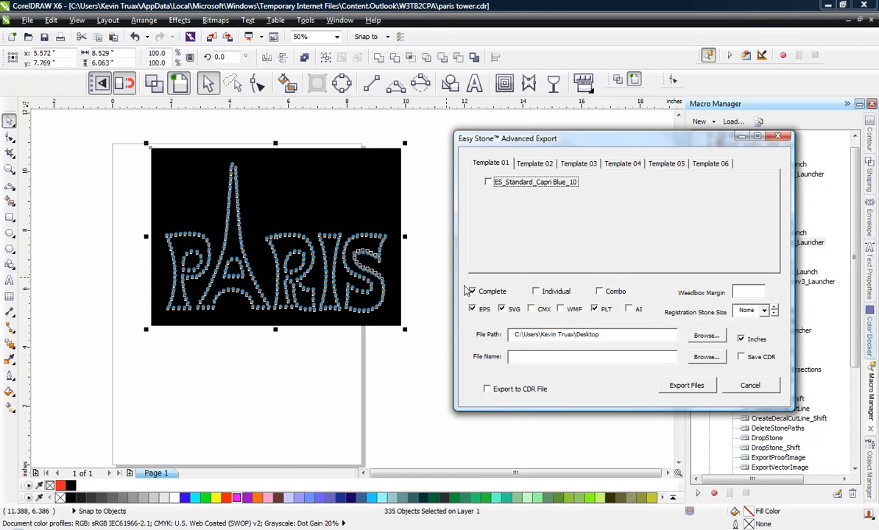
left_click(483, 308)
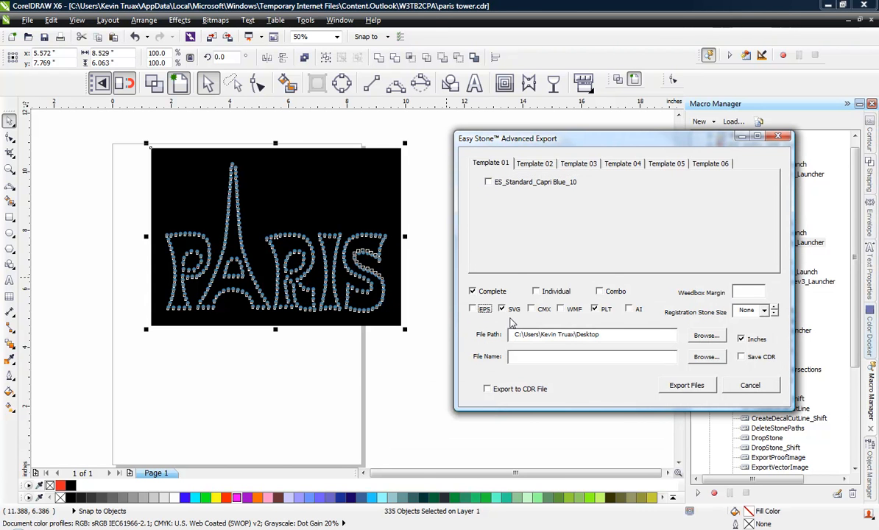
left_click(592, 310)
left_click(712, 386)
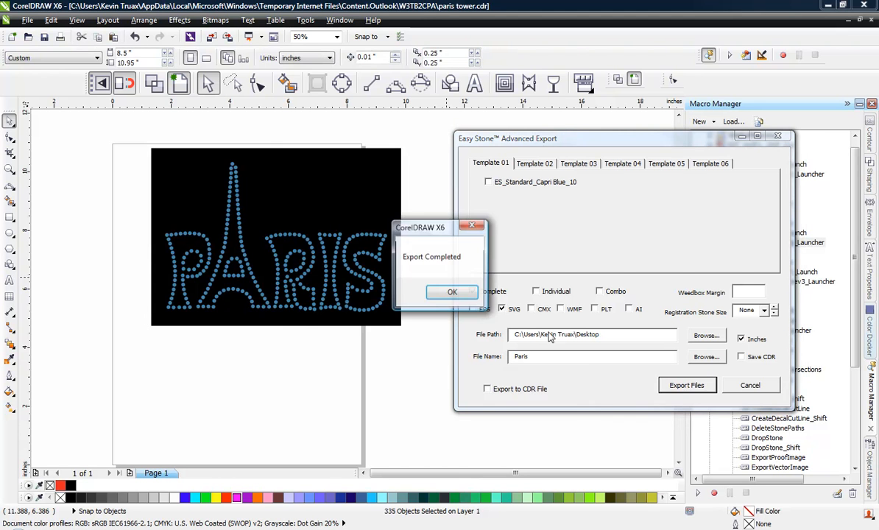
left_click(446, 291)
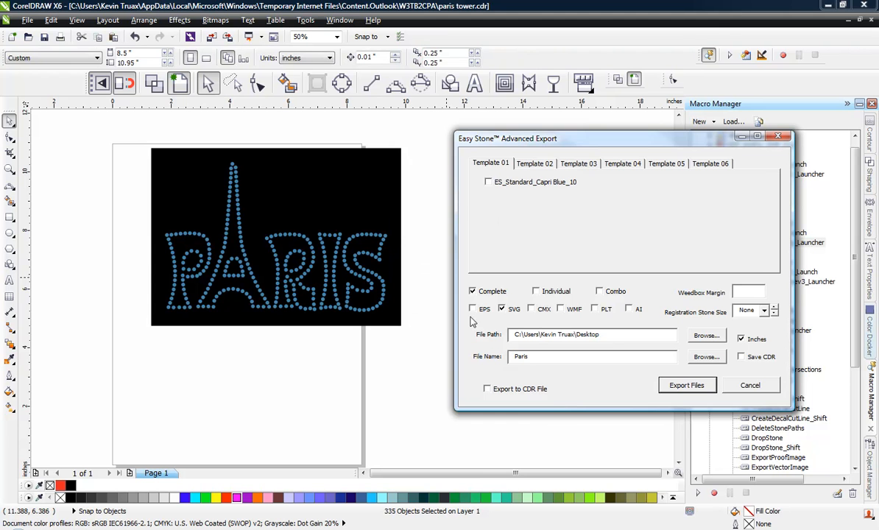
key("Escape")
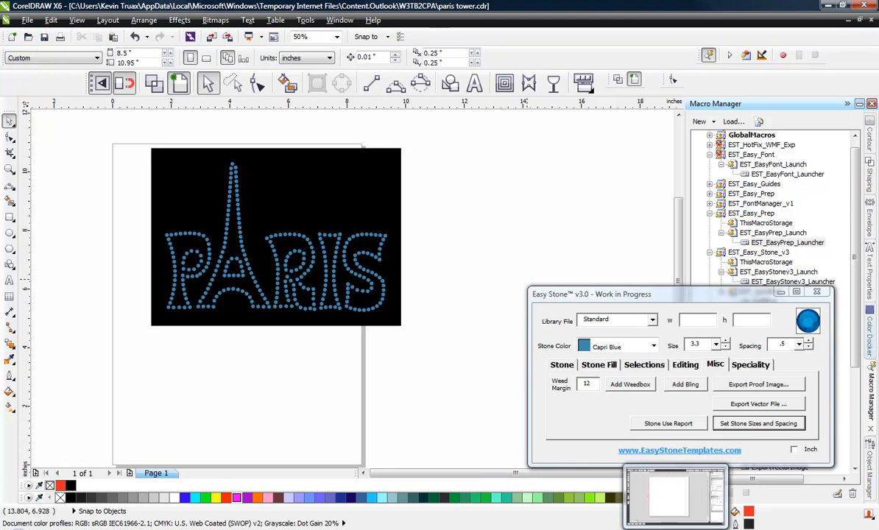
- Switch to Silhouette Studio and import the Paris SVG file from the Desktop into the library under the filename Paris
left_click(639, 529)
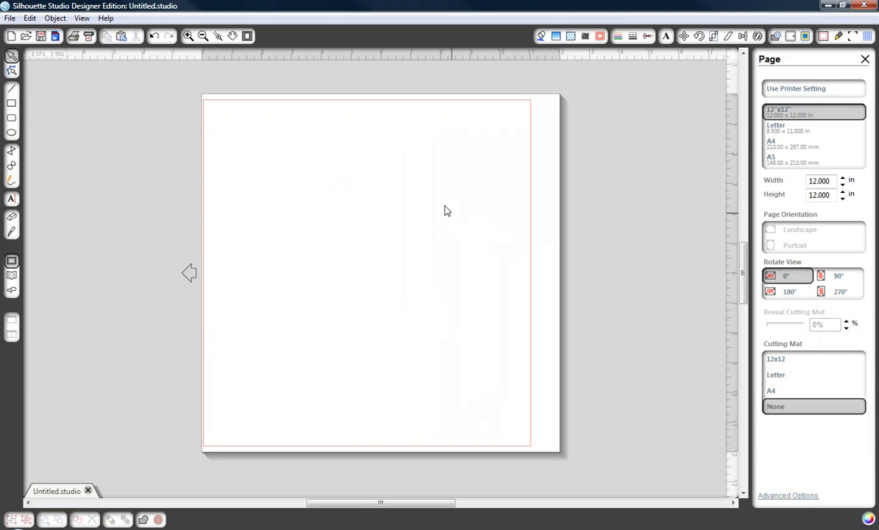
left_click(11, 19)
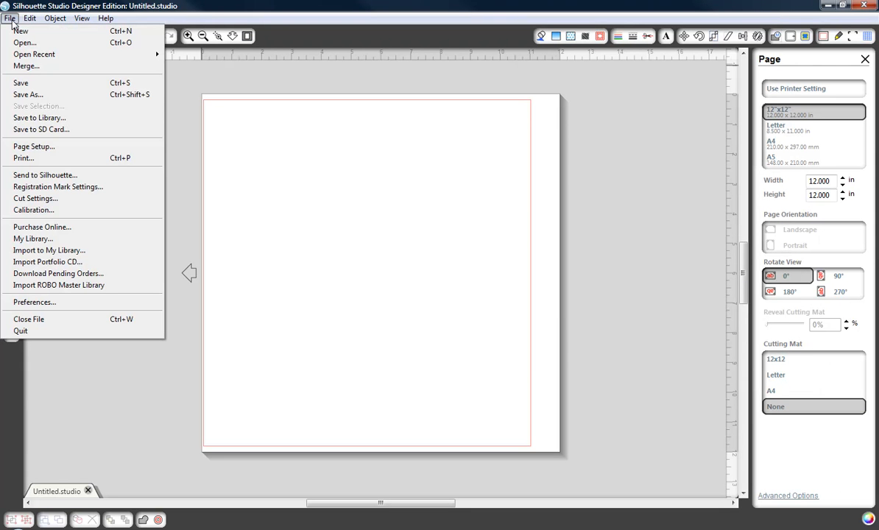
left_click(50, 251)
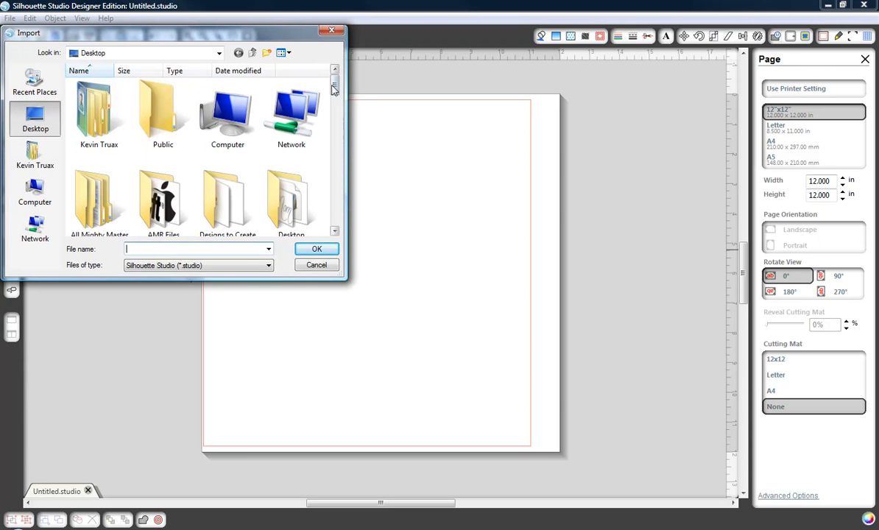
scroll(334, 150, "down", 5)
left_click_drag(335, 150, 334, 199)
left_click(215, 266)
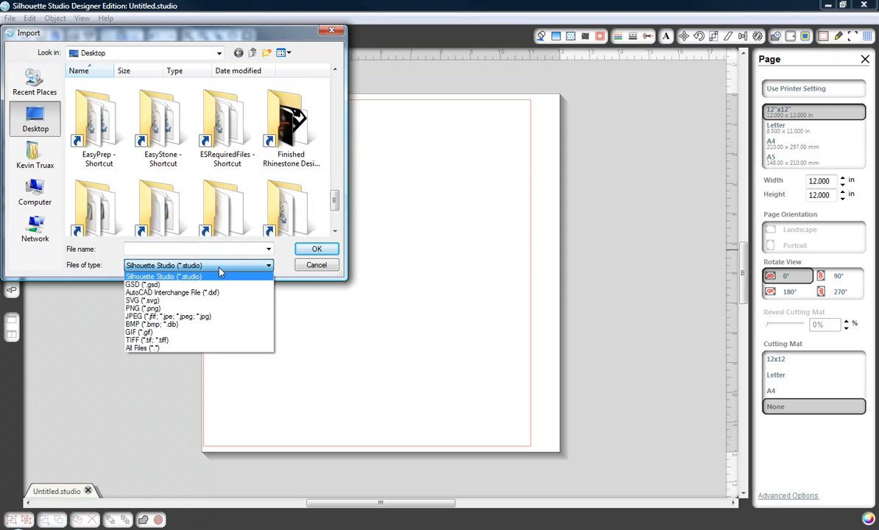
left_click(168, 302)
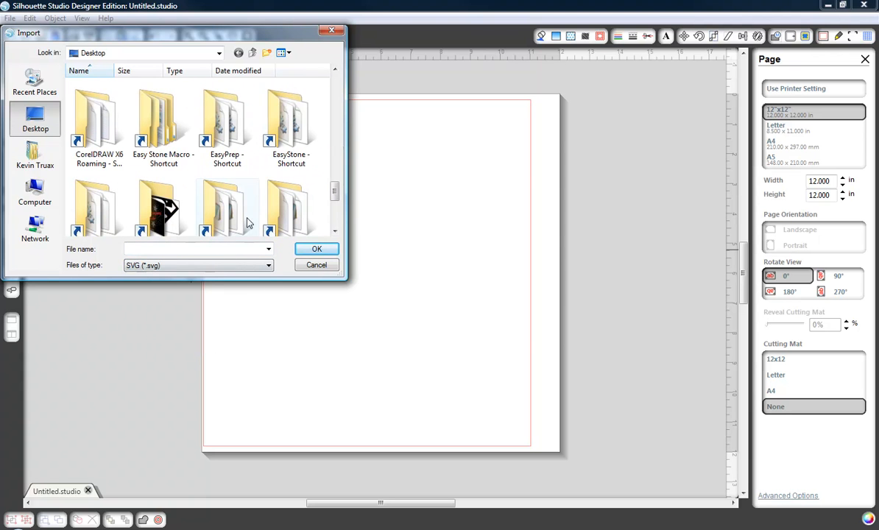
mouse_move(340, 193)
left_mouse_down()
mouse_move(336, 176)
mouse_move(336, 211)
left_mouse_up()
double_click(308, 156)
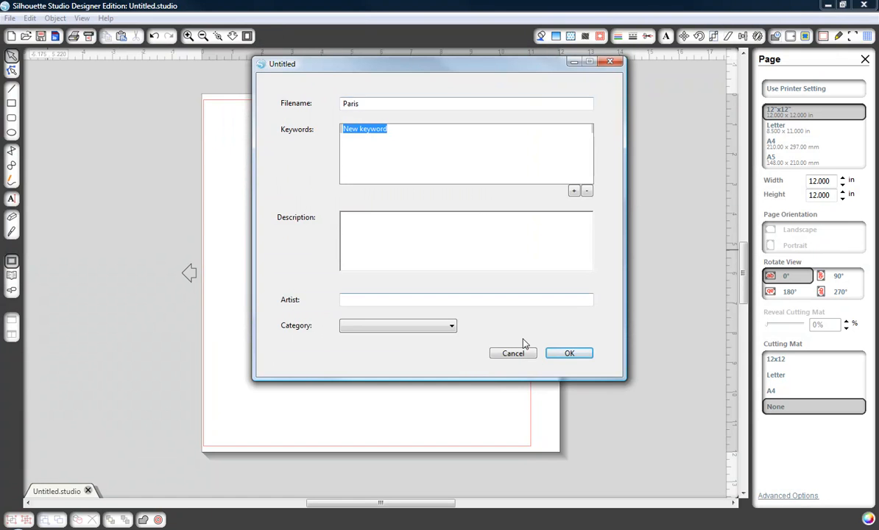
left_click(557, 356)
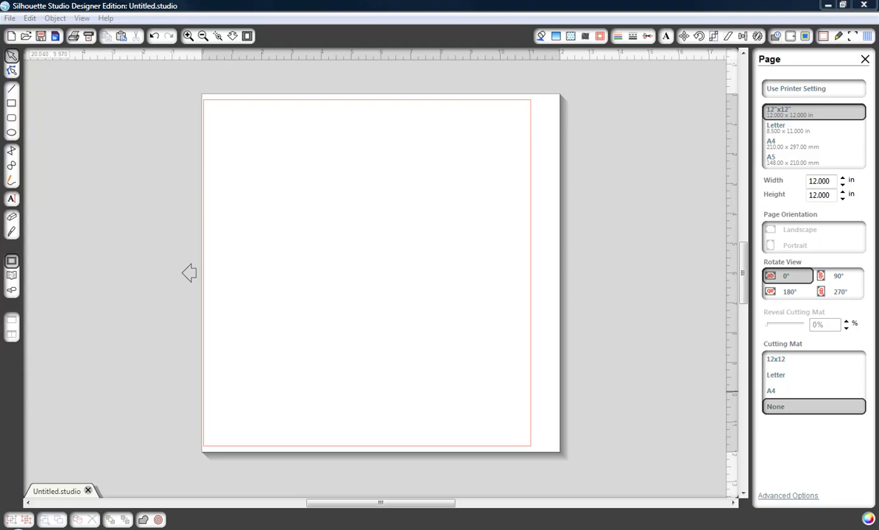
- Place the Paris design from My Own Designs in the library onto the page and select it
left_click(11, 19)
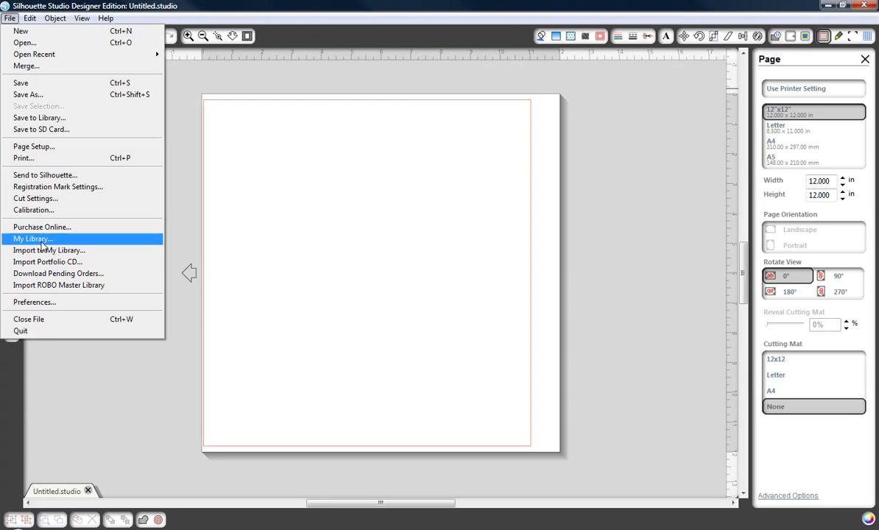
left_click(44, 239)
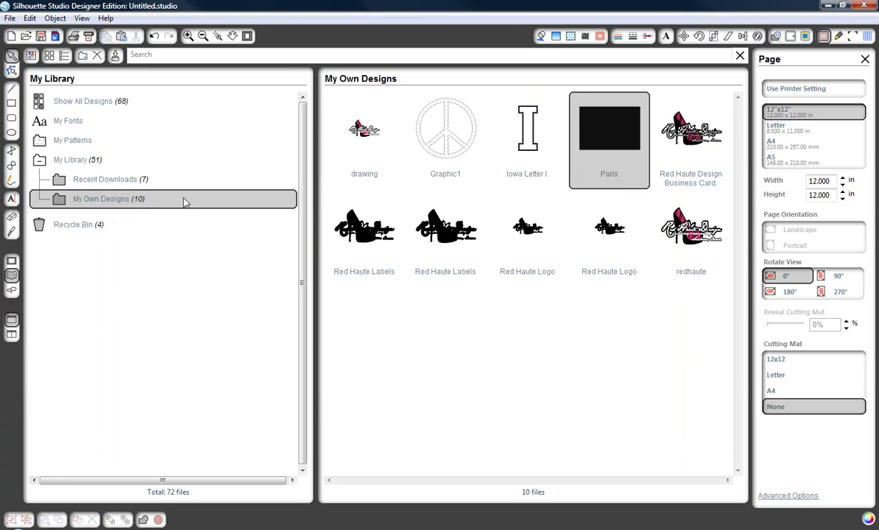
double_click(618, 138)
left_click(274, 222)
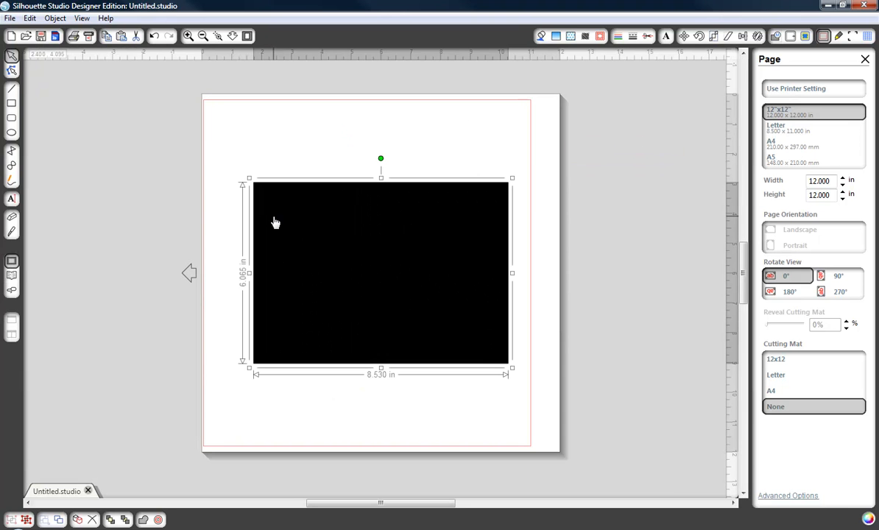
- Set the line color of the Paris design to bright yellow and clear the selection
left_click(619, 37)
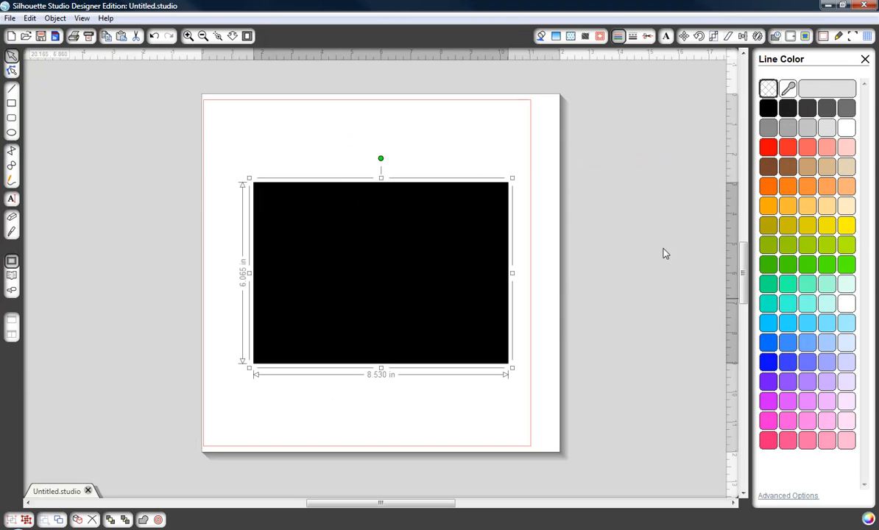
left_click(847, 226)
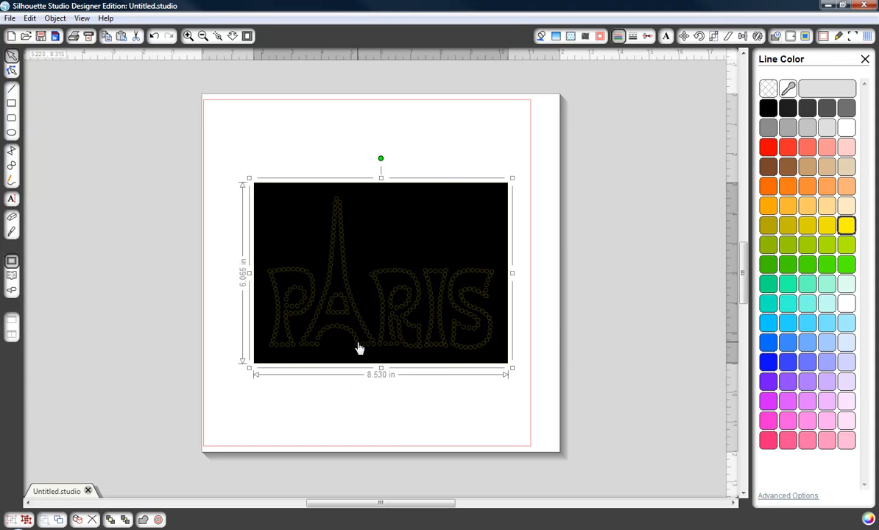
left_click(394, 420)
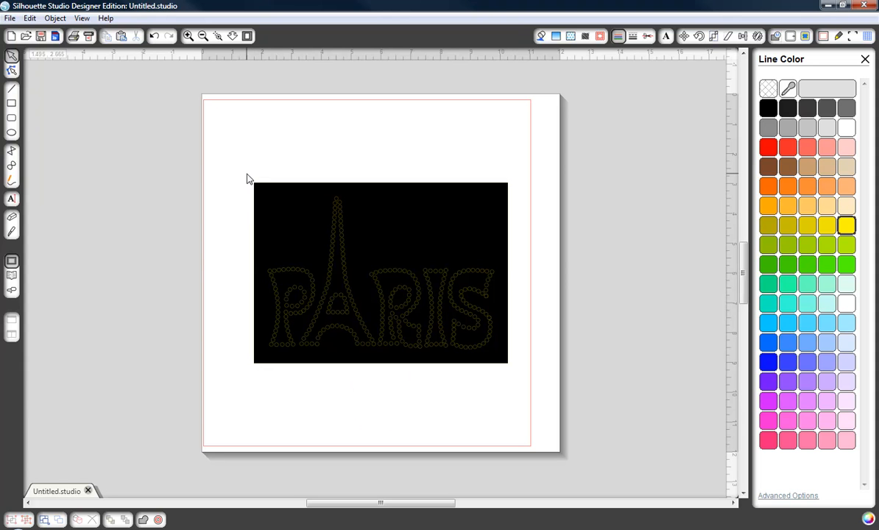
left_click(254, 191)
- Switch to CorelDRAW and select all the stones with their weedbox to check the overall size of the original
left_click(343, 528)
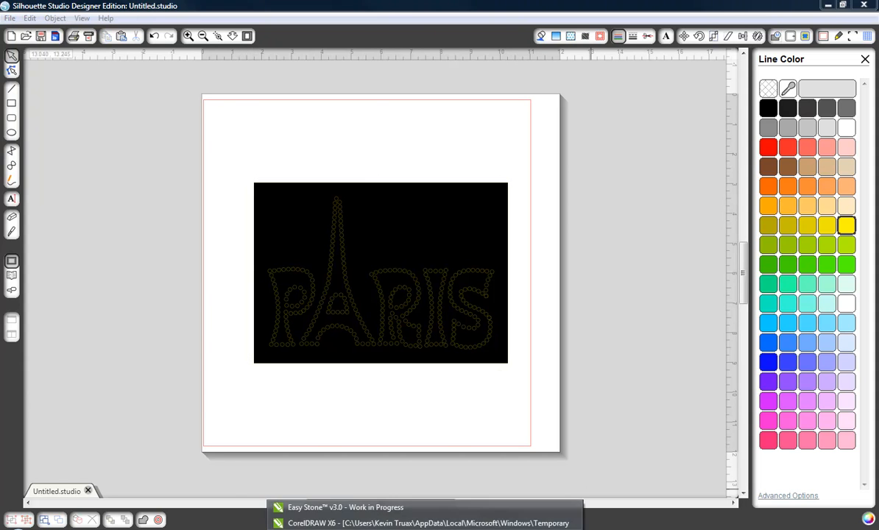
left_click(300, 524)
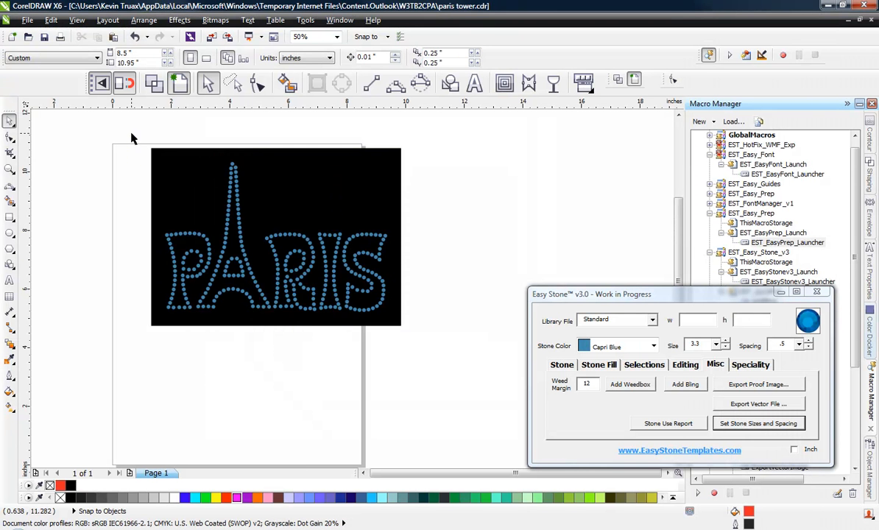
left_click_drag(134, 137, 409, 333)
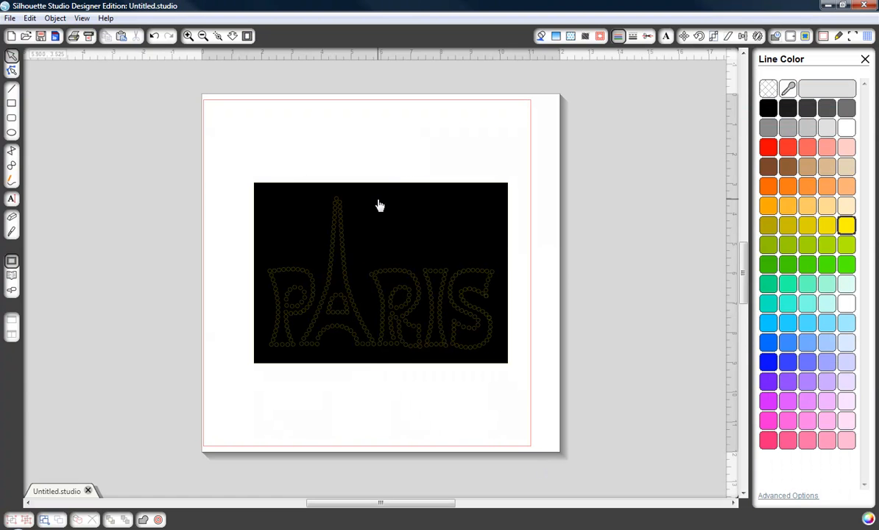
- Examine the imported design's overall dimensions and stone circles up close in Silhouette Studio, and return to CorelDRAW
left_click(379, 205)
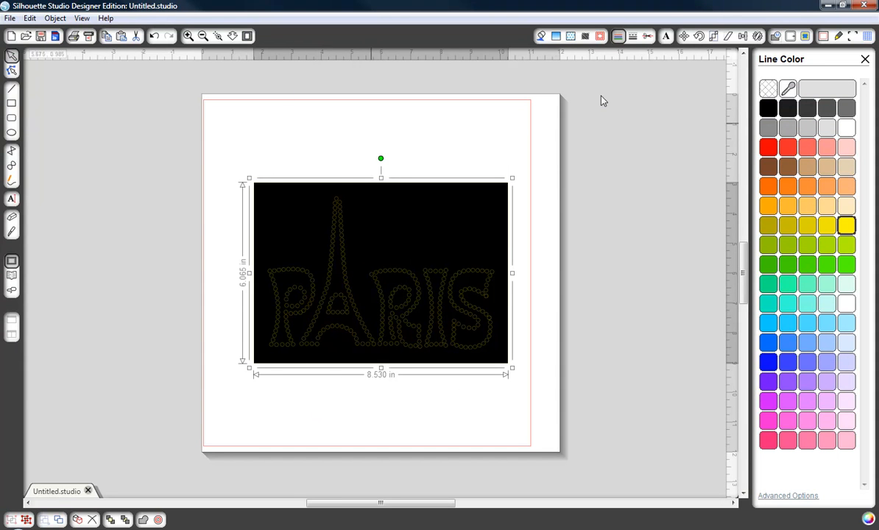
left_click(188, 36)
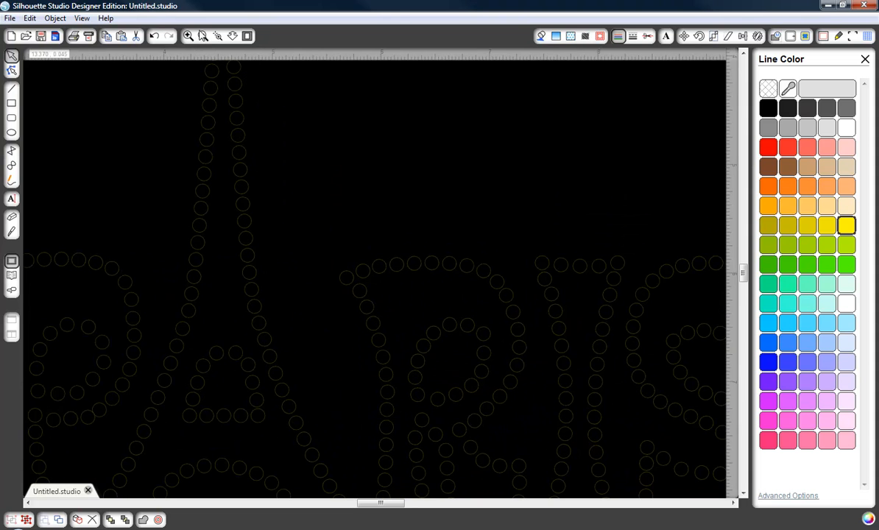
left_click(204, 36)
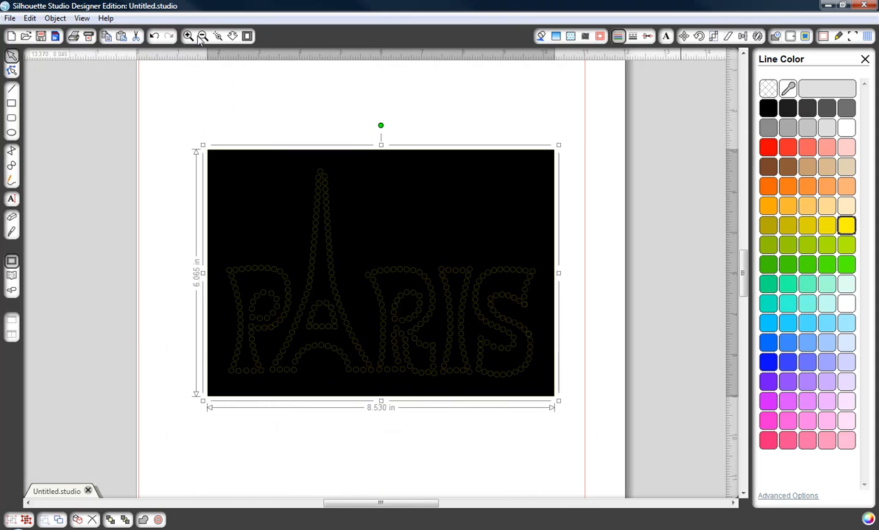
left_click(188, 36)
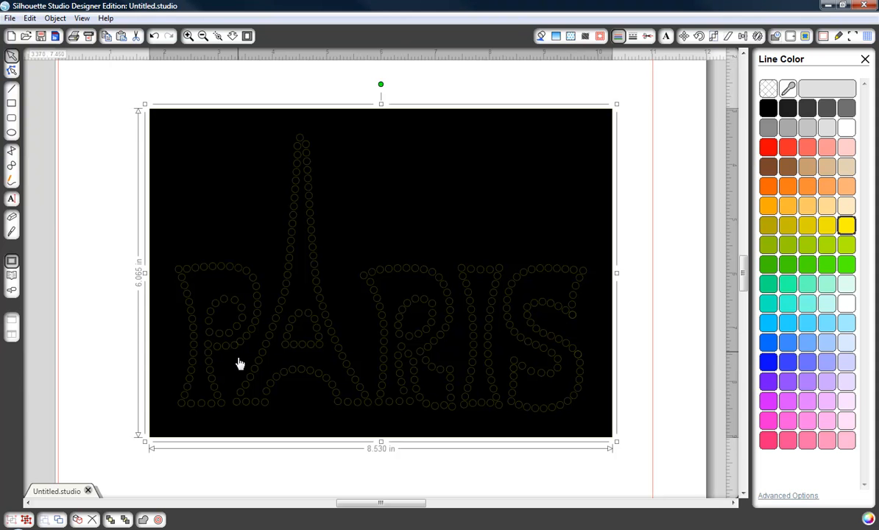
left_click(188, 36)
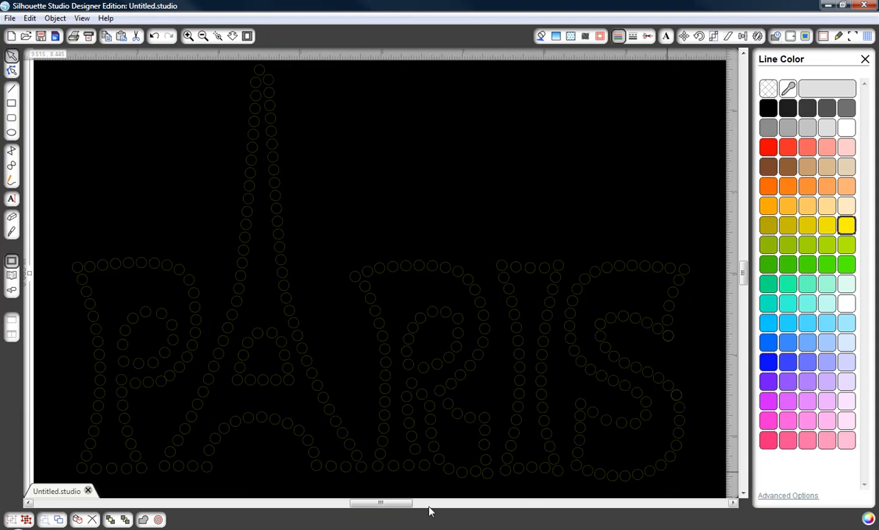
left_click(309, 518)
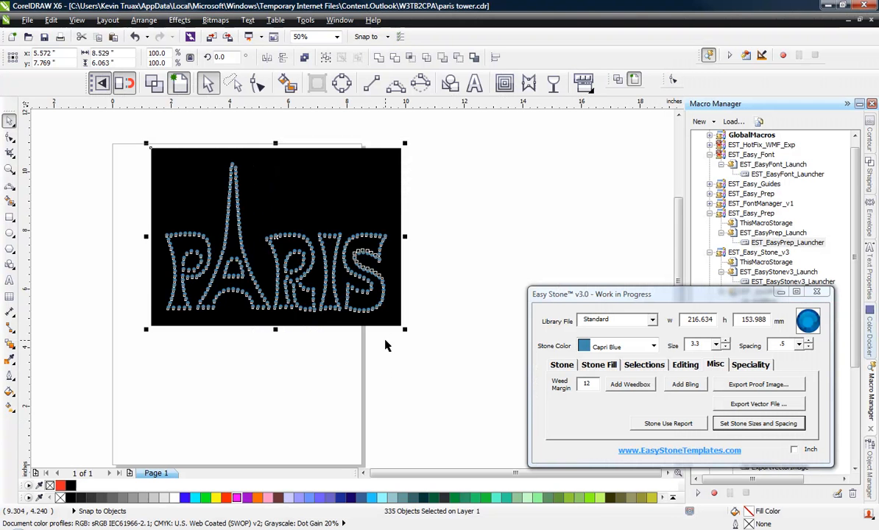
- Move the two overlapping stones inside the letter P apart so they are separated along the inner curve, and clear the selection
scroll(243, 288, "up", 10)
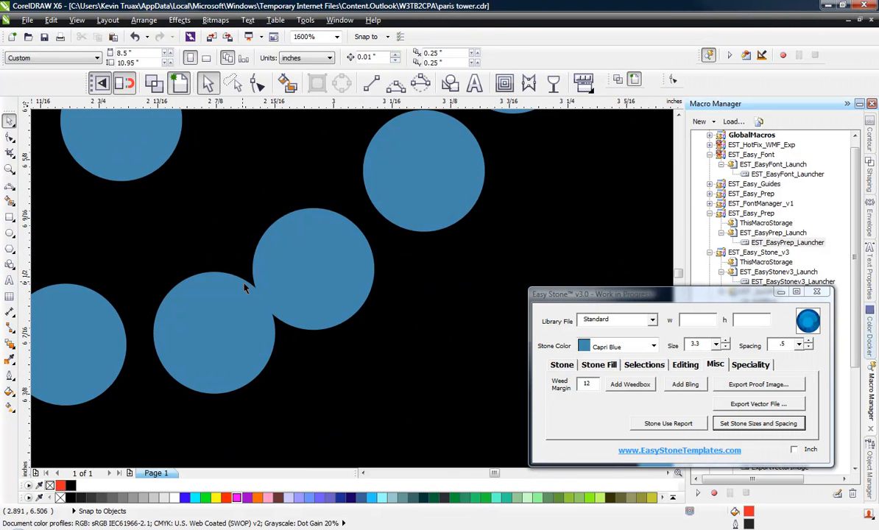
left_click_drag(300, 298, 331, 313)
left_click_drag(221, 335, 214, 345)
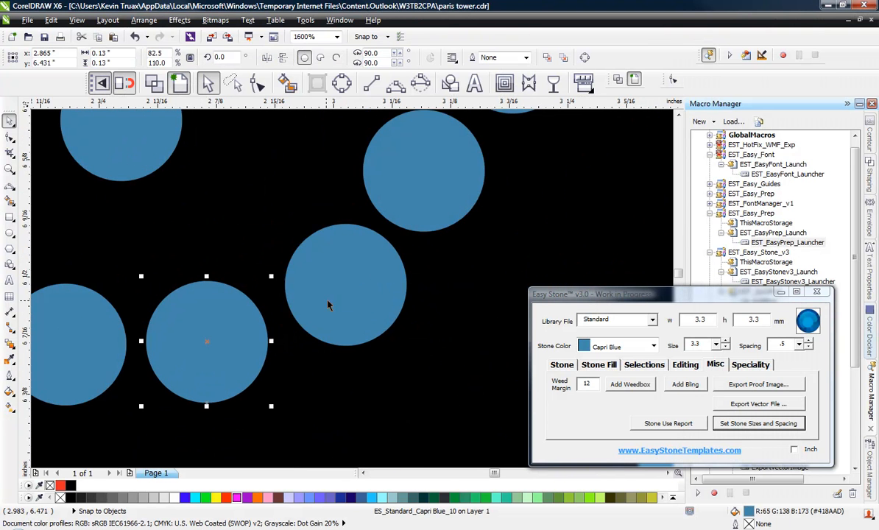
left_click_drag(327, 299, 321, 297)
scroll(222, 256, "down", 8)
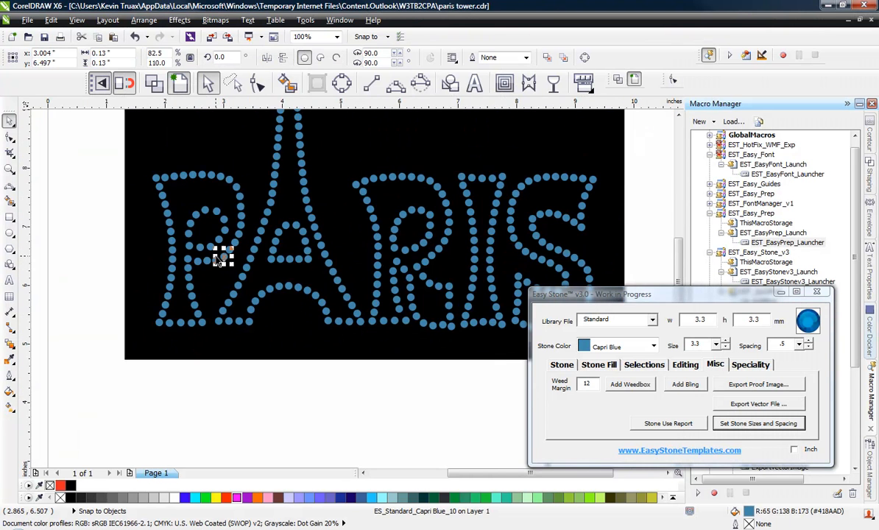
left_click(296, 393)
- Try pulling individual stones off the inner curve of the letter S to look for hidden duplicates, undoing each move
scroll(245, 354, "down", 2)
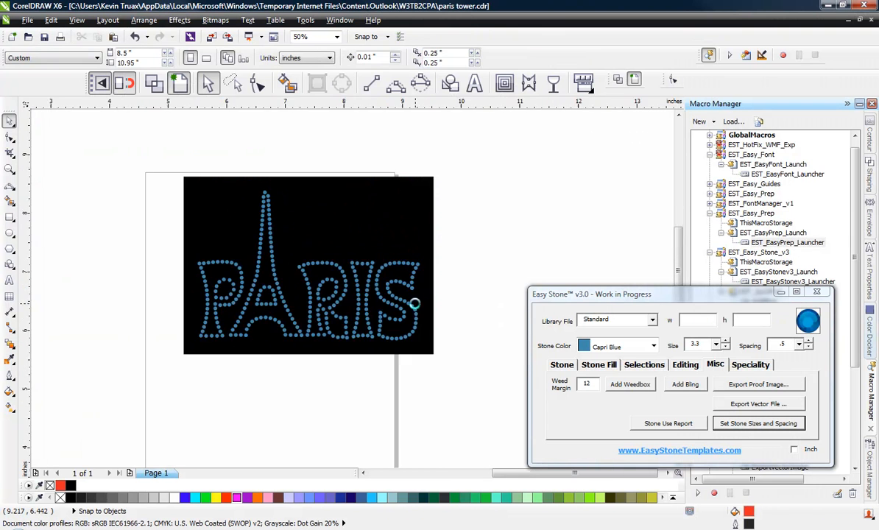
scroll(415, 308, "up", 4)
scroll(415, 308, "up", 1)
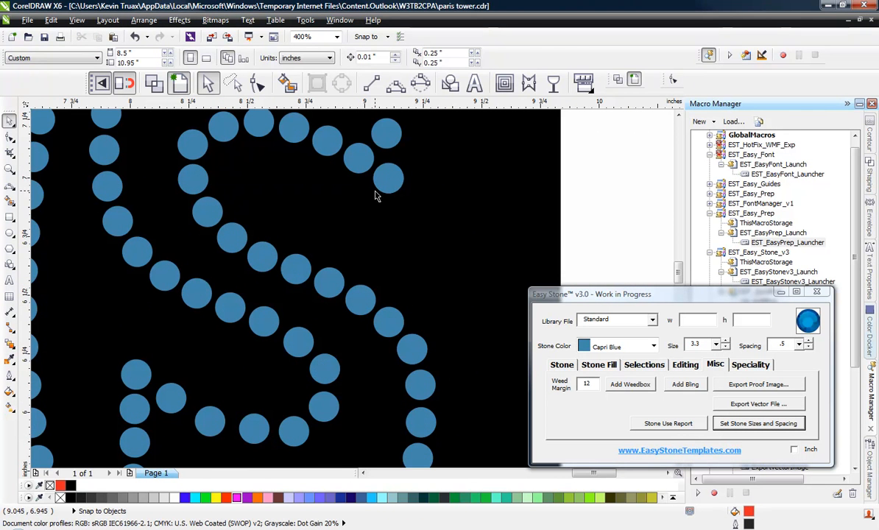
left_click_drag(385, 184, 449, 204)
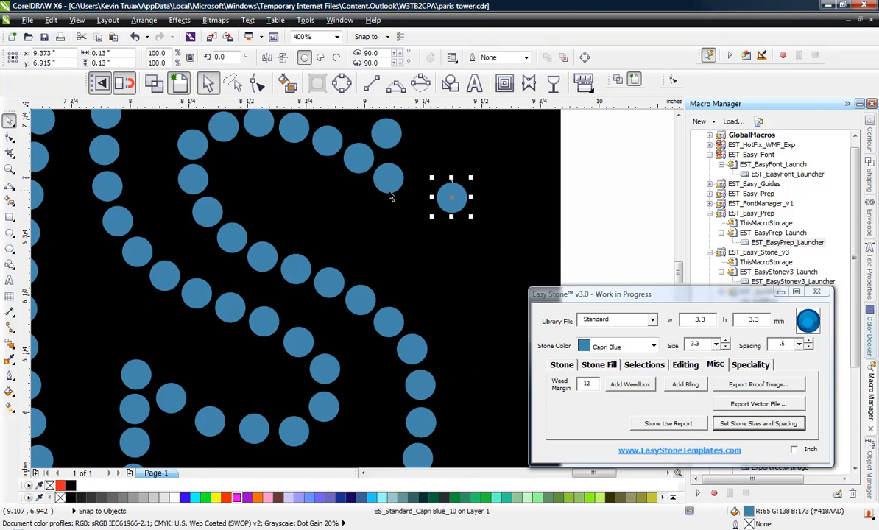
key("ctrl+z")
left_click_drag(389, 192, 462, 208)
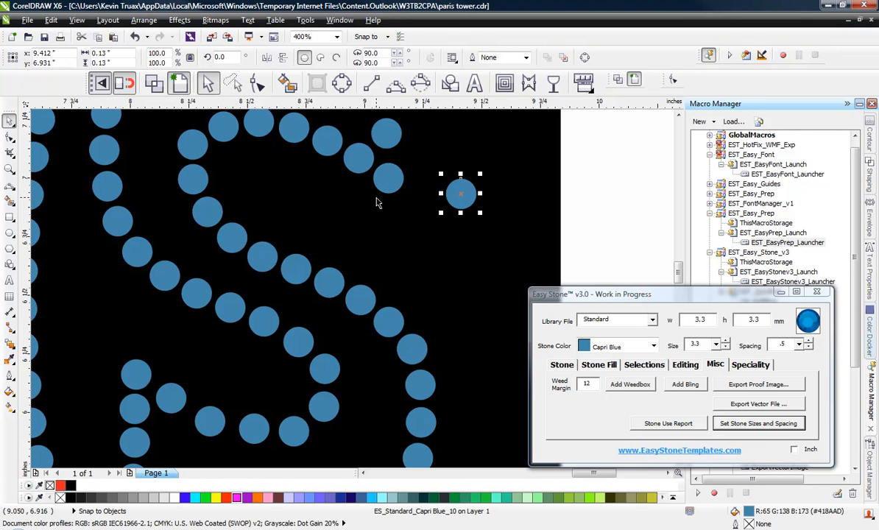
key("ctrl+z")
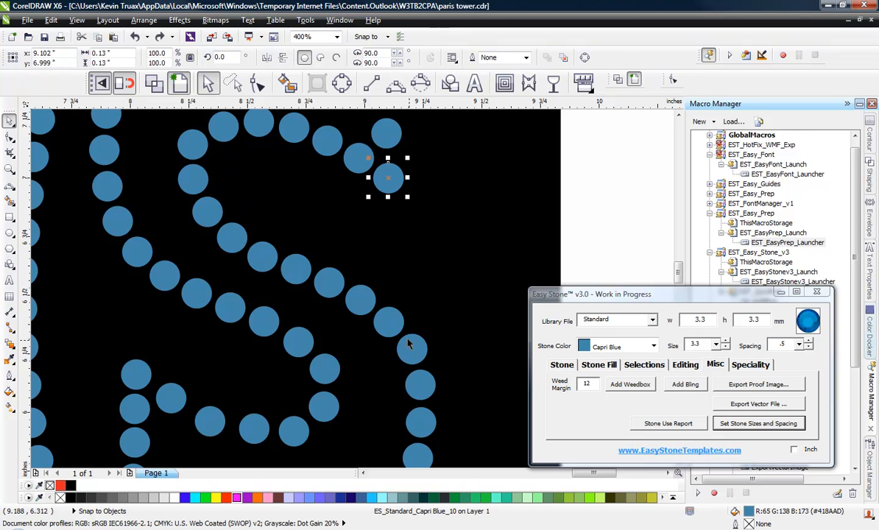
left_click_drag(397, 332, 459, 258)
key("ctrl+z")
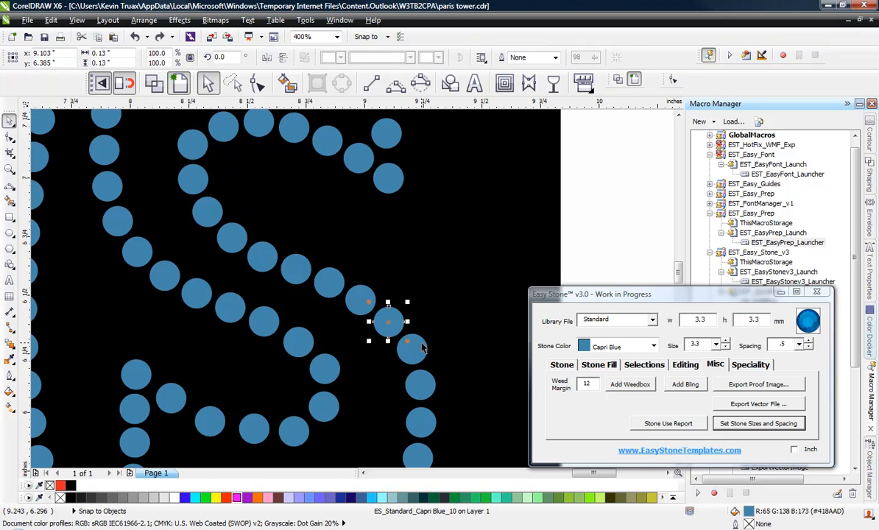
left_click_drag(420, 344, 475, 310)
key("ctrl+z")
left_click(574, 174)
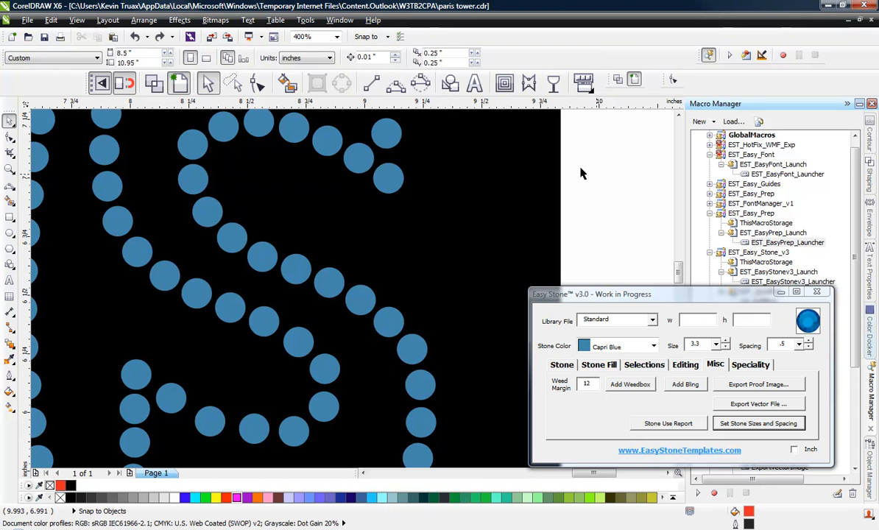
- Select the stones of the letter S and run Check Spacing on them to delete overlapping duplicates
scroll(343, 173, "down", 2)
left_click_drag(427, 130, 286, 261)
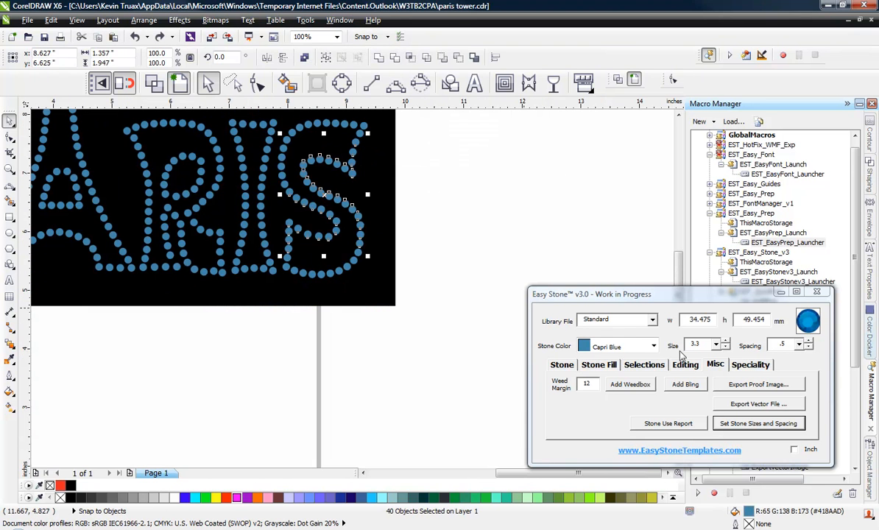
left_click(686, 365)
left_click(725, 406)
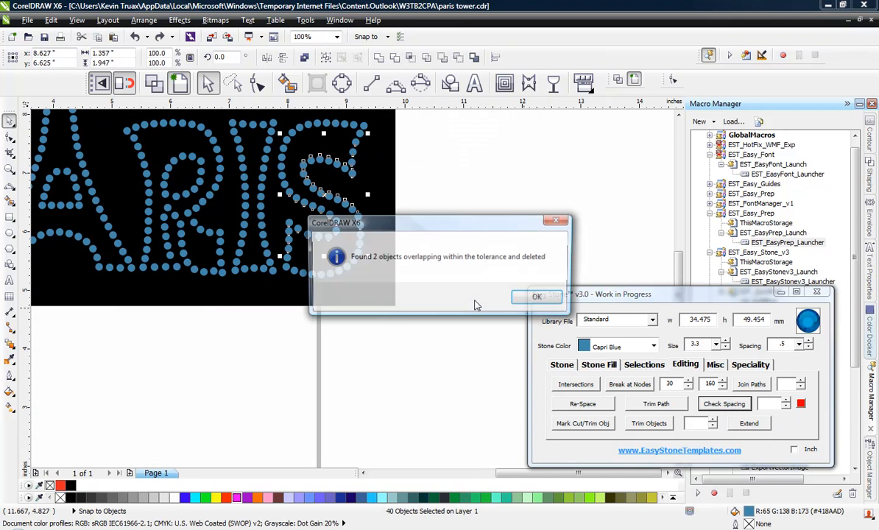
left_click(530, 297)
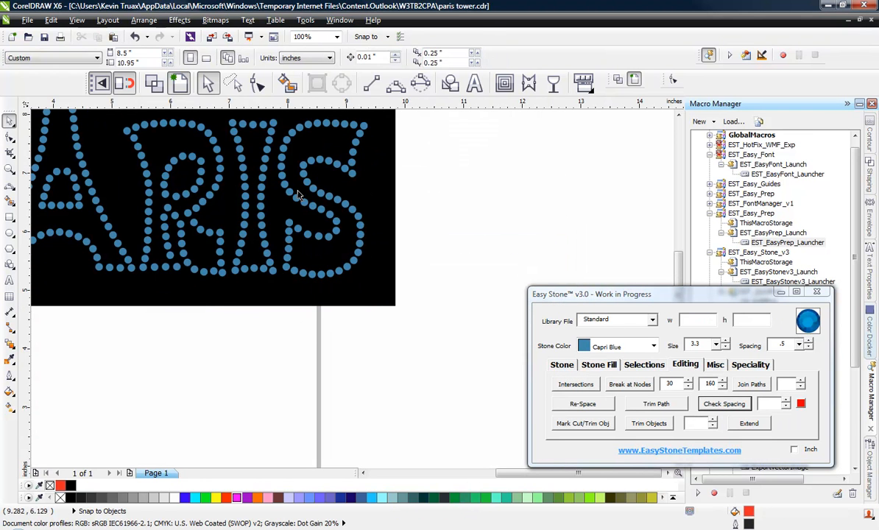
- Select all the stones of the PARIS design without the weedbox and run Check Spacing on them
scroll(518, 223, "down", 2)
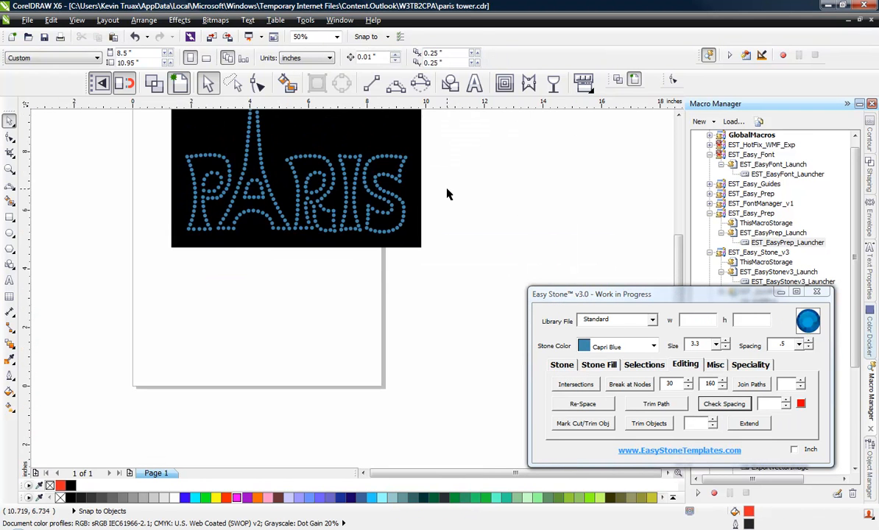
scroll(352, 246, "down", 3)
scroll(352, 246, "up", 3)
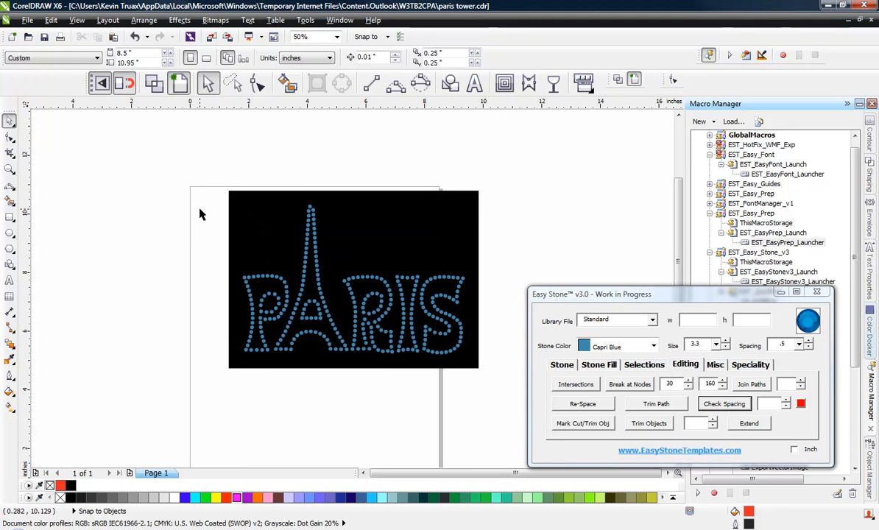
left_click_drag(193, 198, 504, 367)
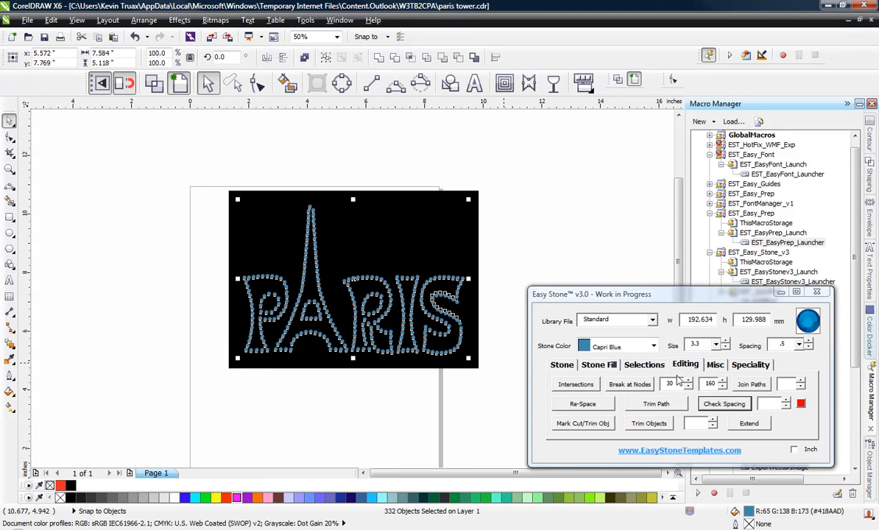
left_click(631, 378)
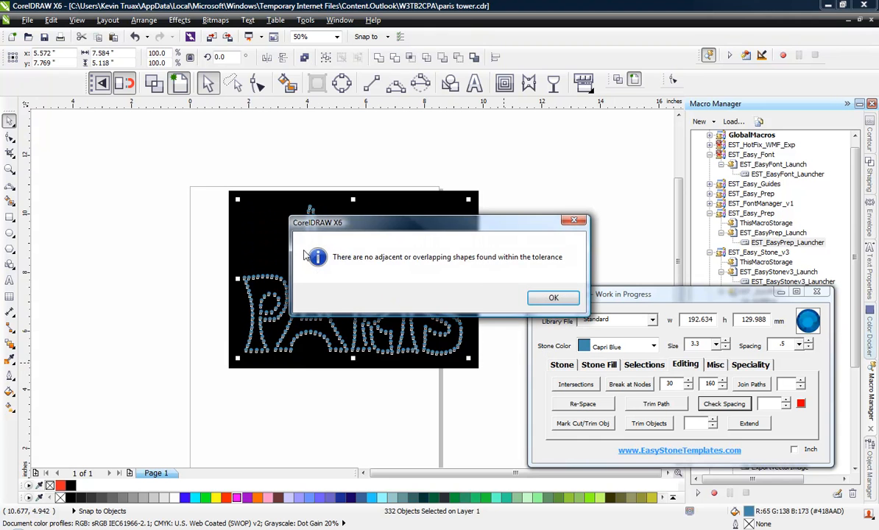
left_click(549, 297)
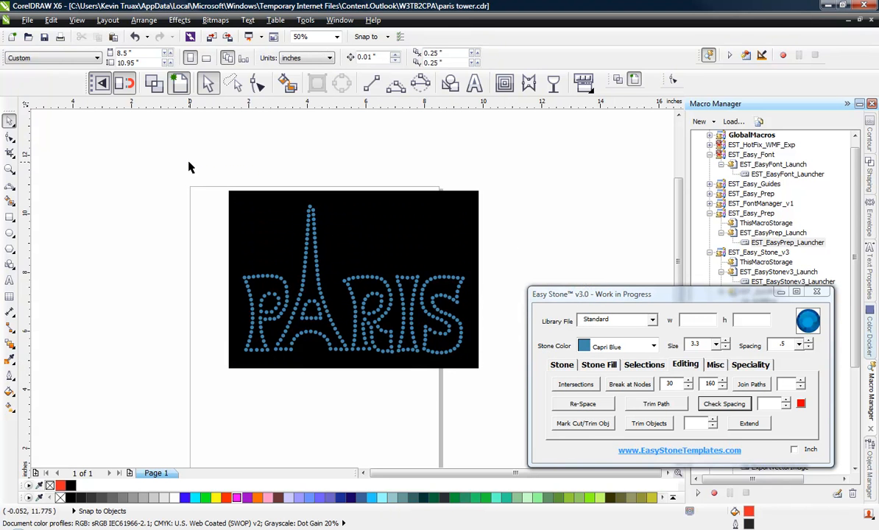
- Select all the stones with their weedbox and export them as a complete SVG named Paris to the desktop
left_click_drag(191, 165, 498, 402)
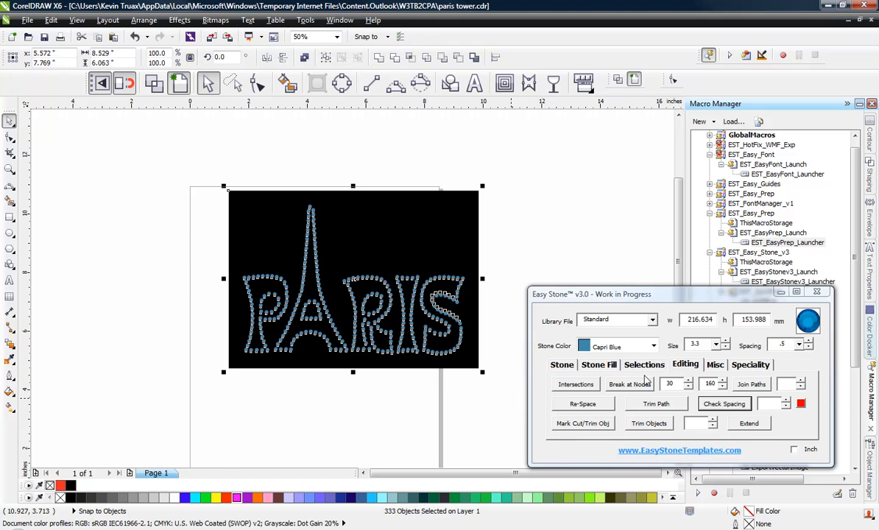
left_click(719, 367)
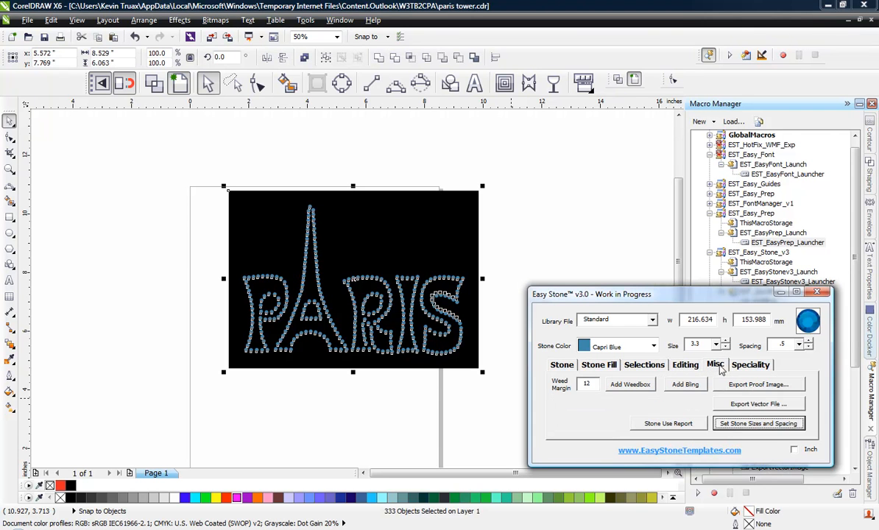
left_click(744, 405)
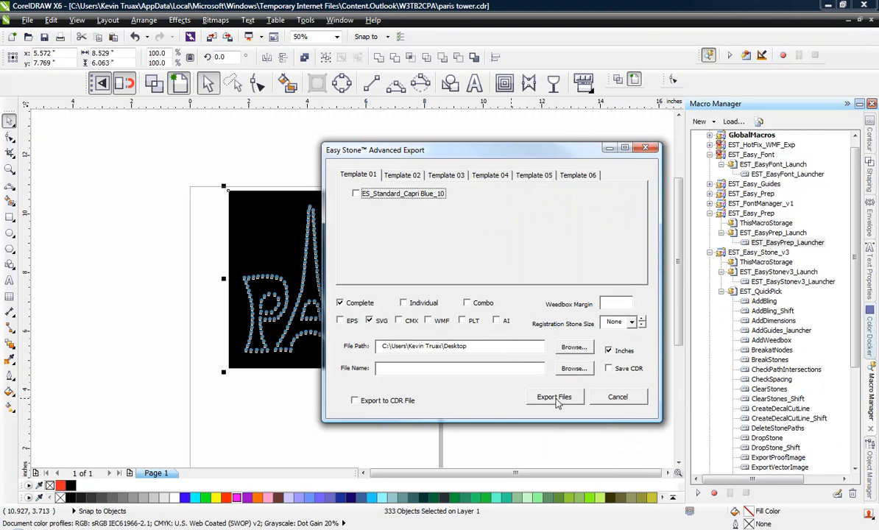
left_click(439, 369)
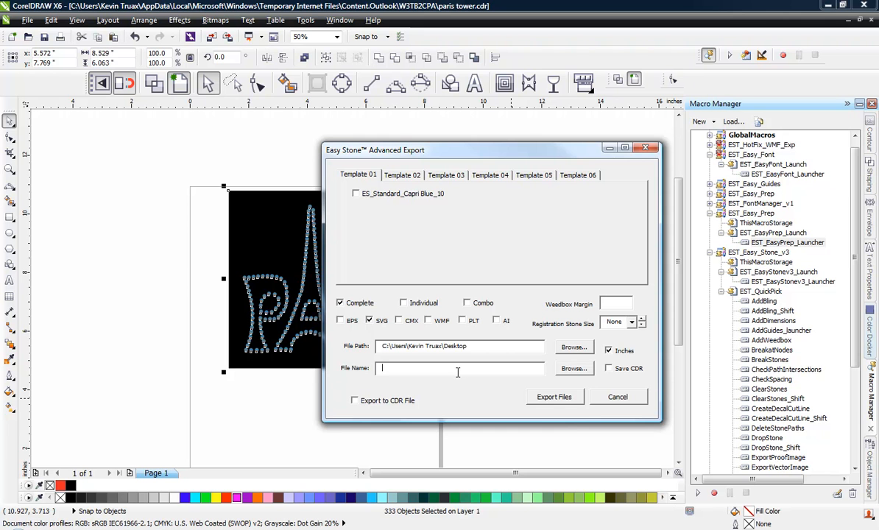
type("Paris")
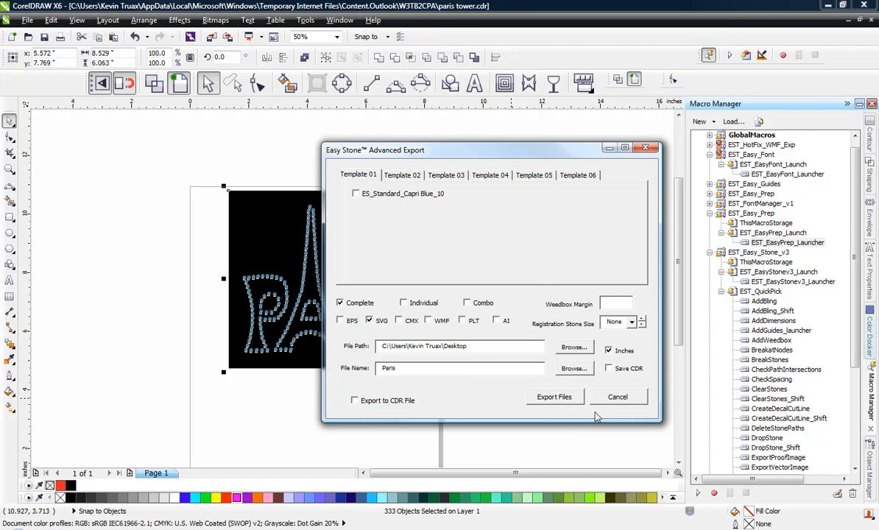
left_click(554, 395)
left_click(444, 298)
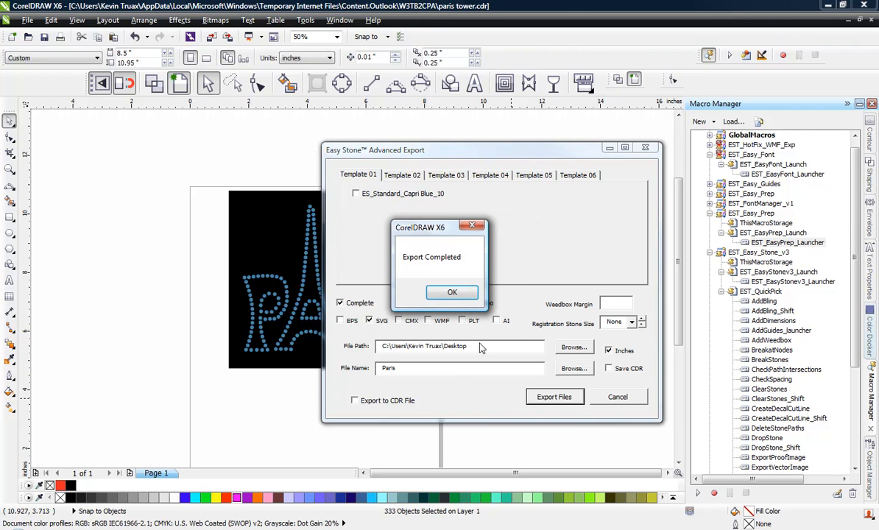
left_click(451, 293)
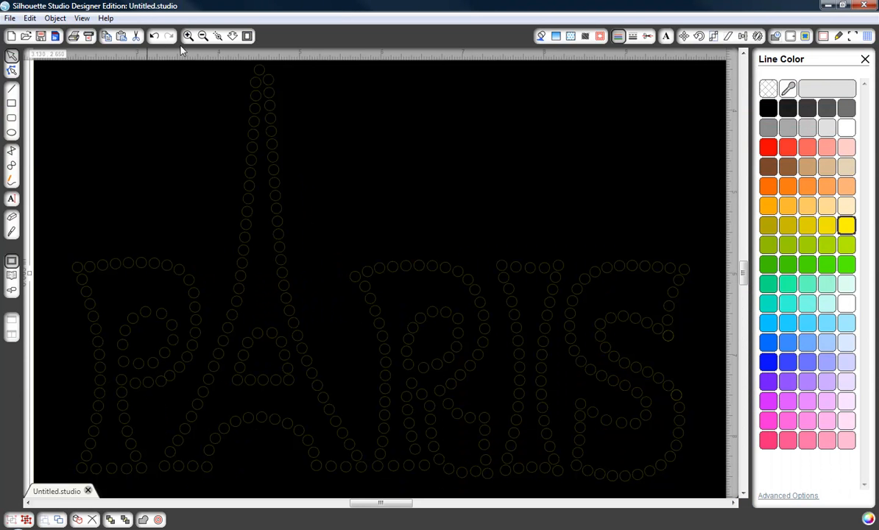
- Switch to Silhouette Studio and delete the previously imported Paris design from the page
left_click(203, 37)
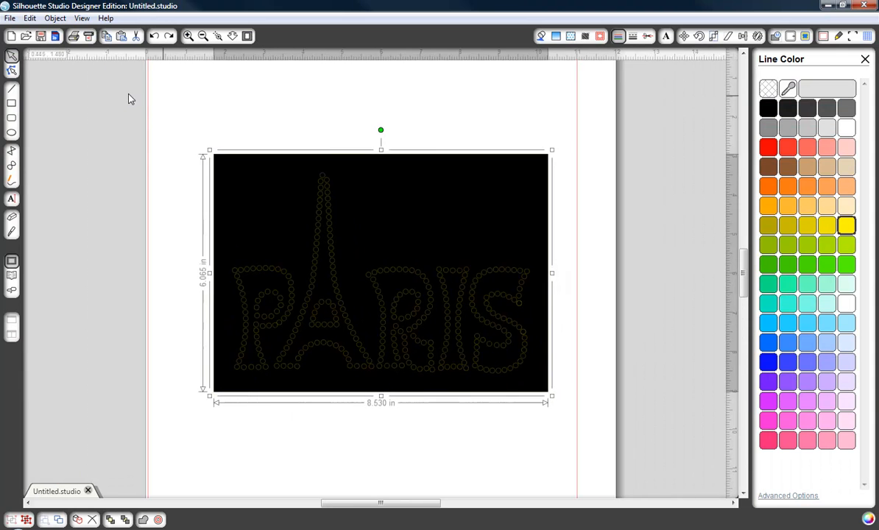
scroll(222, 157, "down", 6)
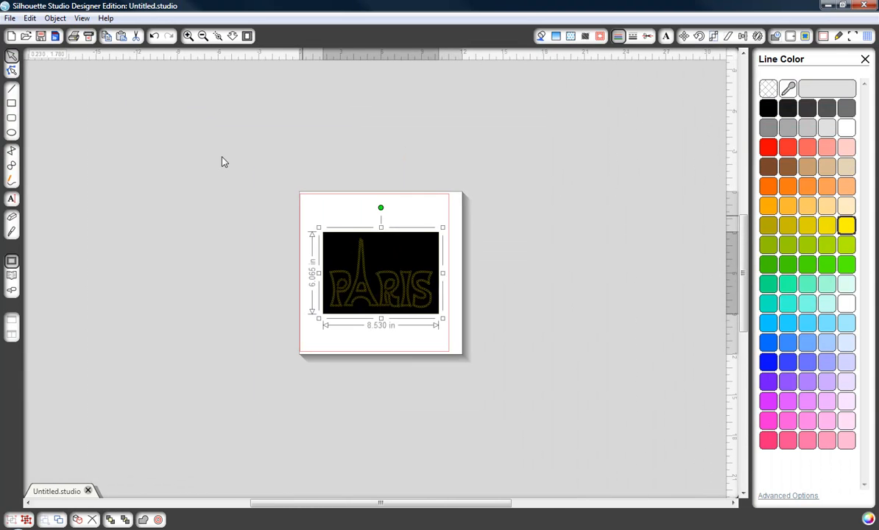
scroll(290, 174, "down", 2)
key("Delete")
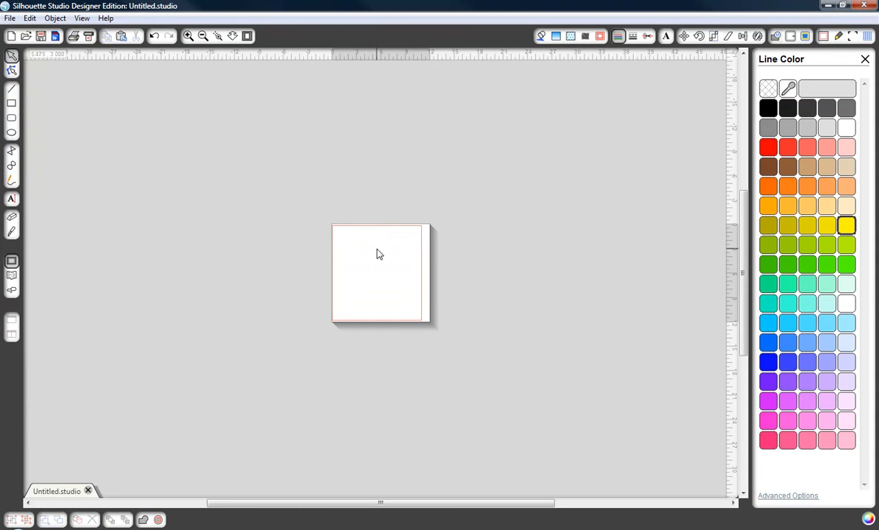
- Import the re-exported Paris SVG file from the desktop into My Library with its default details
left_click(9, 18)
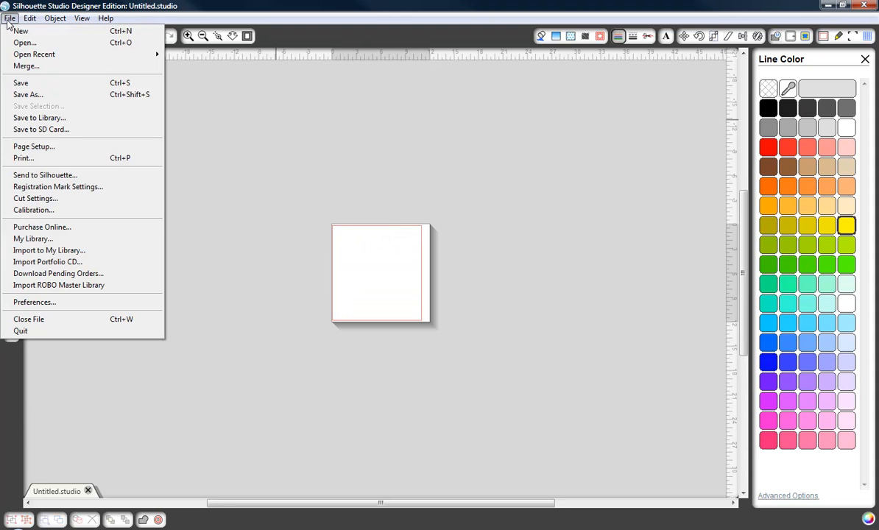
left_click(61, 254)
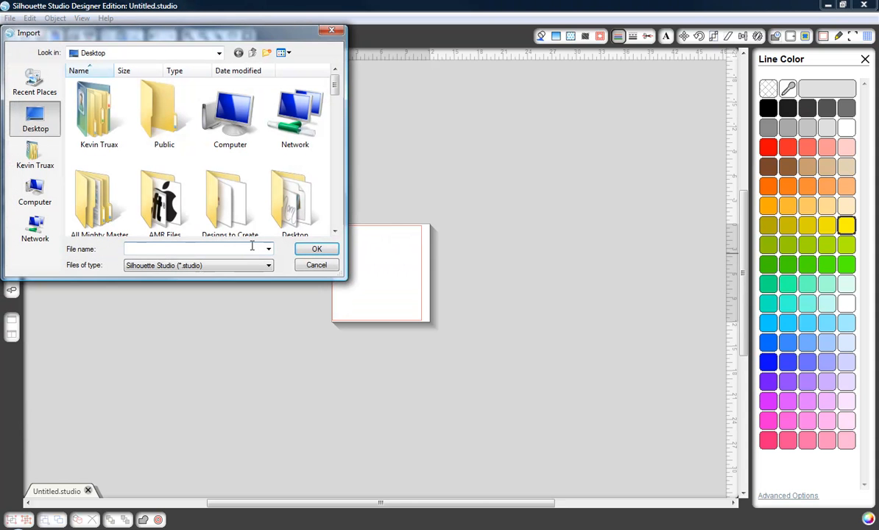
left_click(221, 265)
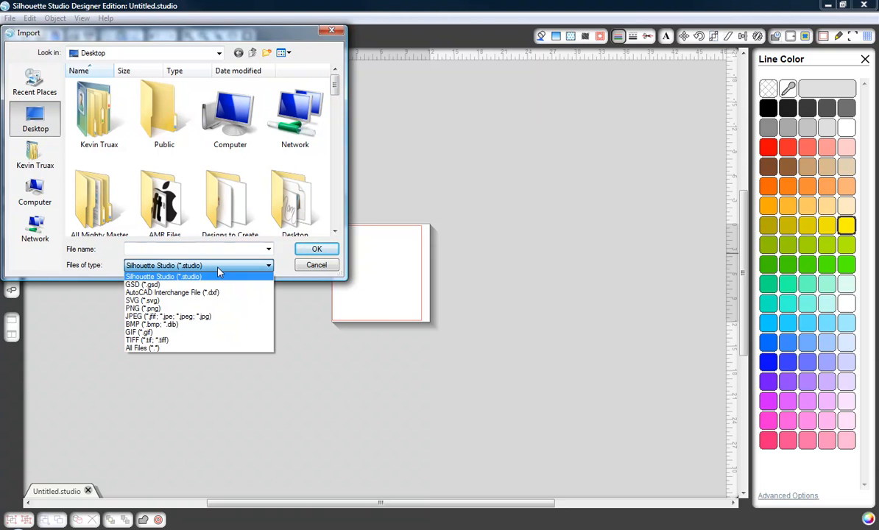
left_click(199, 300)
left_click_drag(334, 87, 334, 213)
left_click(296, 110)
double_click(296, 110)
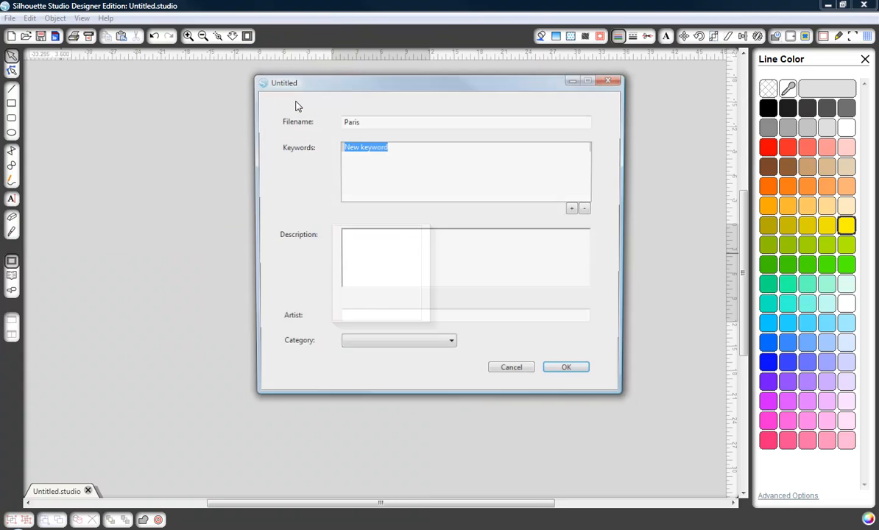
left_click(568, 372)
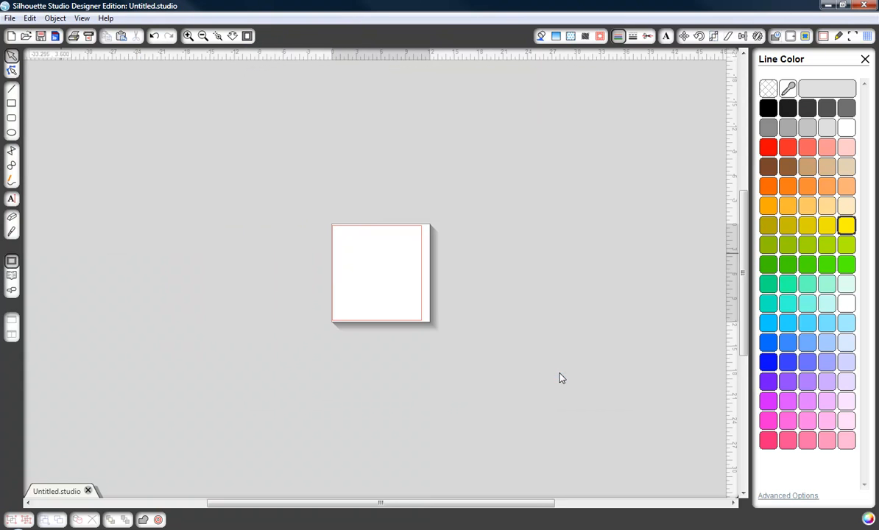
- Place the newly imported Paris design from My Own Designs on the page and set its line color to yellow
left_click(10, 18)
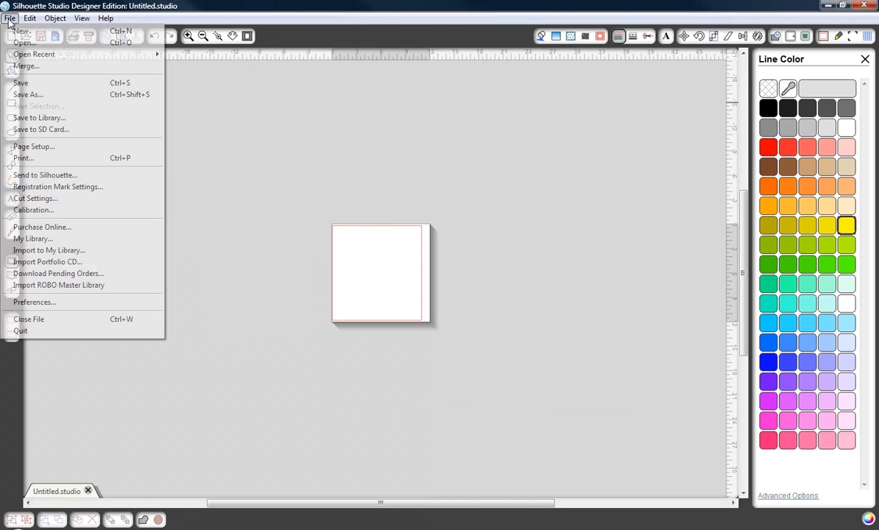
left_click(33, 227)
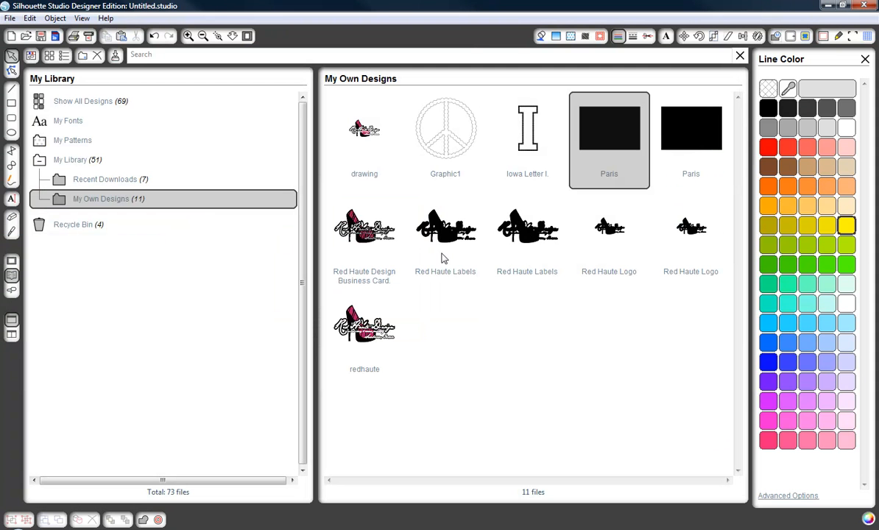
left_click(659, 137)
left_click(620, 133)
left_click(696, 139)
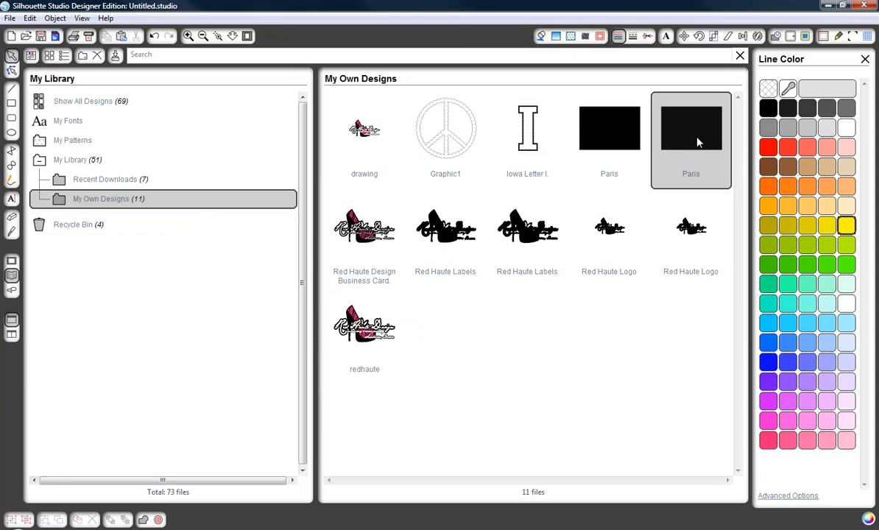
double_click(681, 146)
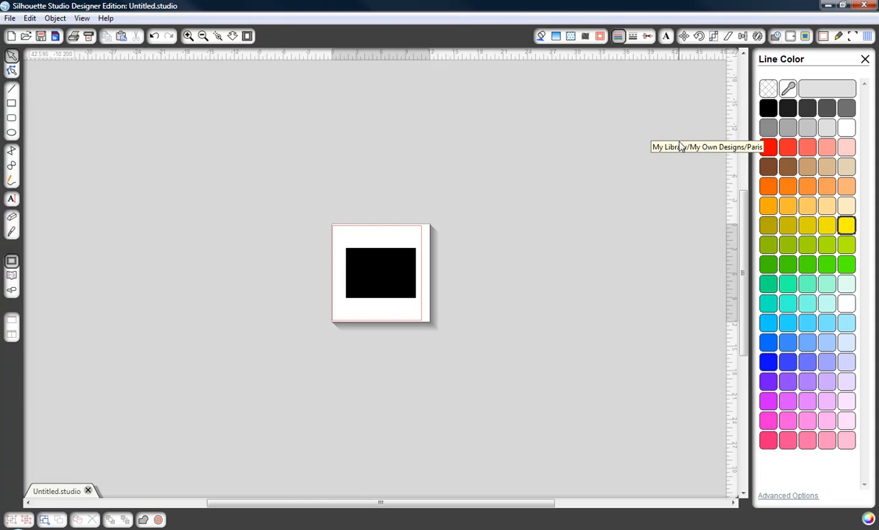
left_click(418, 302)
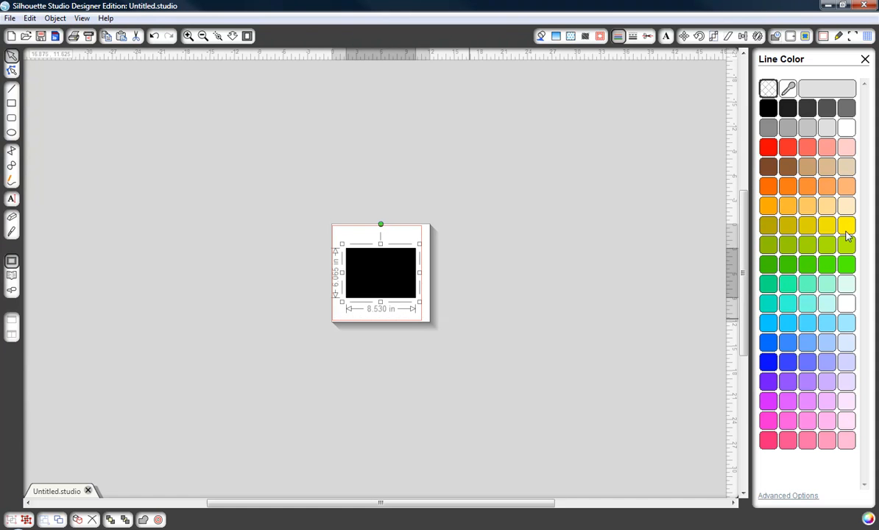
left_click(487, 304)
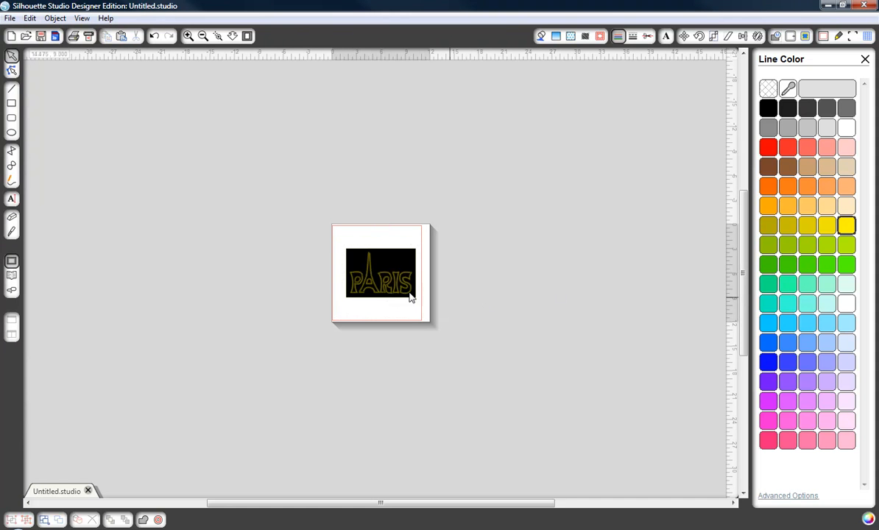
- Examine the stones of the placed PARIS design up close for remaining duplicates or overlaps
left_click(204, 36)
left_click(190, 36)
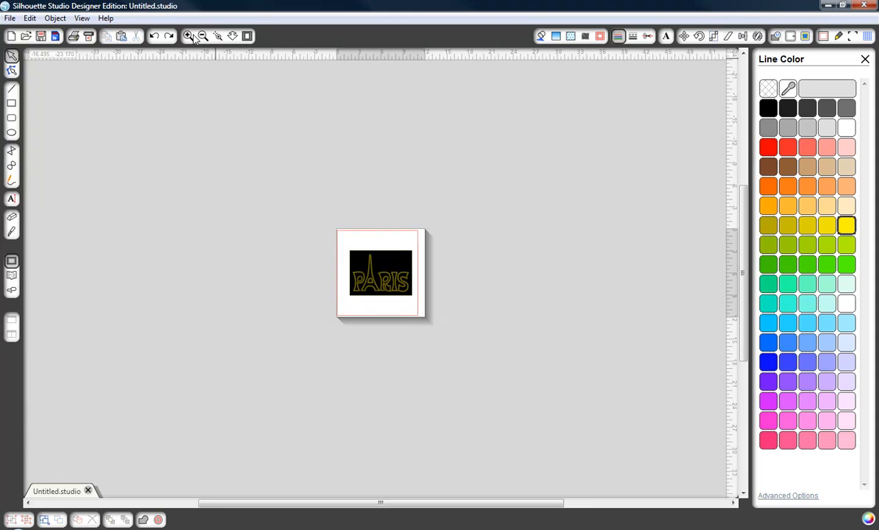
left_click(193, 35)
left_click(193, 35)
left_click(193, 35)
left_click(193, 35)
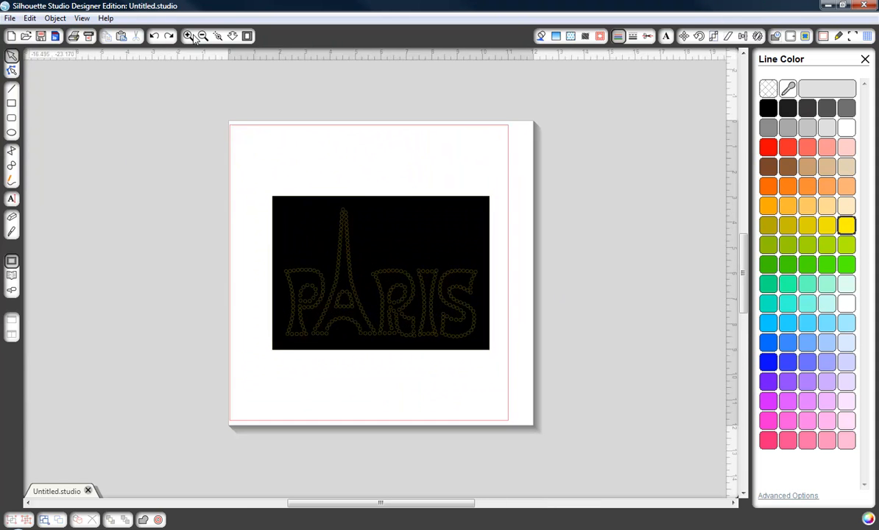
left_click(192, 36)
scroll(618, 384, "up", 1)
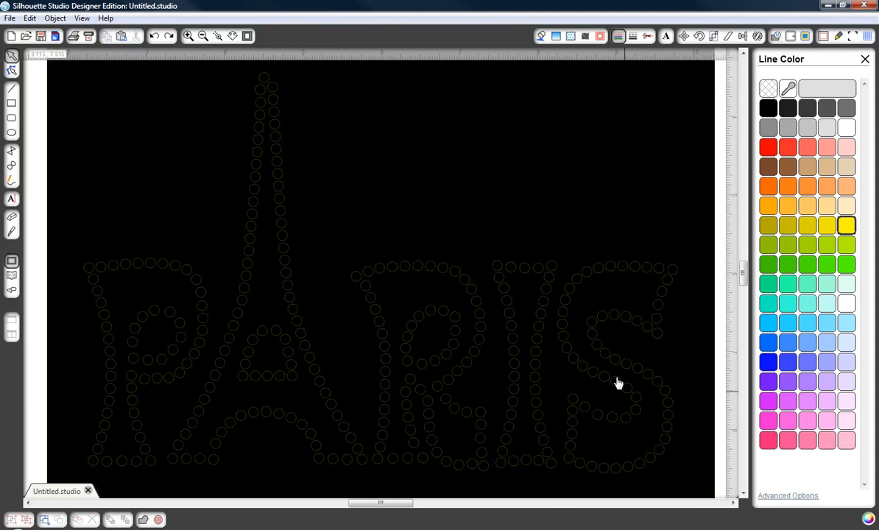
scroll(618, 384, "up", 2)
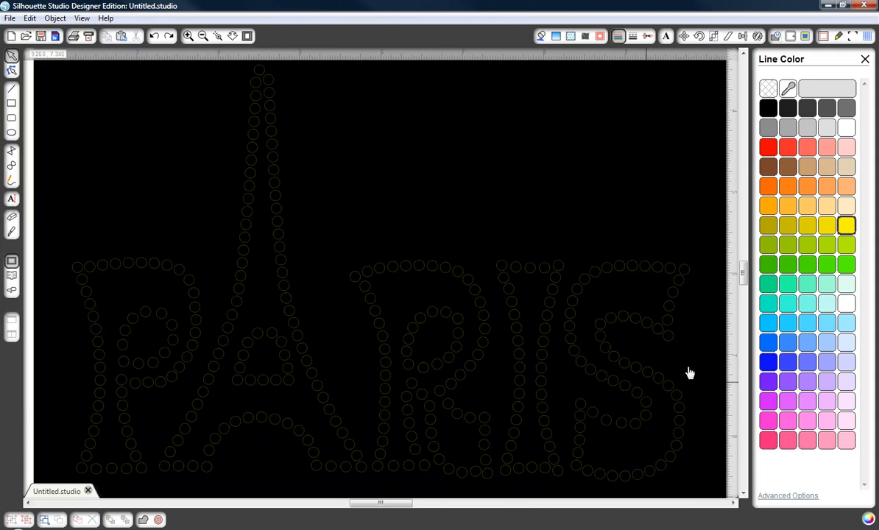
left_click(203, 36)
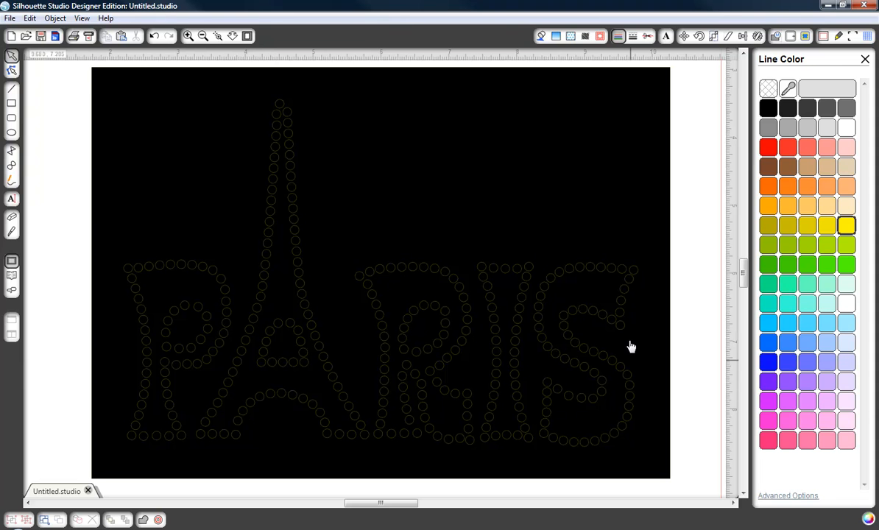
- Delete the older Paris design, the first of the two, from My Own Designs and return to the page
left_click(10, 17)
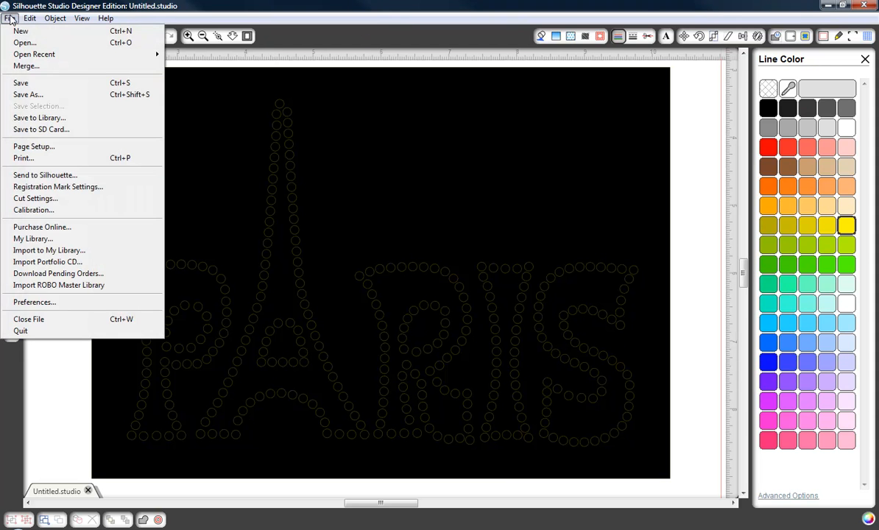
left_click(56, 223)
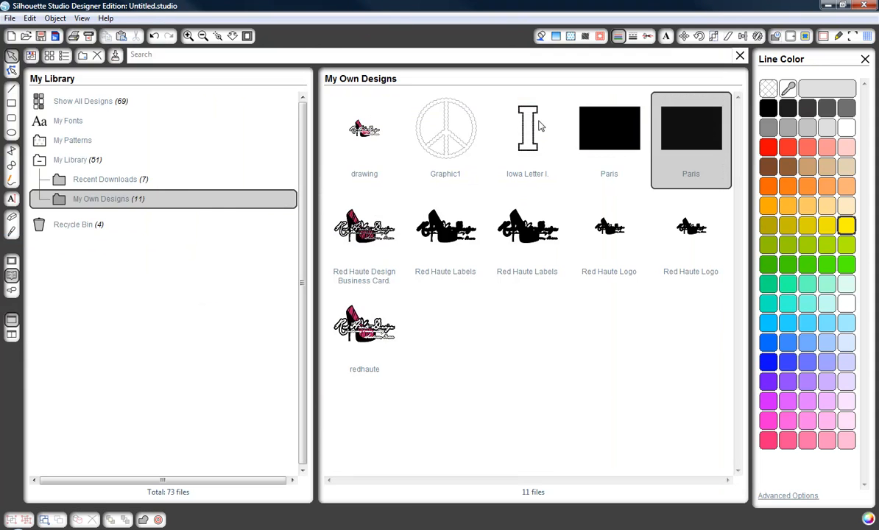
right_click(600, 135)
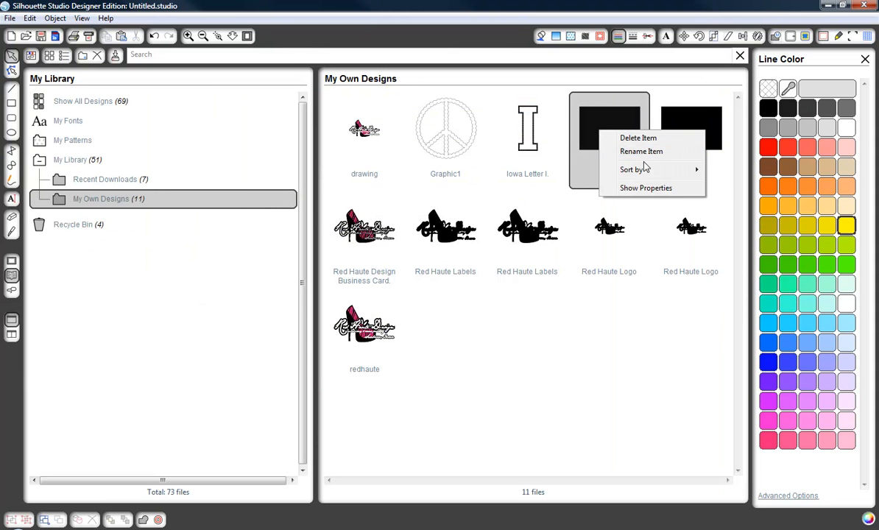
left_click(638, 138)
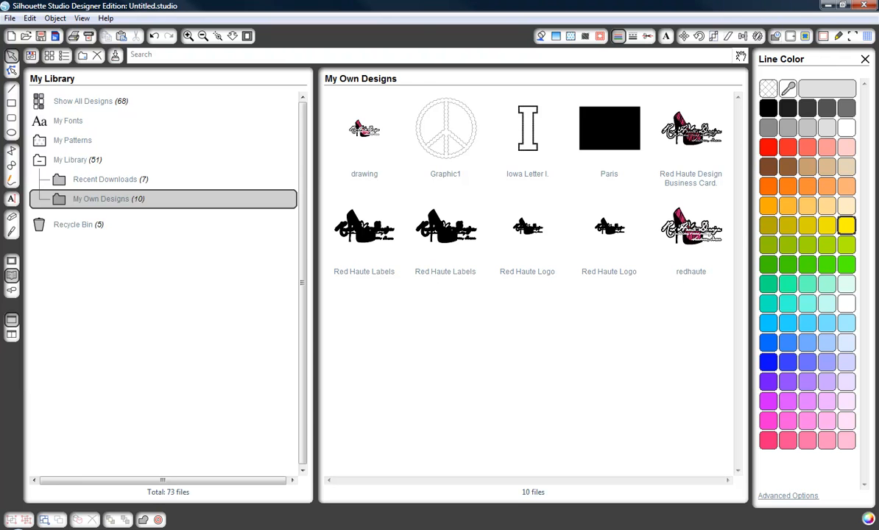
left_click(740, 56)
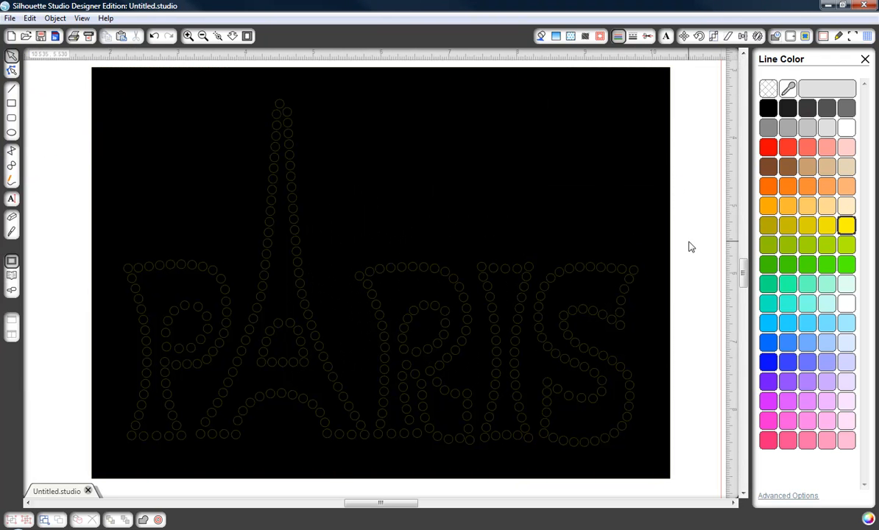
- Select the whole PARIS design with its black weedbox on the page
left_click(589, 226)
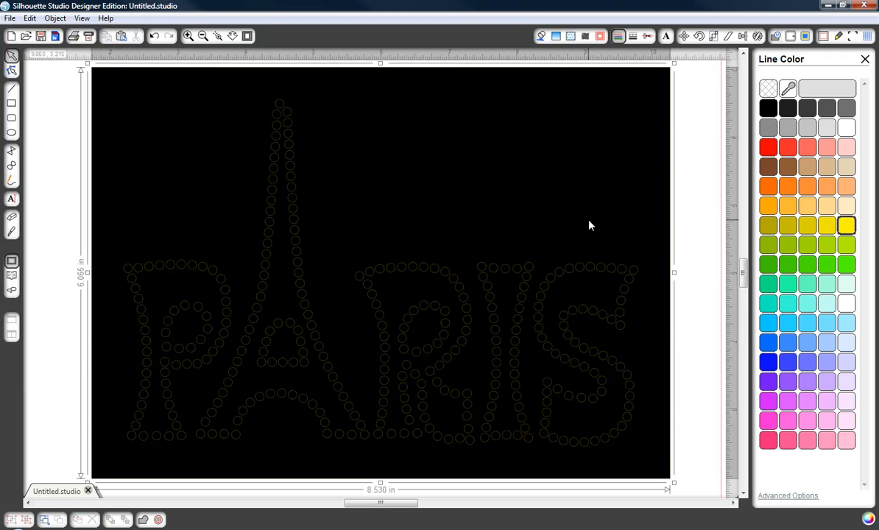
left_click(692, 232)
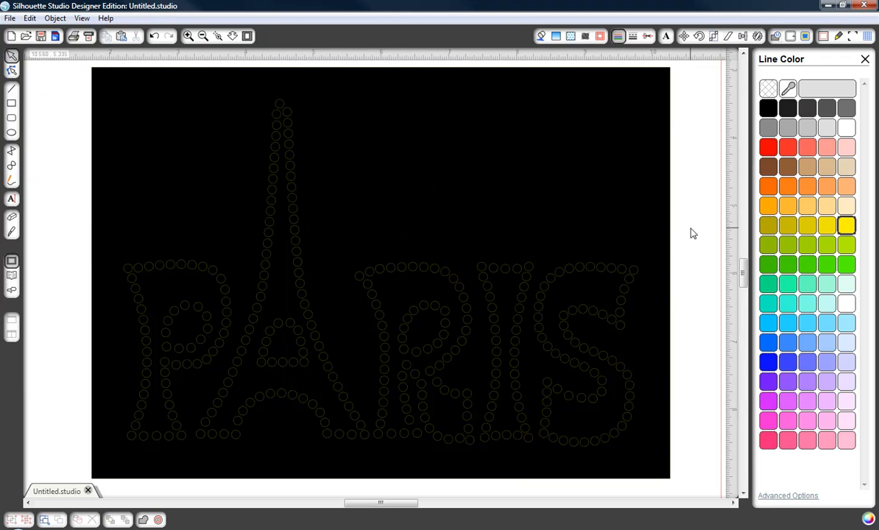
left_click(618, 218)
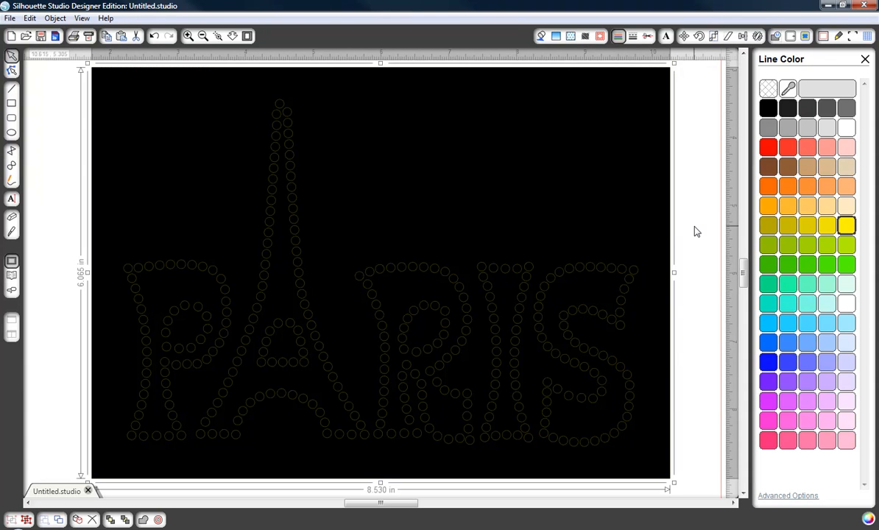